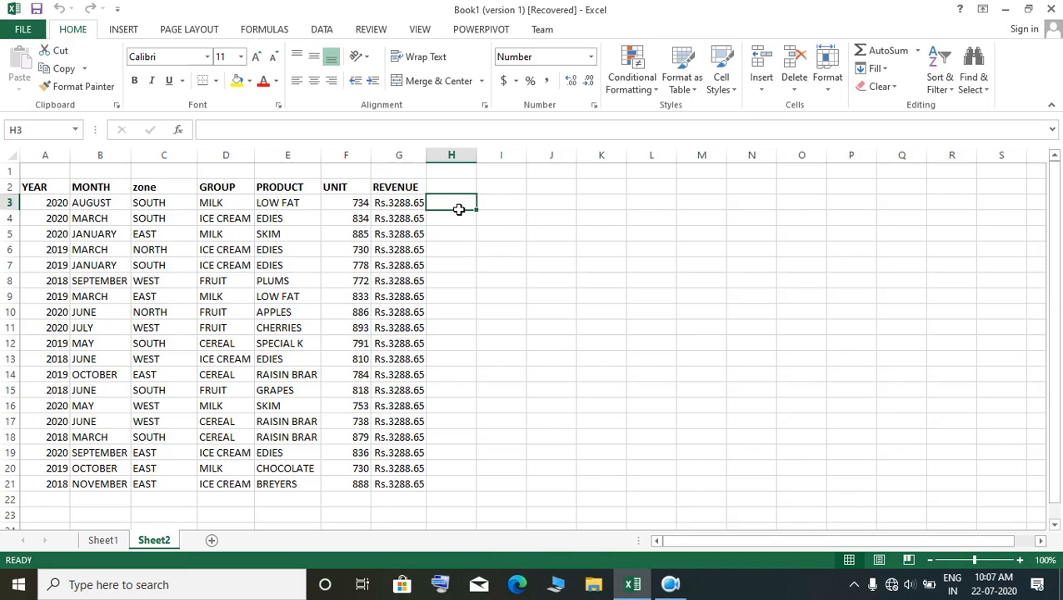
# Step: Multiply UNIT by REVENUE for the first data row by entering the formula =F3*G3 in cell H3
pyautogui.write('=')
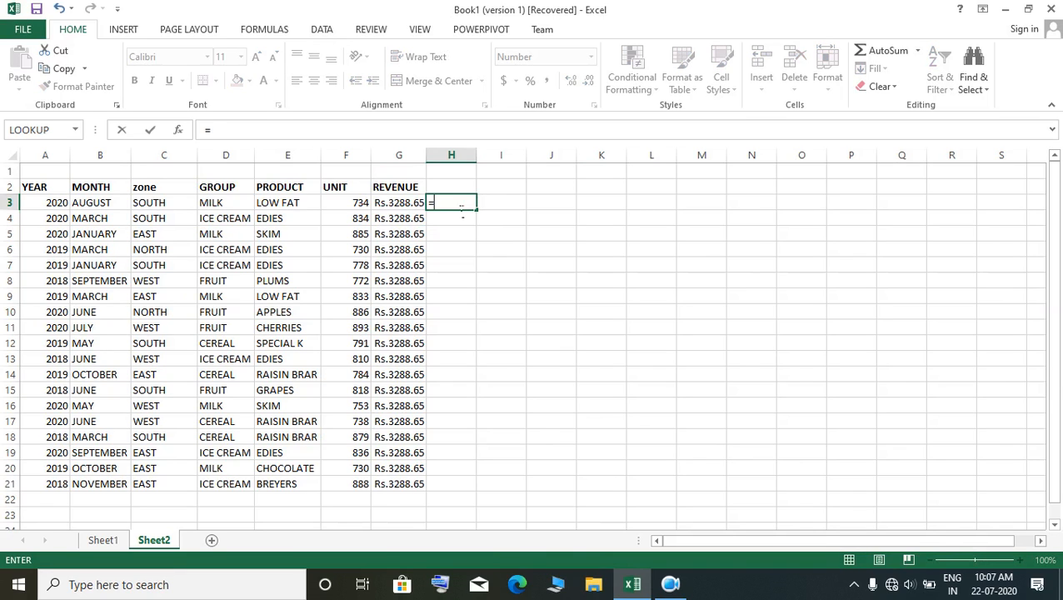
pyautogui.click(355, 207)
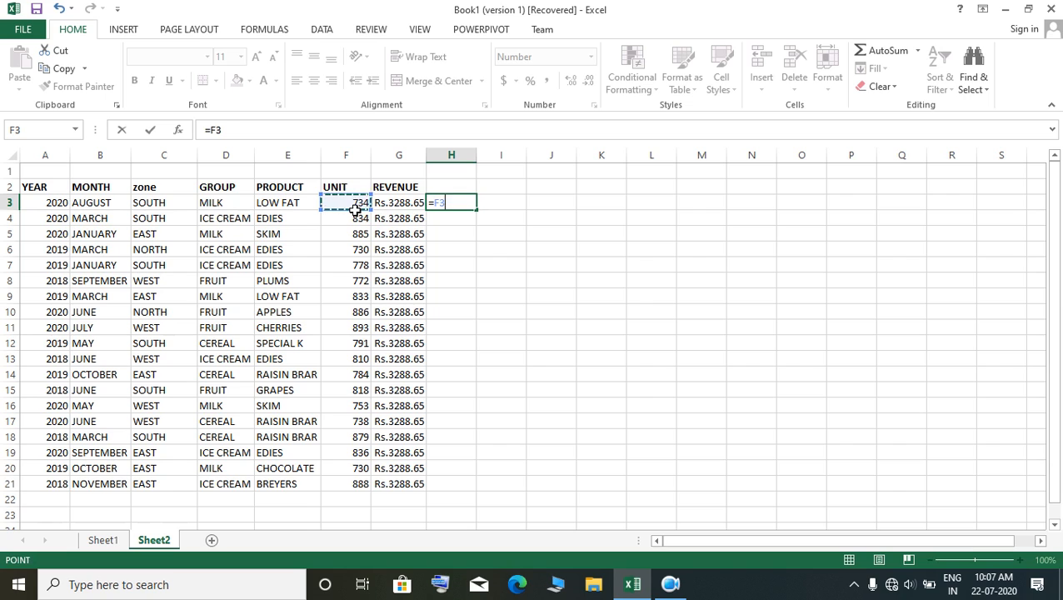
pyautogui.write('*')
pyautogui.click(407, 205)
pyautogui.press('Return')
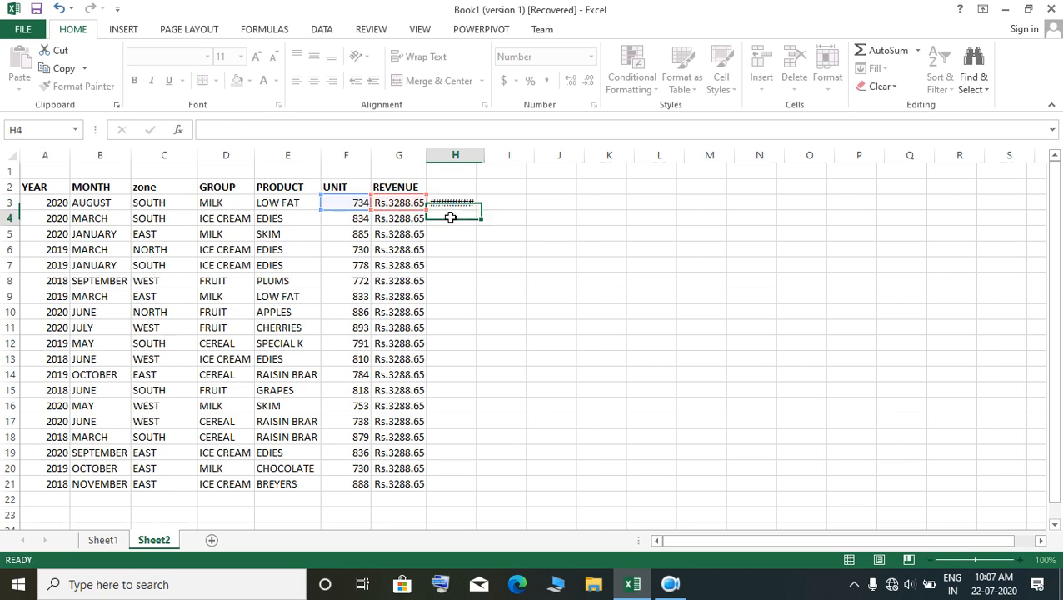
# Step: Fill the H3 formula down through the last data row and clear the filled cells
pyautogui.click(469, 205)
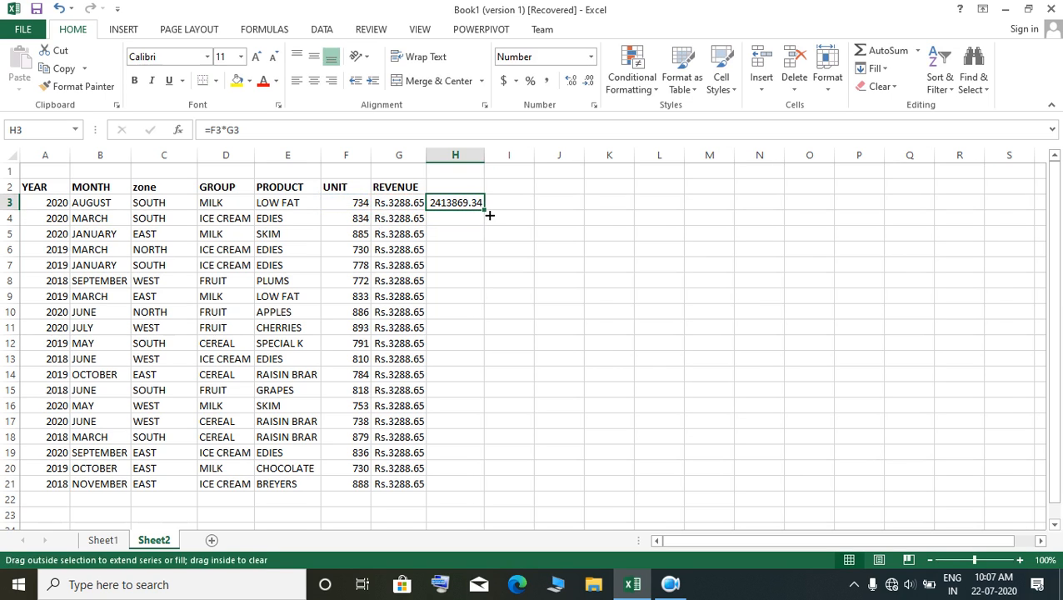
pyautogui.doubleClick(491, 218)
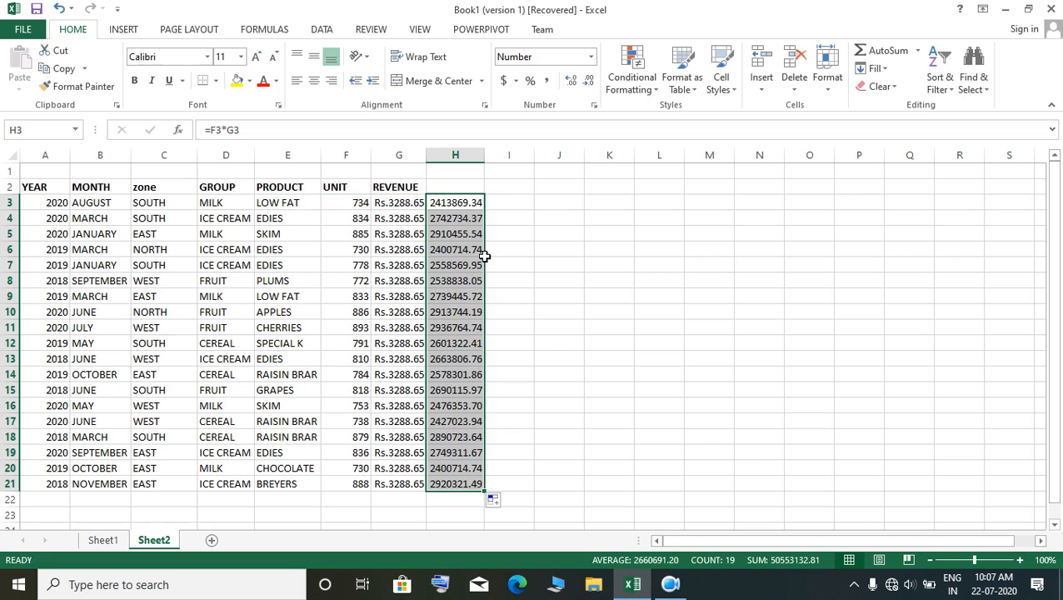
pyautogui.press('Delete')
# Step: Widen the GROUP column slightly and create a PivotTable from Sheet2 range A2:G21 on a new worksheet
pyautogui.click(356, 221)
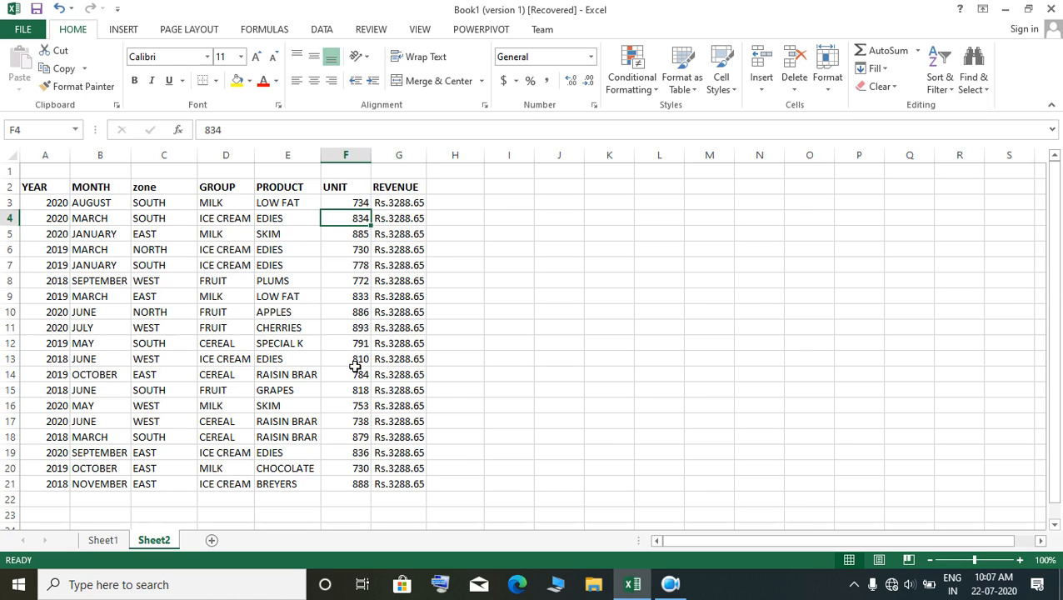
pyautogui.moveTo(261, 161); pyautogui.dragTo(273, 156)
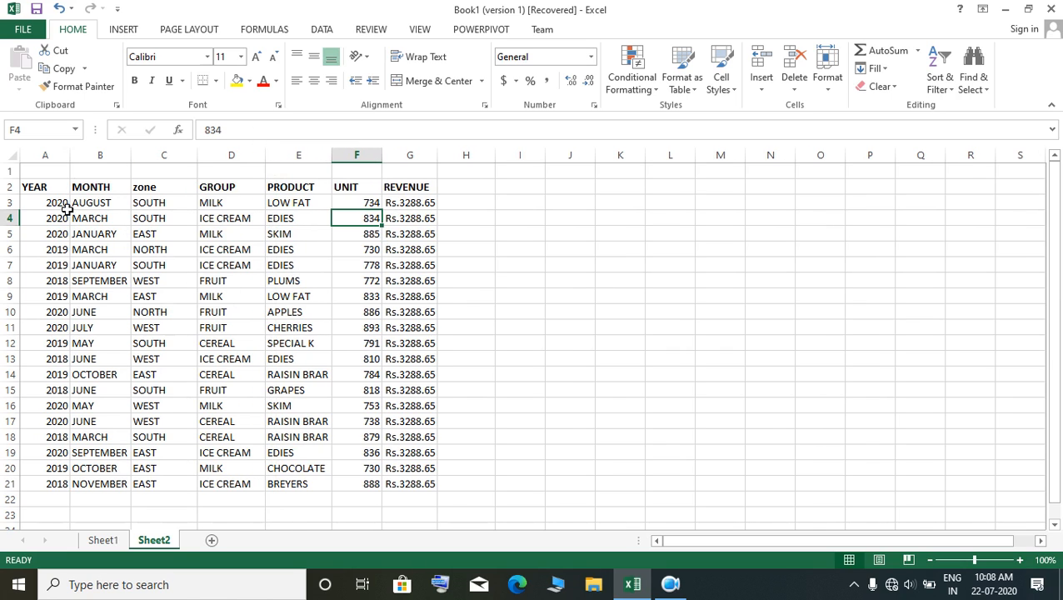
pyautogui.click(127, 30)
pyautogui.click(25, 60)
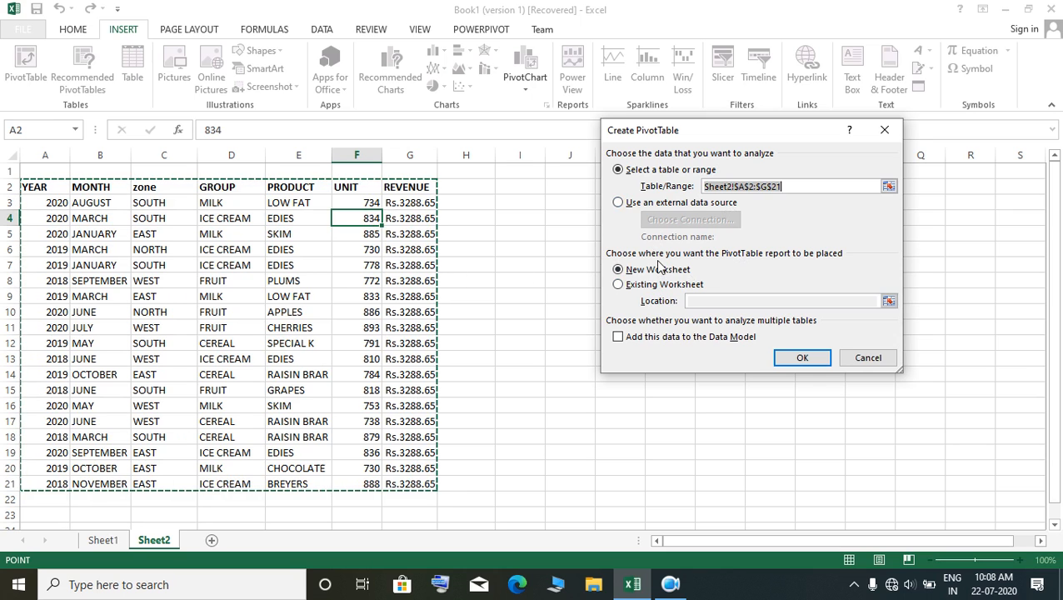
pyautogui.click(801, 357)
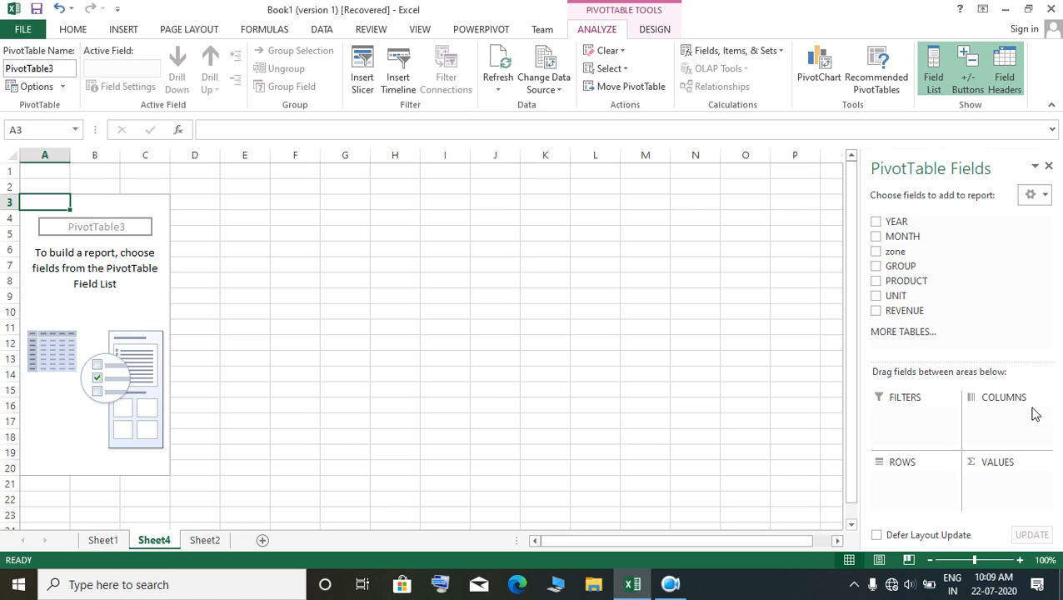
# Step: Try the REVENUE field as the only PivotTable value and remove it again
pyautogui.click(1012, 479)
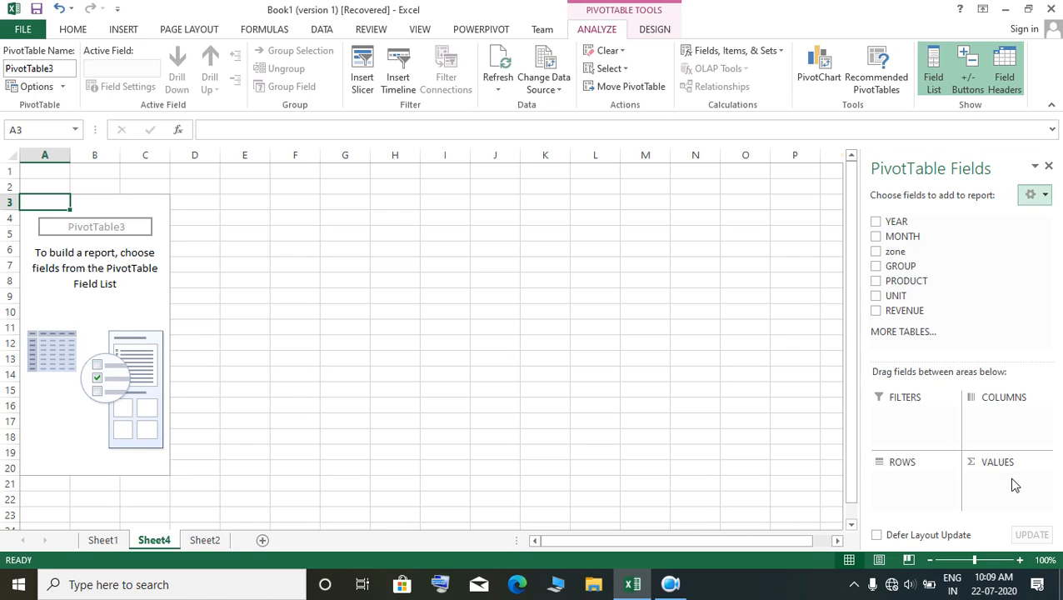
pyautogui.click(876, 312)
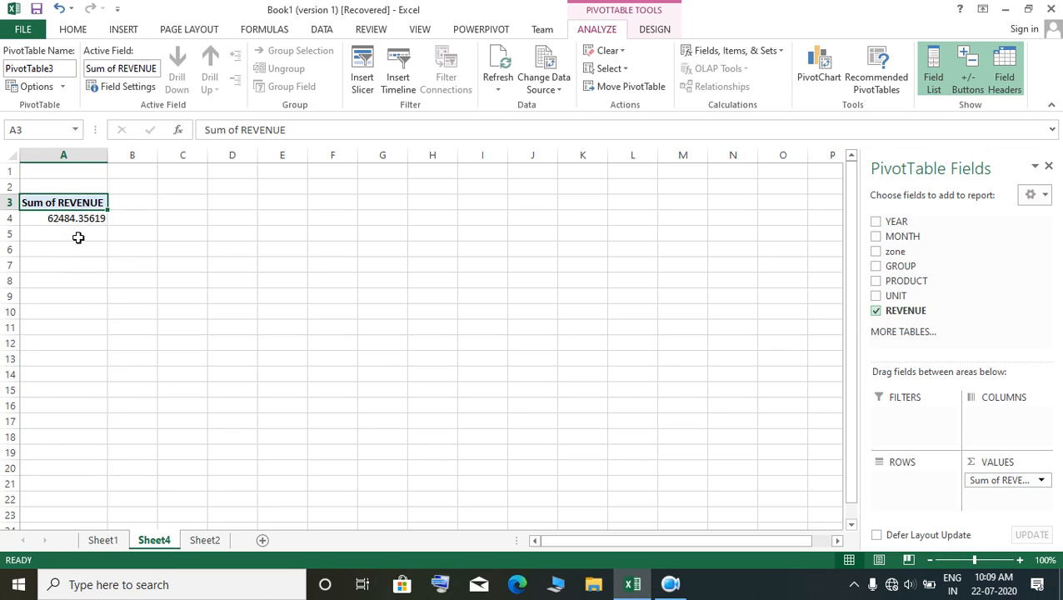
pyautogui.click(876, 312)
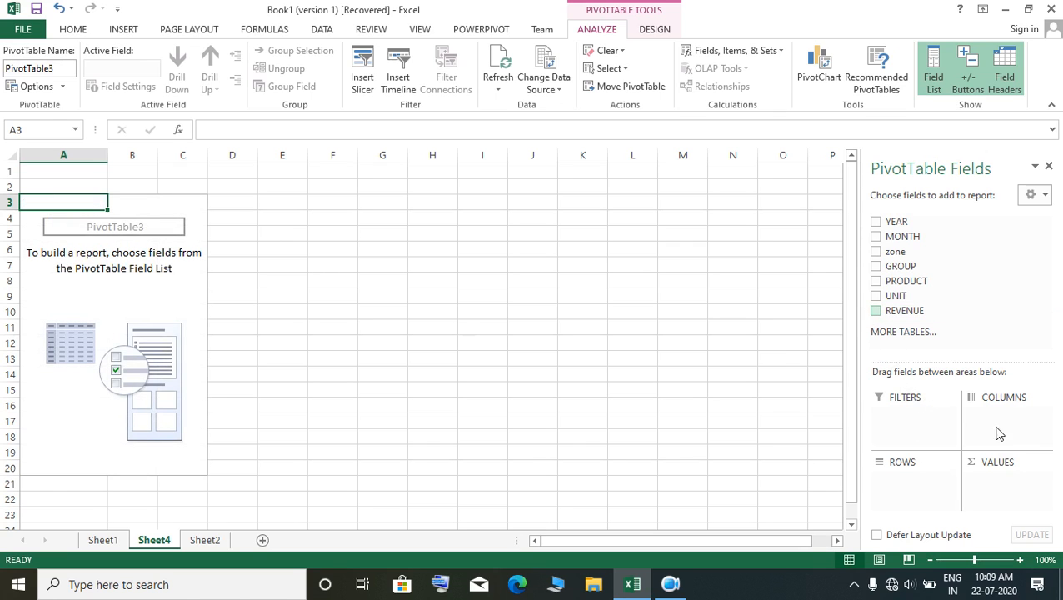
# Step: Add the MONTH field to the PivotTable as row labels
pyautogui.click(876, 237)
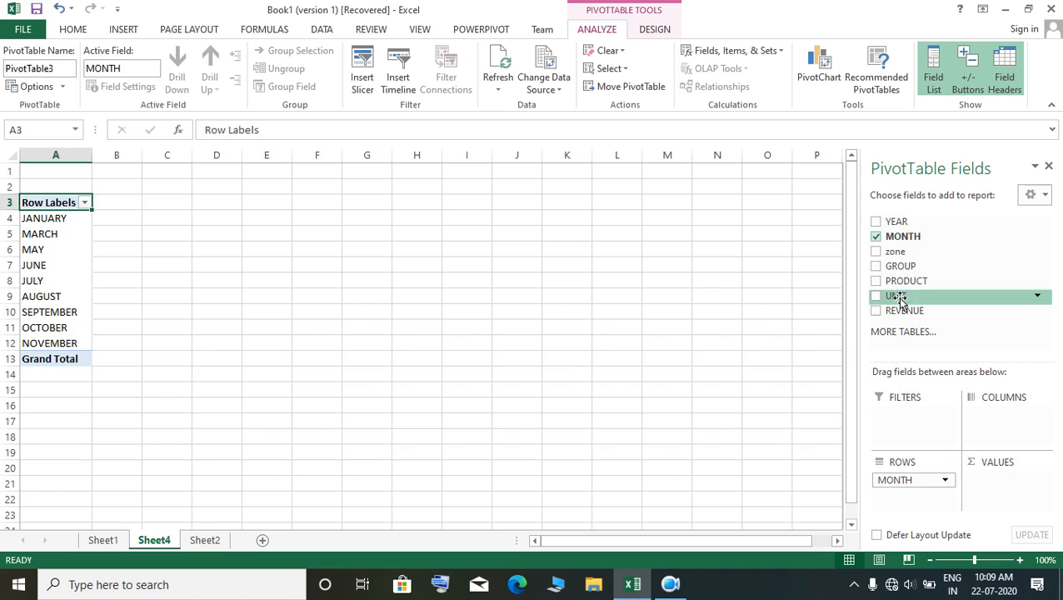
pyautogui.click(875, 236)
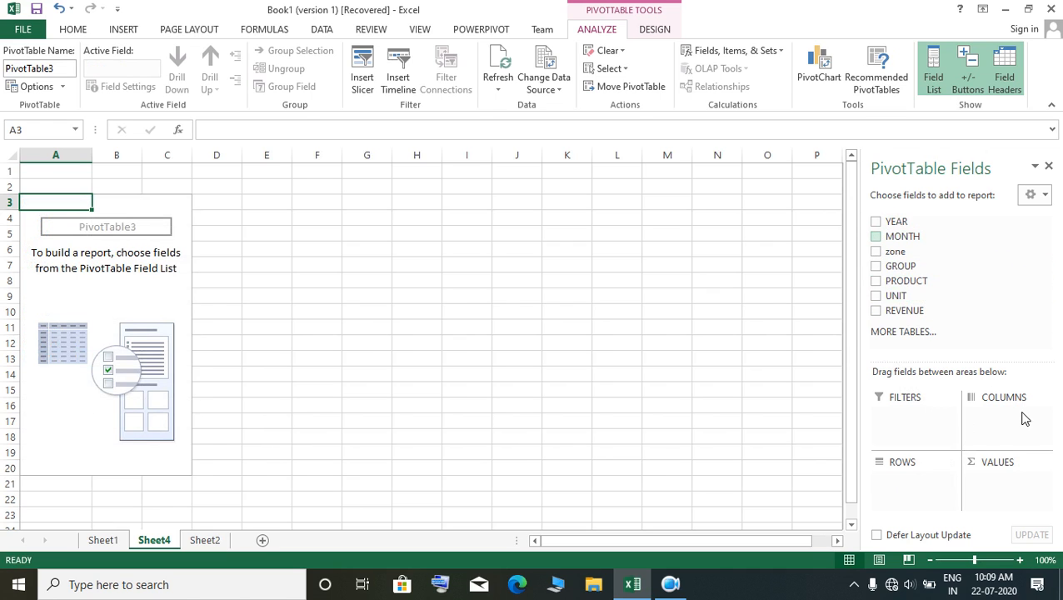
pyautogui.click(875, 236)
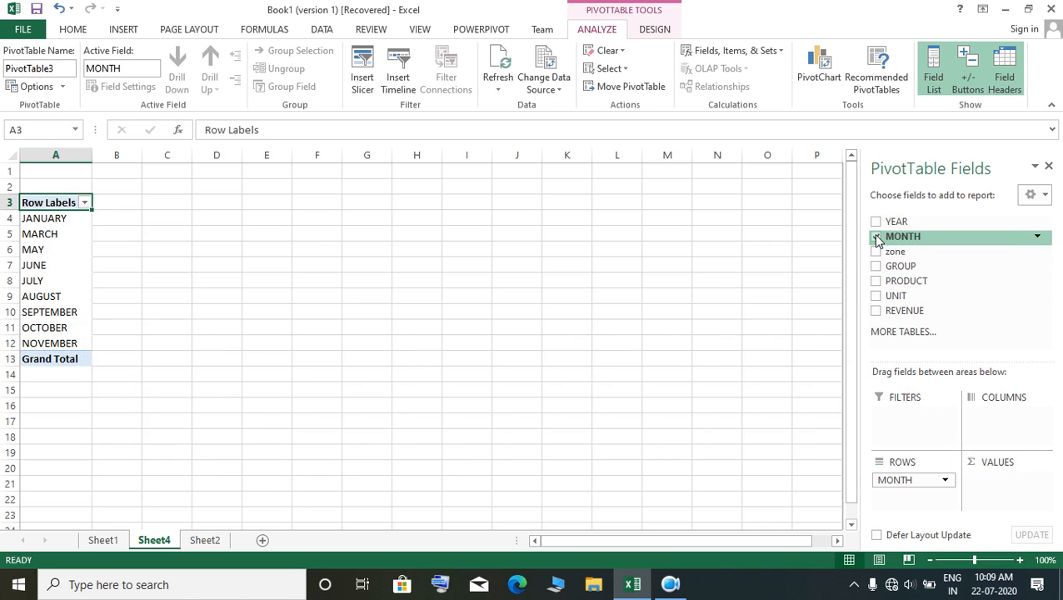
pyautogui.click(875, 236)
pyautogui.click(875, 237)
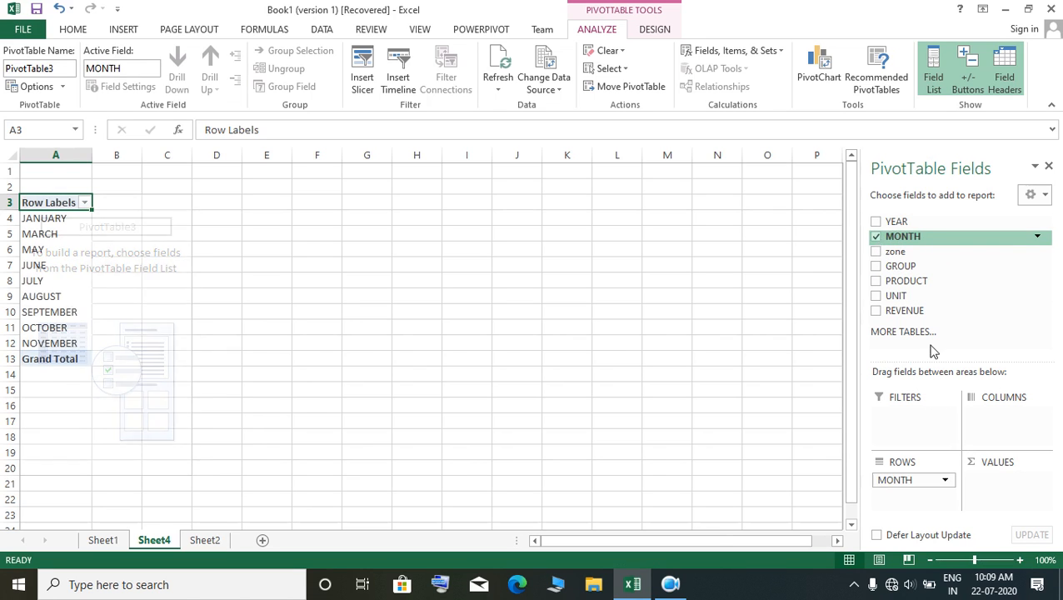
# Step: Rearrange the PivotTable with MONTH as columns, zone as rows and the sum of REVENUE as values
pyautogui.moveTo(901, 483); pyautogui.dragTo(1028, 429)
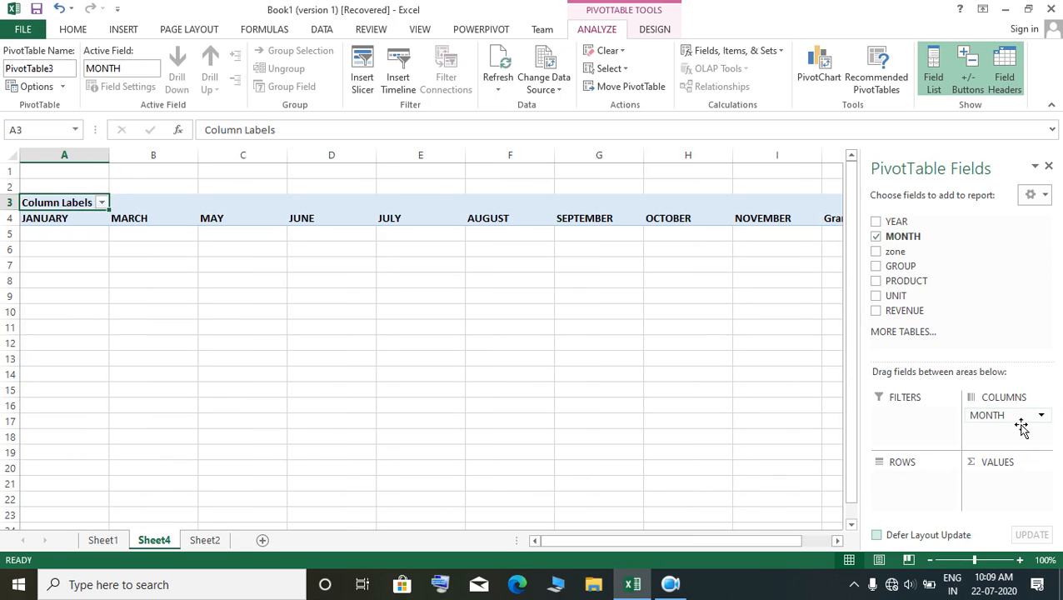
pyautogui.click(877, 252)
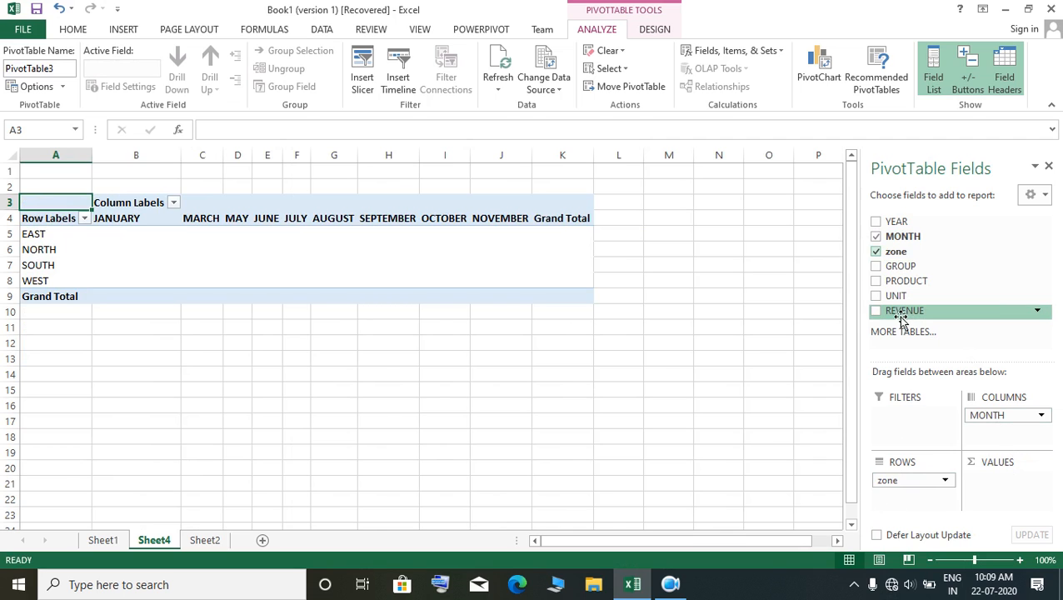
pyautogui.click(877, 311)
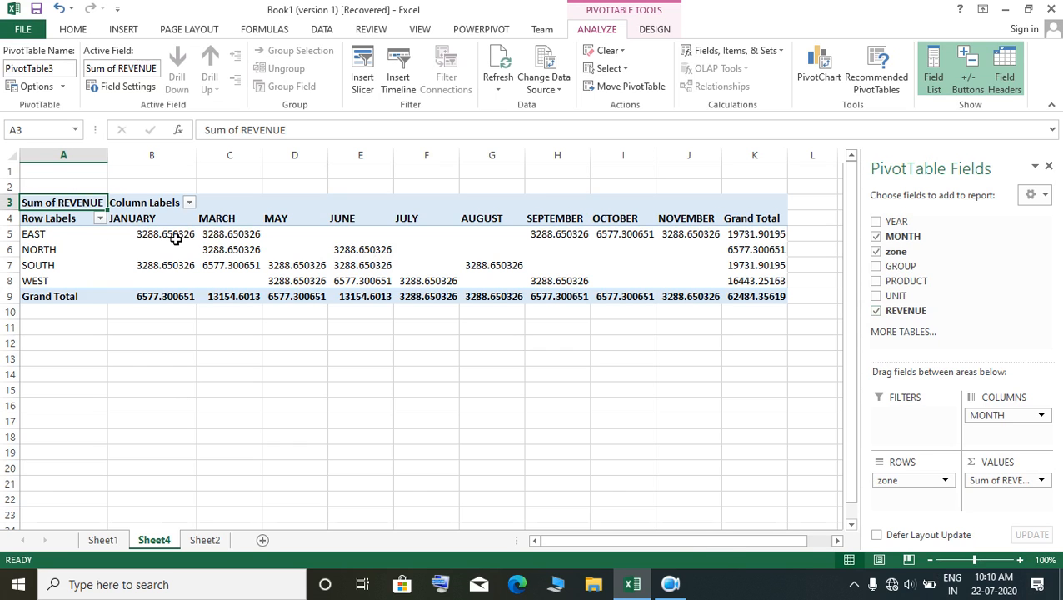
# Step: Reduce the decimals of all revenue figures in B5:K9, including the grand totals, to two places
pyautogui.moveTo(173, 238); pyautogui.dragTo(773, 298)
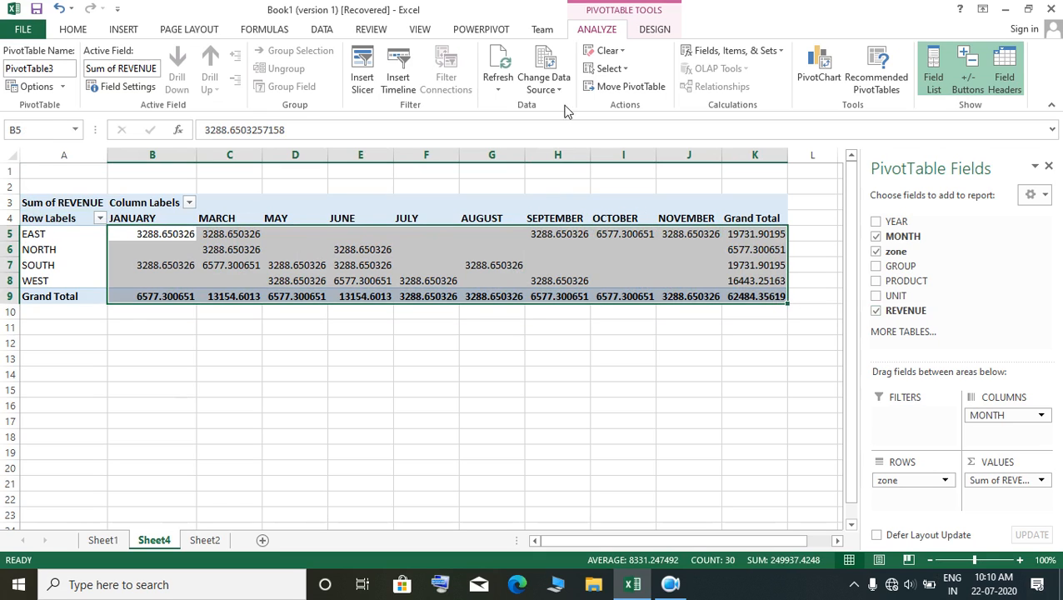
pyautogui.click(80, 31)
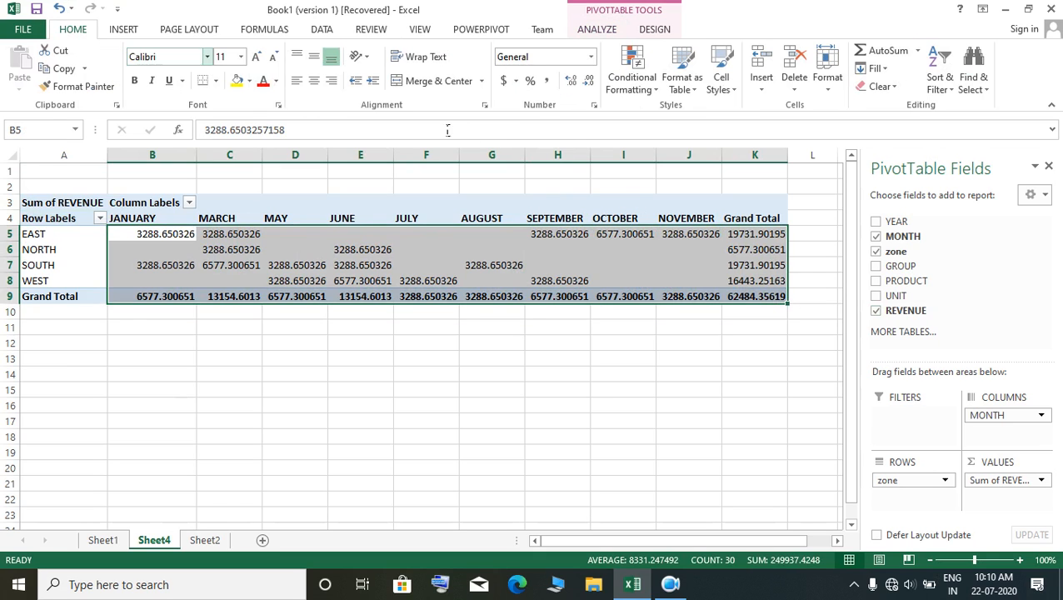
pyautogui.click(587, 85)
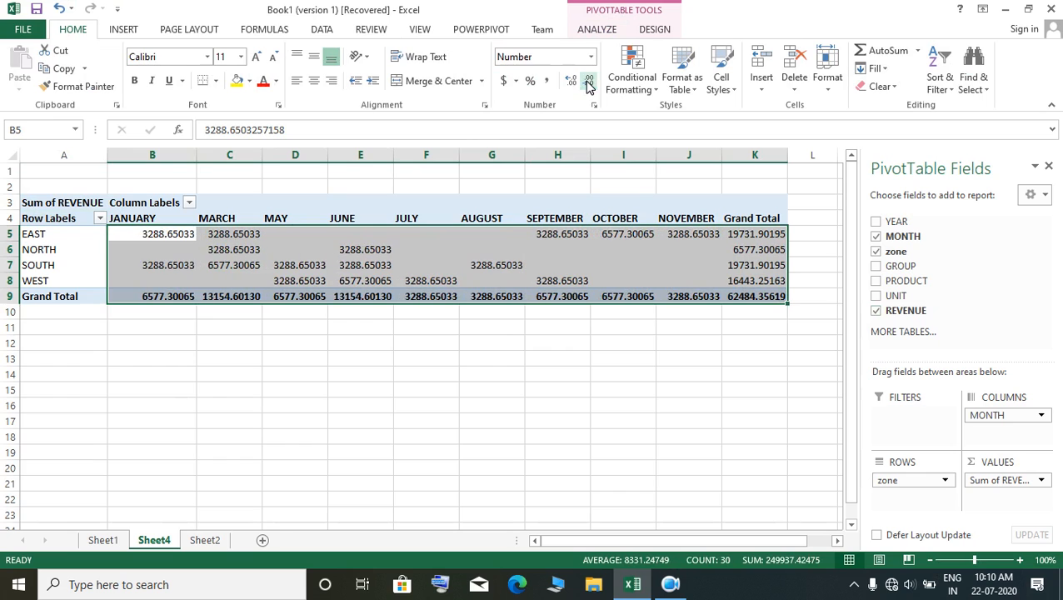
pyautogui.click(587, 85)
pyautogui.click(588, 85)
pyautogui.click(588, 85)
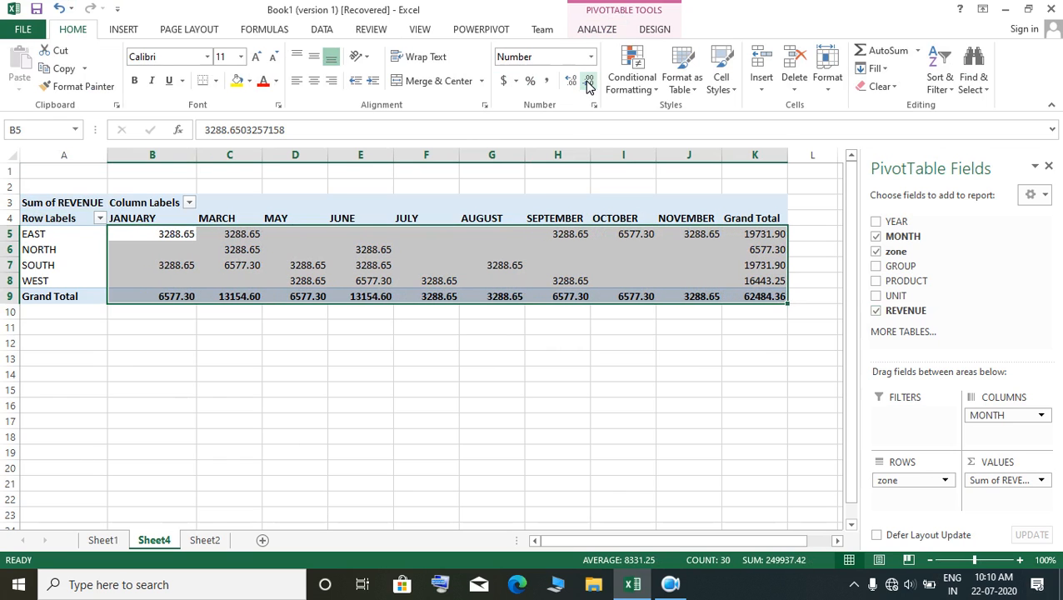
pyautogui.click(426, 421)
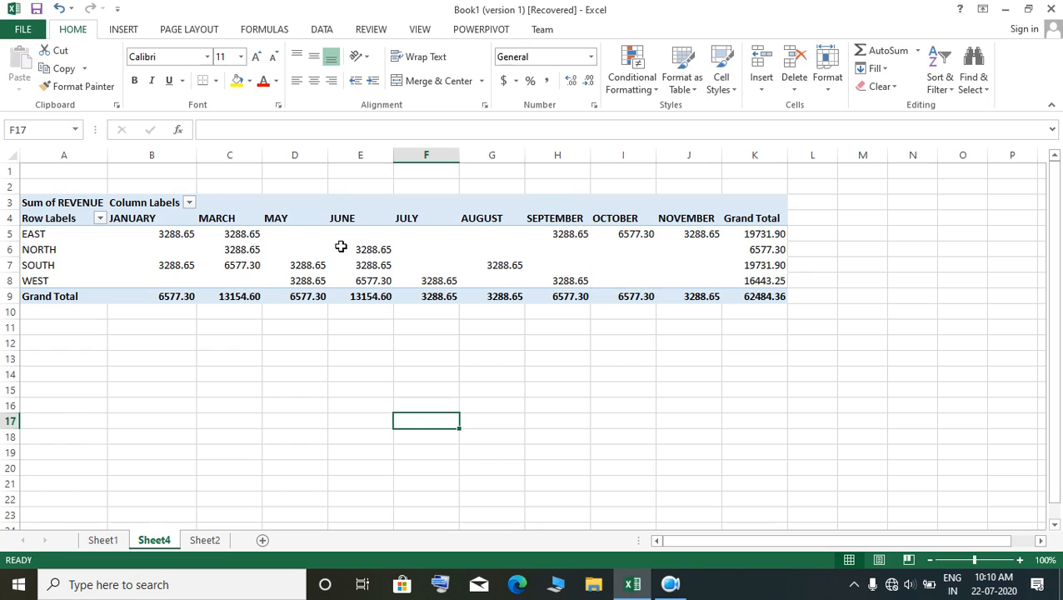
# Step: Remove the MONTH, REVENUE and zone fields from the PivotTable to empty the report
pyautogui.click(207, 221)
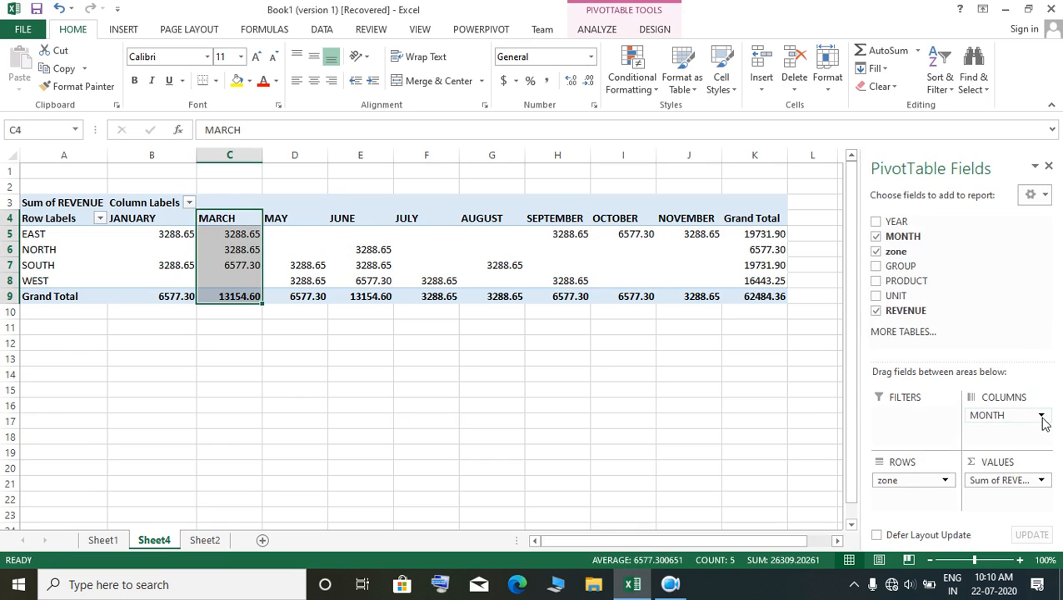
pyautogui.click(875, 237)
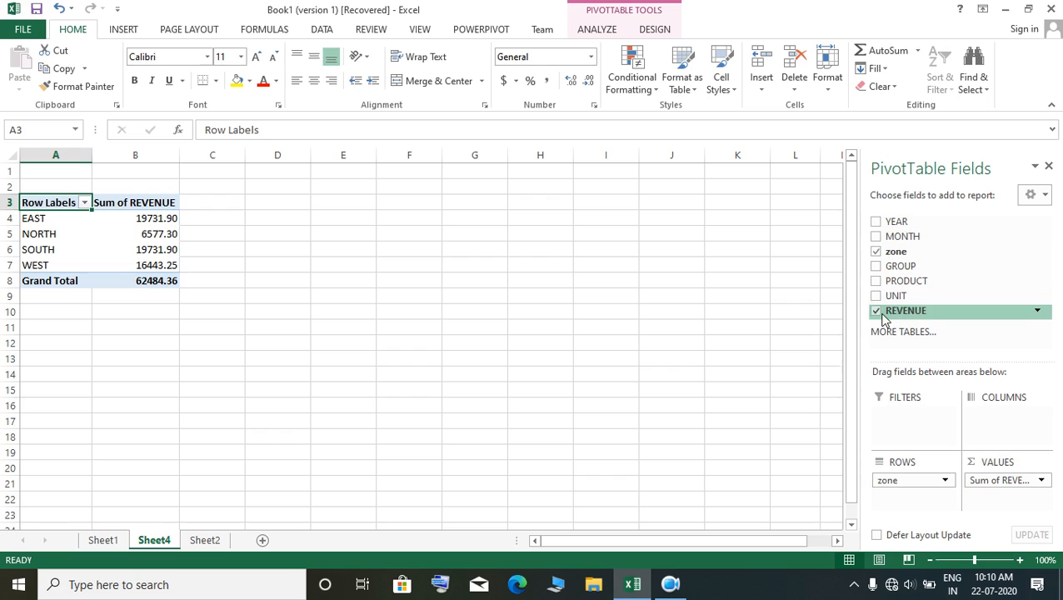
pyautogui.click(875, 310)
pyautogui.click(876, 252)
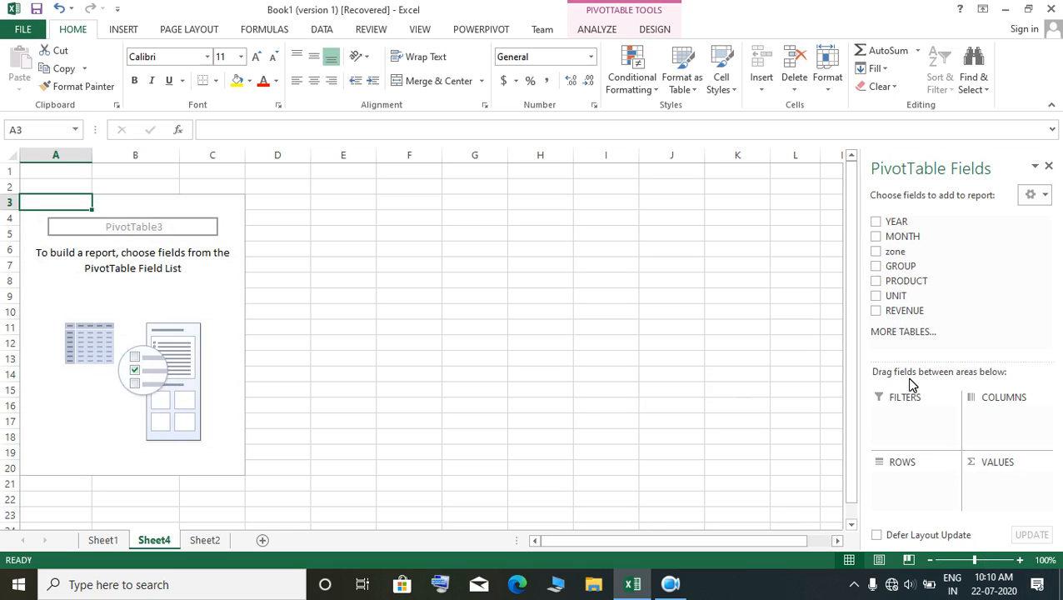
# Step: Add the YEAR field to the empty PivotTable
pyautogui.click(876, 222)
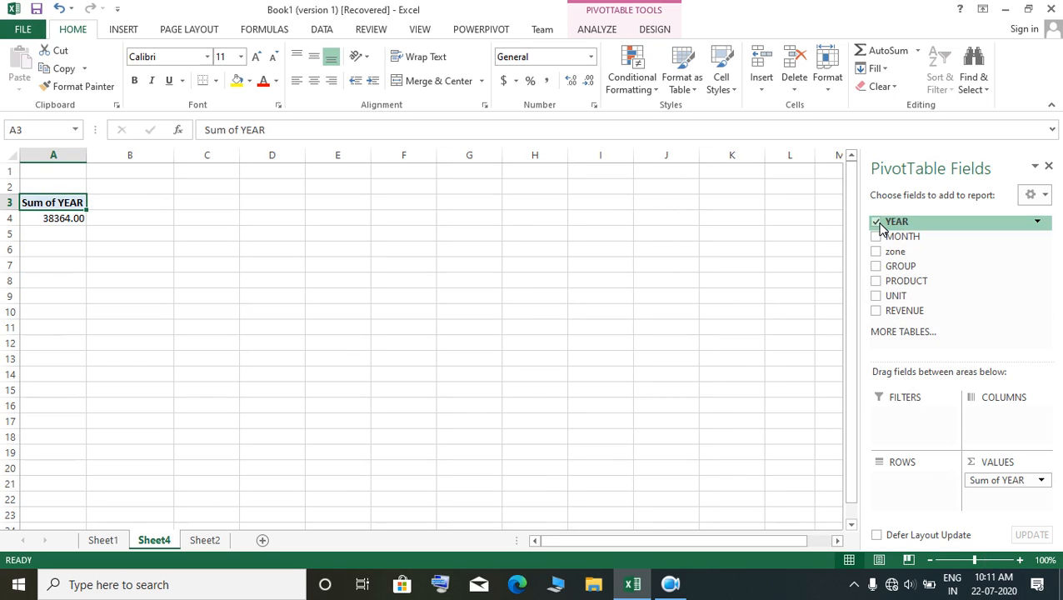
pyautogui.click(876, 222)
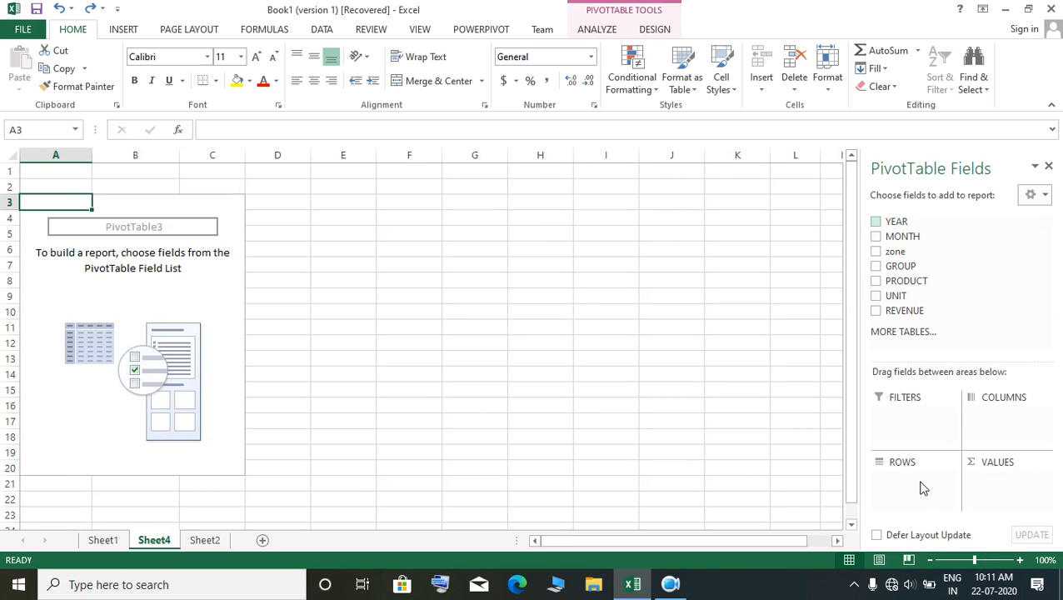
pyautogui.click(878, 223)
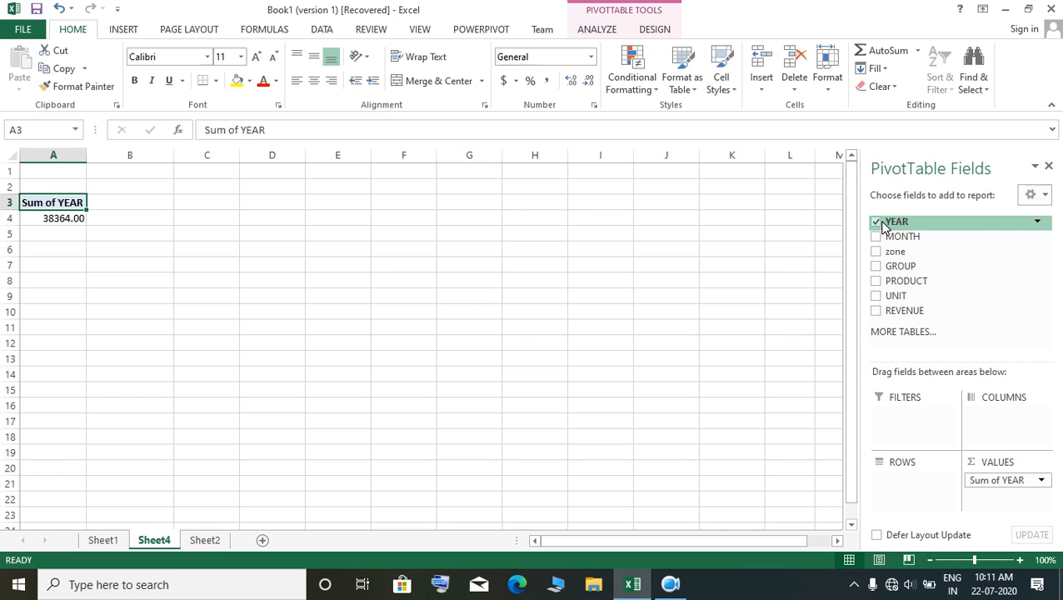
pyautogui.click(876, 223)
pyautogui.click(876, 222)
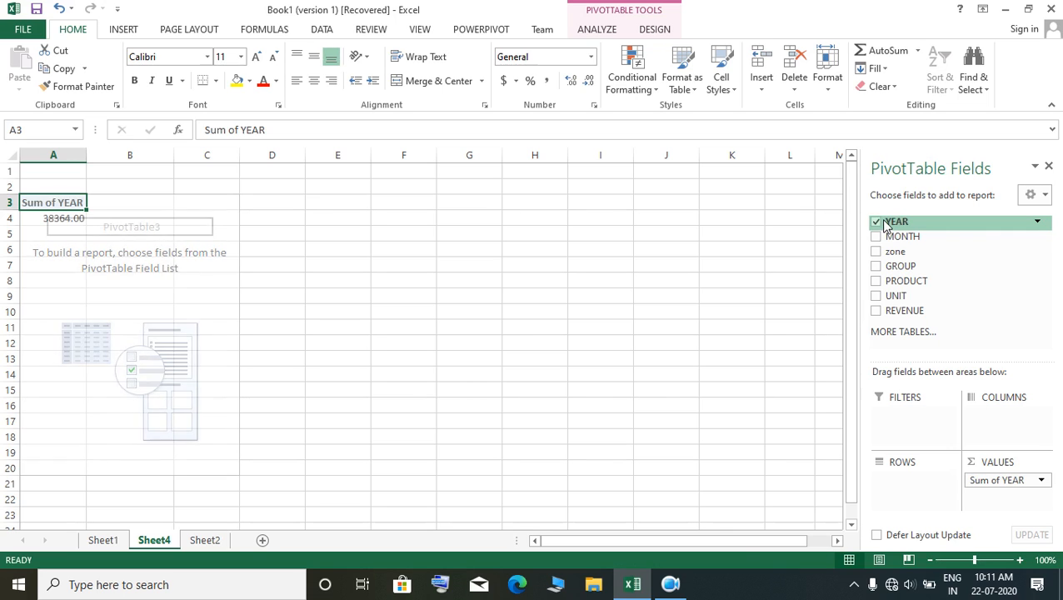
# Step: Move YEAR from the values to the rows and nest GROUP and PRODUCT beneath it
pyautogui.moveTo(1000, 479); pyautogui.dragTo(910, 474)
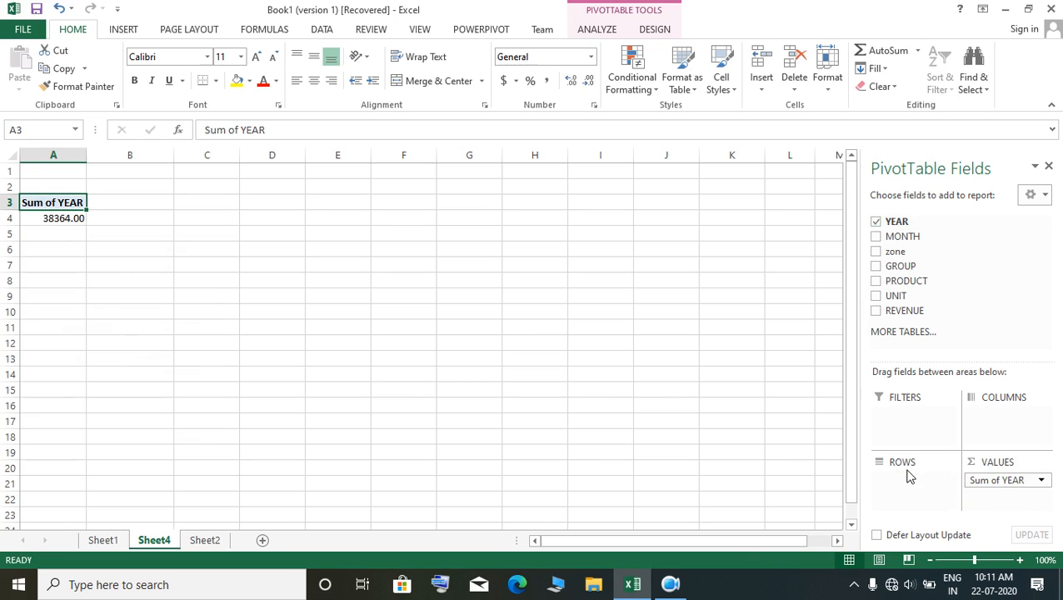
pyautogui.moveTo(999, 483); pyautogui.dragTo(895, 481)
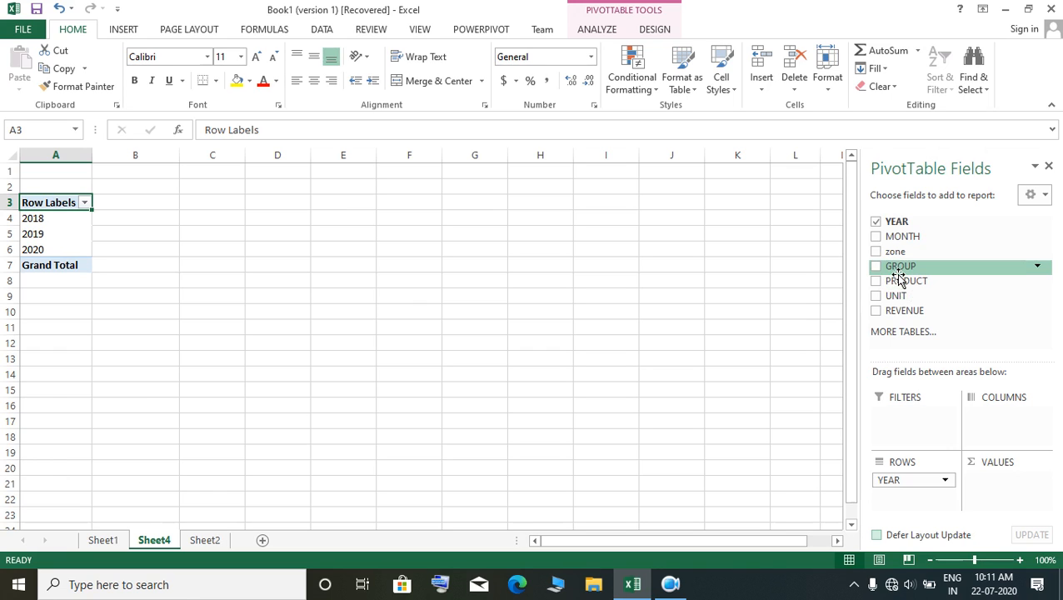
pyautogui.click(875, 267)
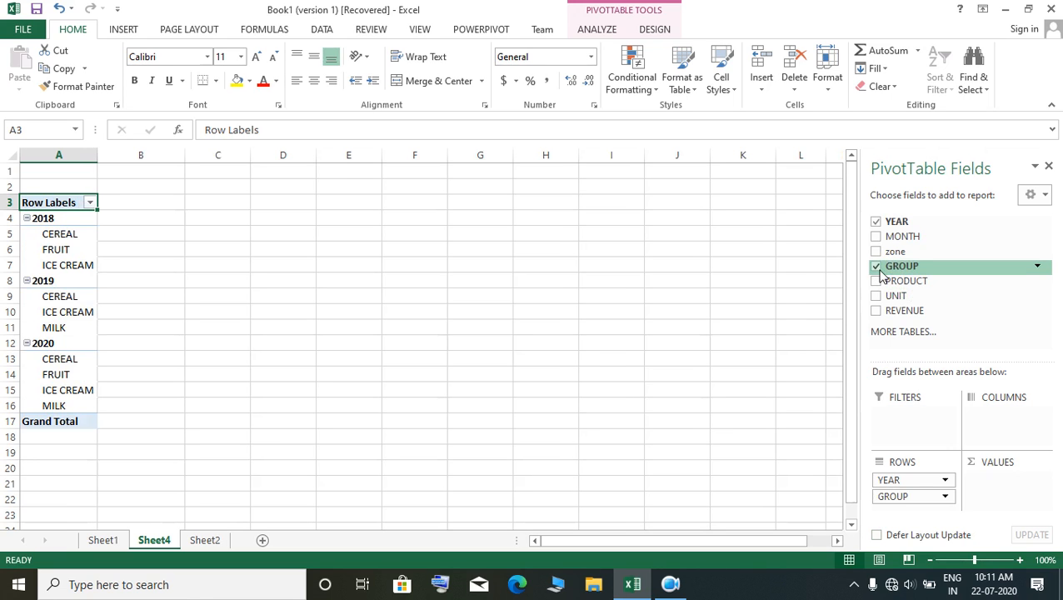
pyautogui.click(875, 281)
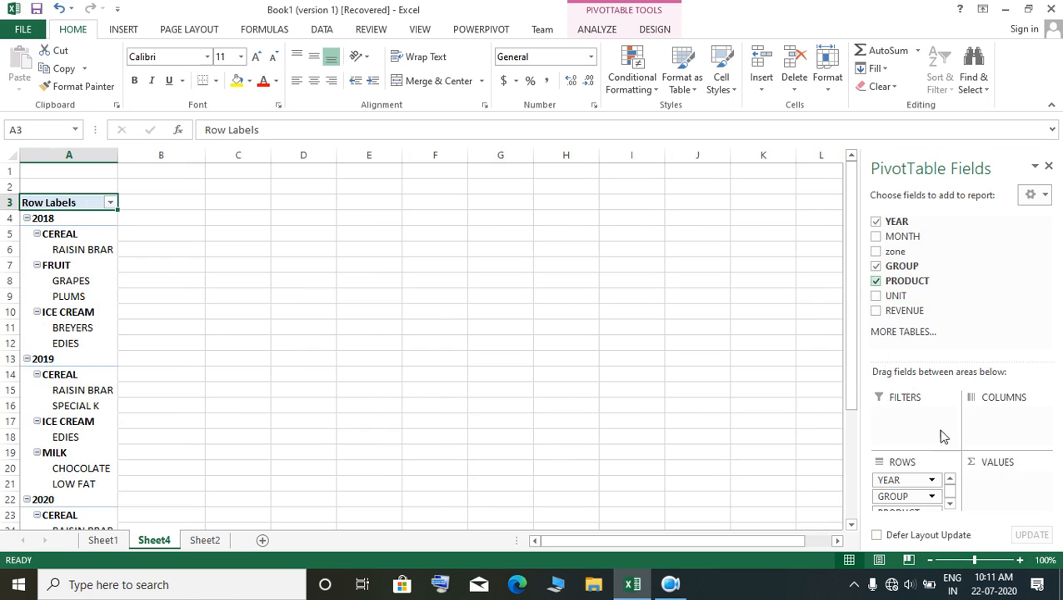
# Step: Add UNIT and REVENUE as summed values to the year, group and product report
pyautogui.click(876, 295)
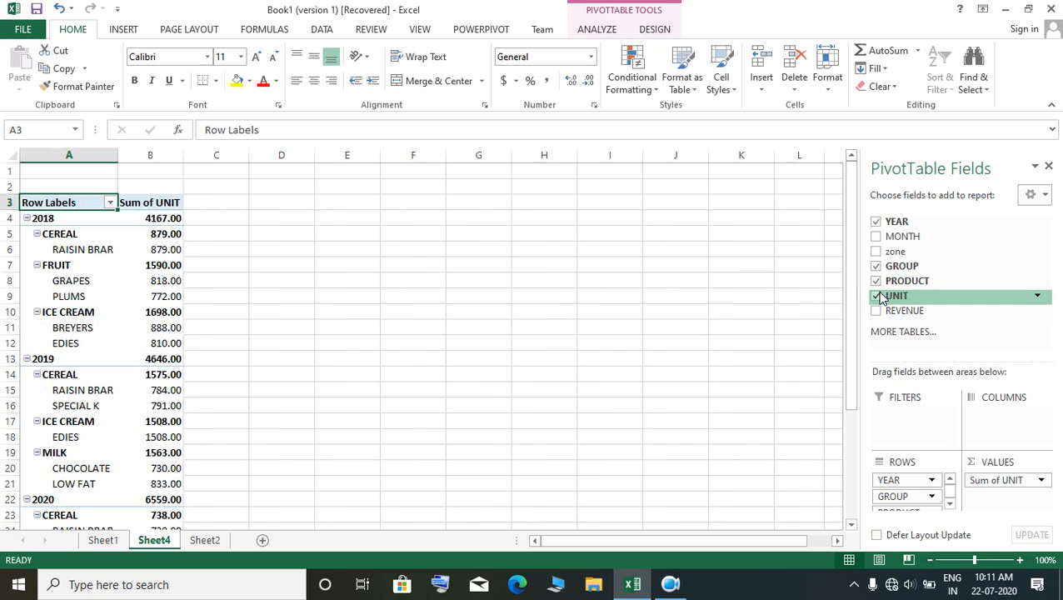
pyautogui.click(876, 310)
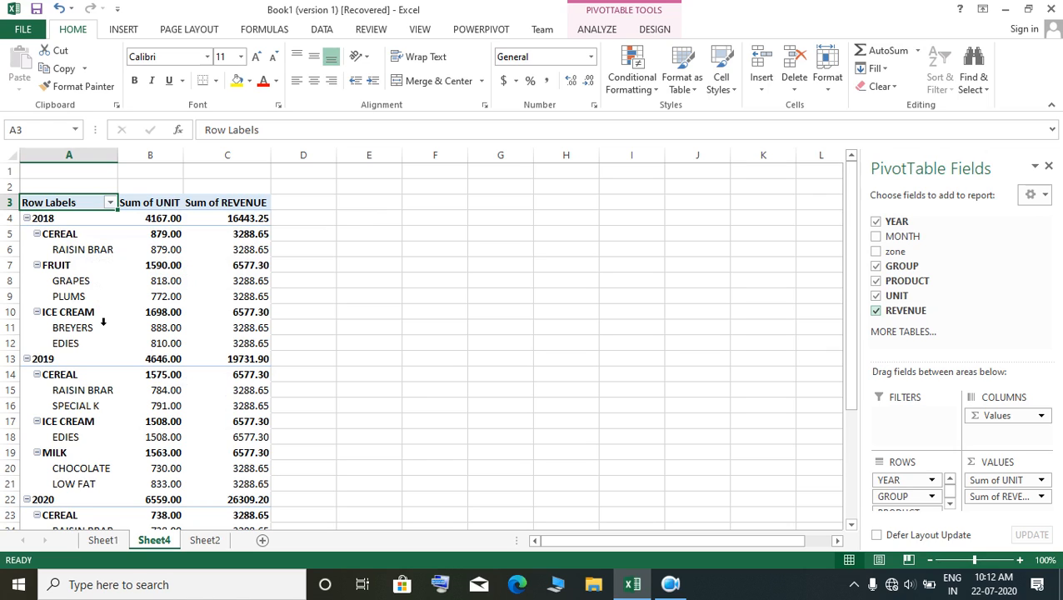
# Step: Compare the FRUIT and GRAPES rows of the PivotTable with the GROUP, PRODUCT and UNIT headings of the source data on Sheet2
pyautogui.click(75, 284)
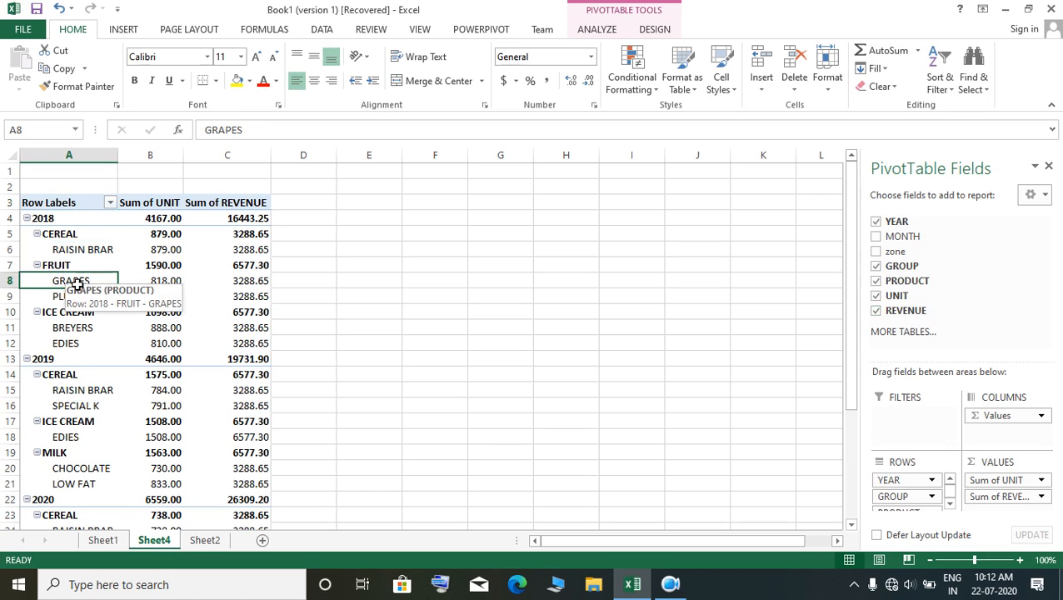
pyautogui.click(68, 269)
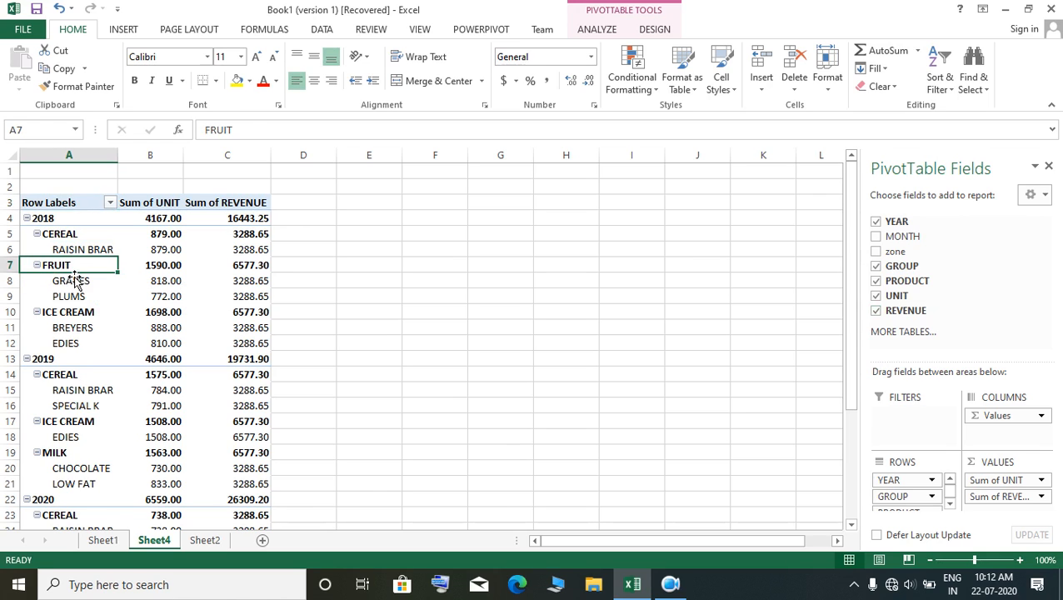
pyautogui.click(83, 284)
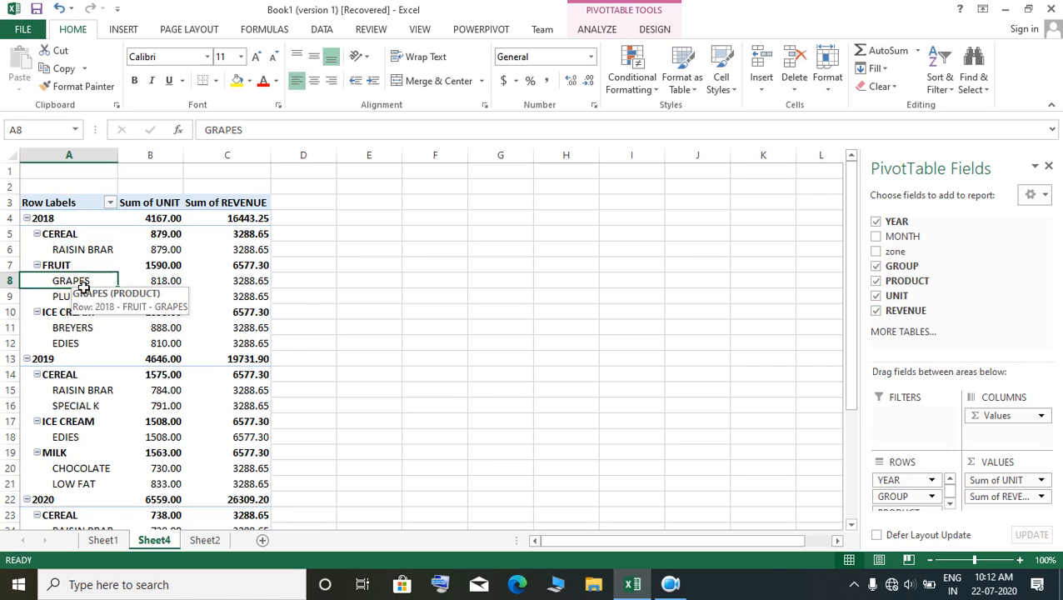
pyautogui.click(107, 542)
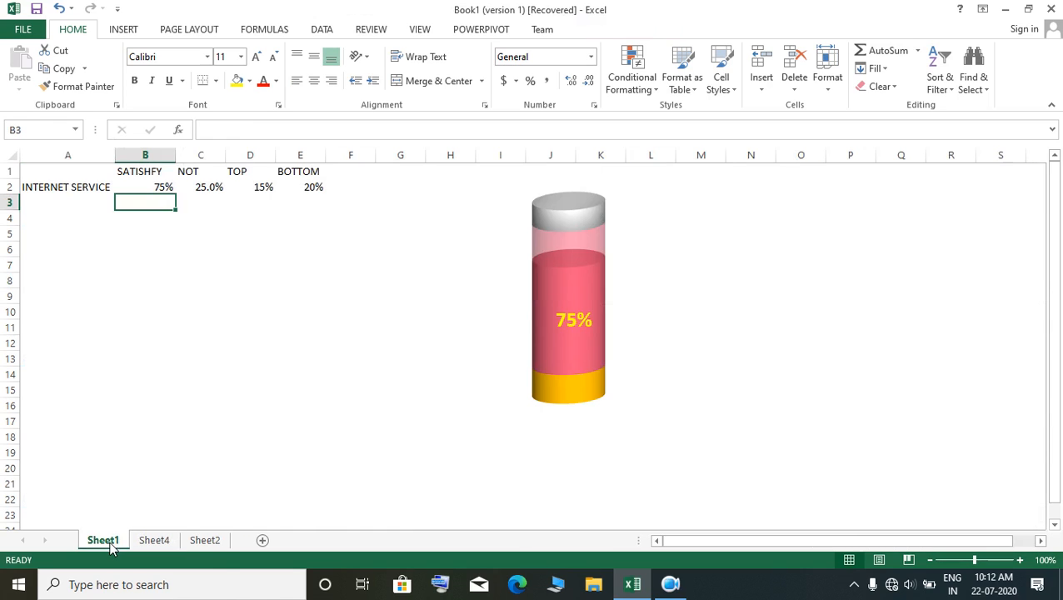
pyautogui.click(166, 541)
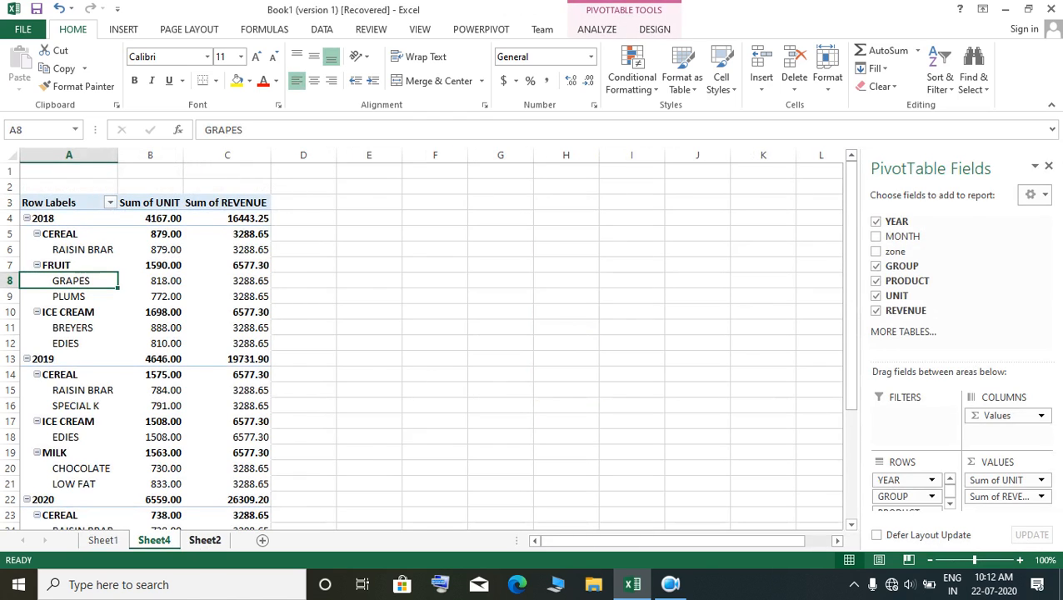
pyautogui.click(205, 540)
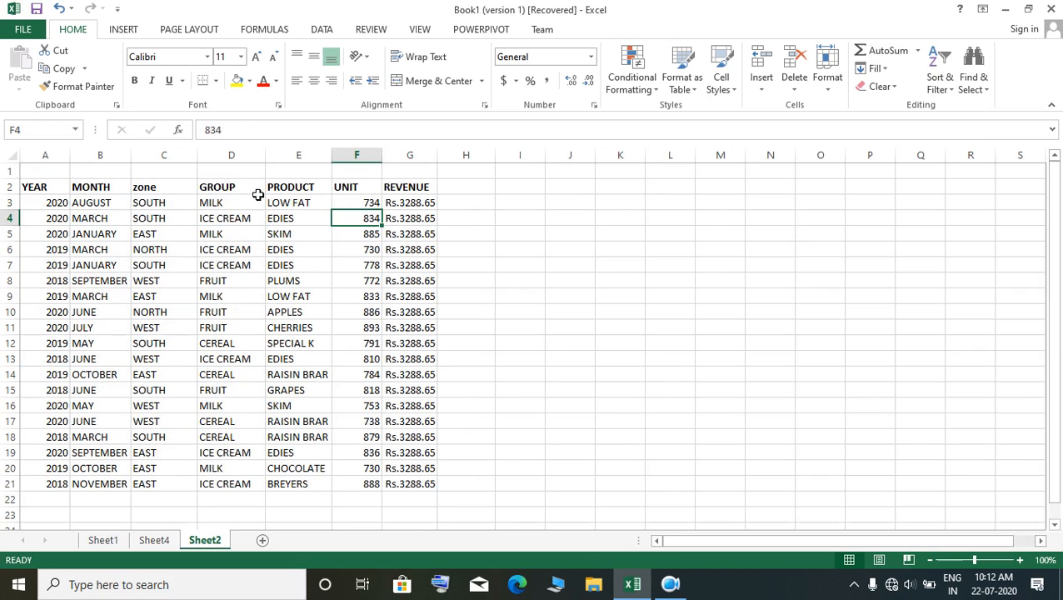
pyautogui.moveTo(240, 194); pyautogui.dragTo(343, 197)
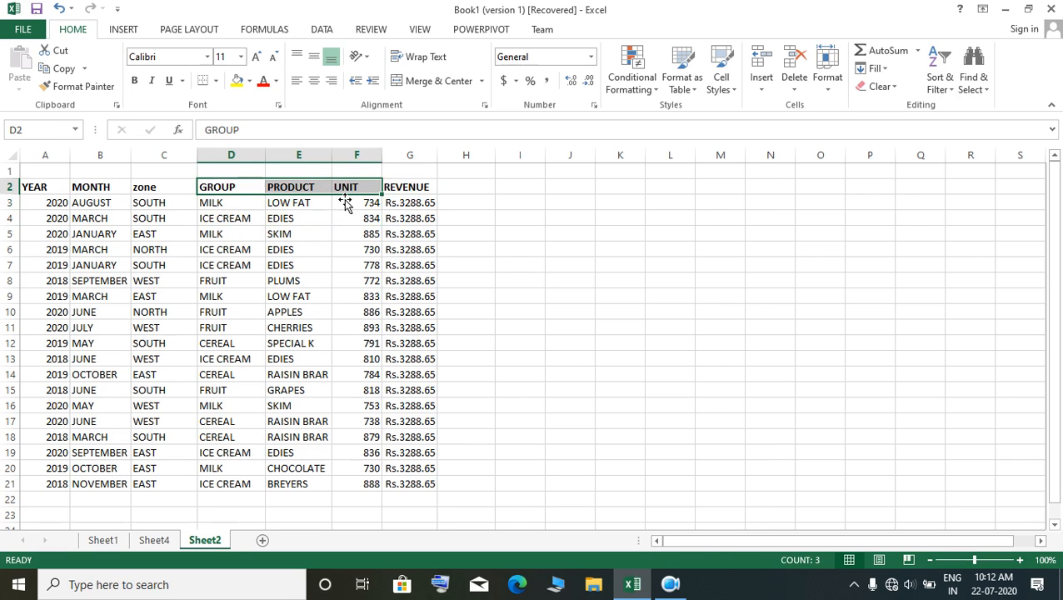
pyautogui.click(156, 540)
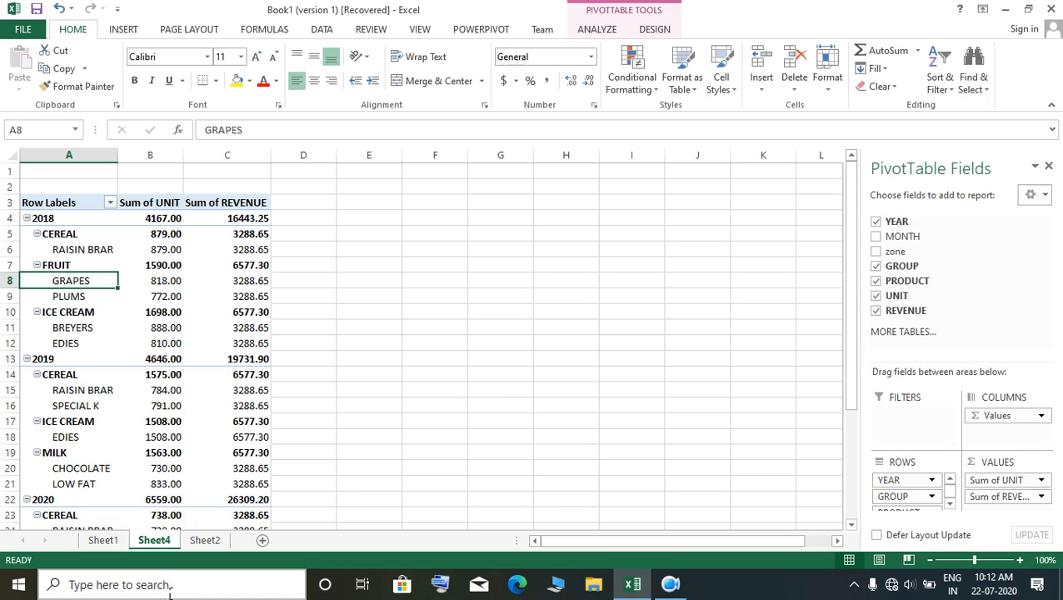
# Step: Remove GROUP, PRODUCT, UNIT and REVENUE from the PivotTable, keeping only YEAR in the rows
pyautogui.click(875, 267)
pyautogui.click(875, 281)
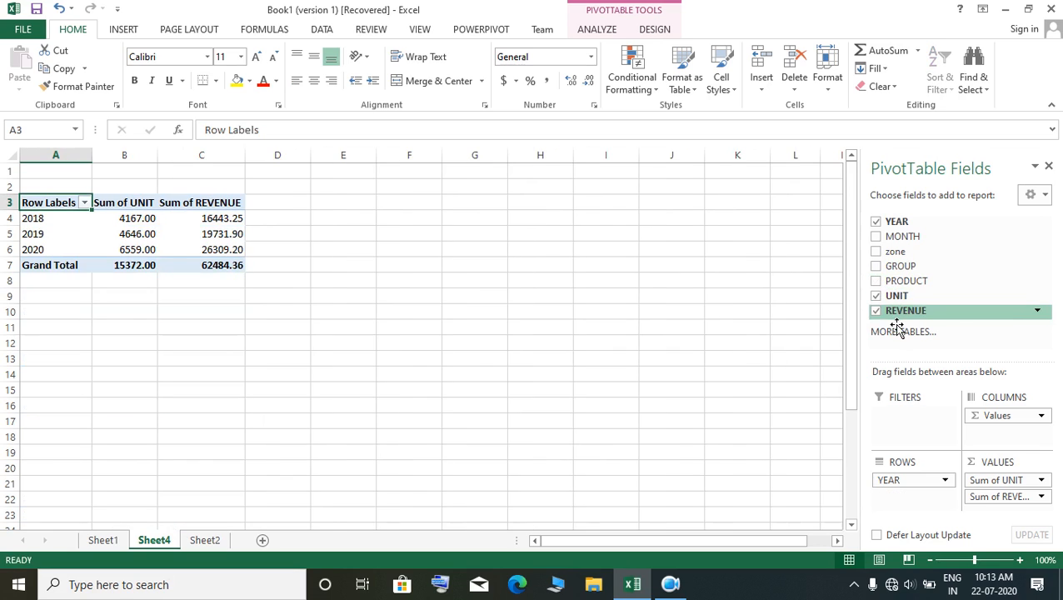
pyautogui.click(875, 296)
pyautogui.click(876, 311)
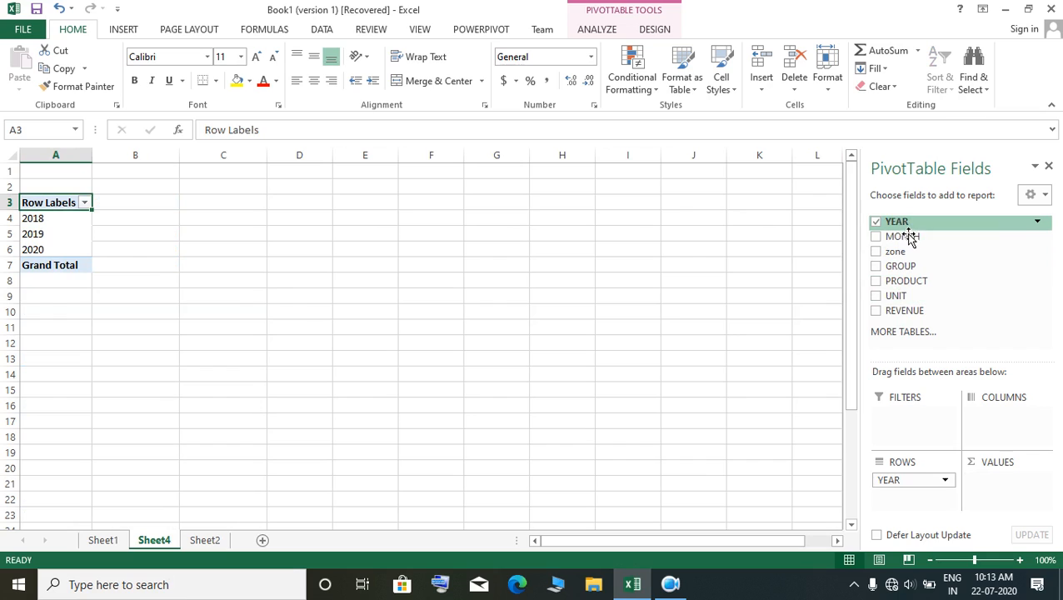
# Step: Summarize REVENUE by year, and replace it with UNIT as the only value field
pyautogui.click(880, 311)
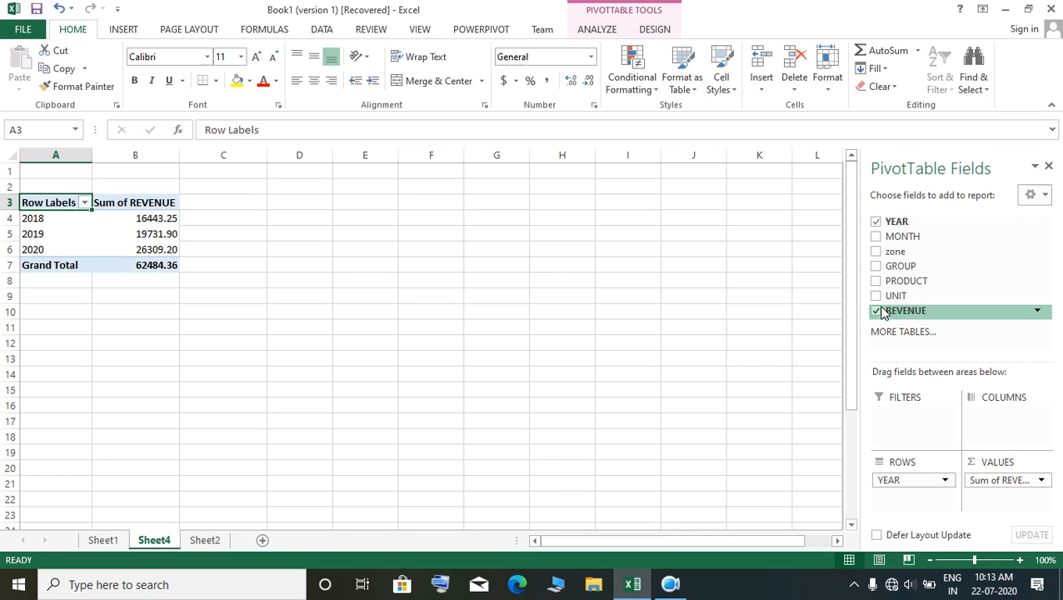
pyautogui.click(876, 311)
pyautogui.click(876, 296)
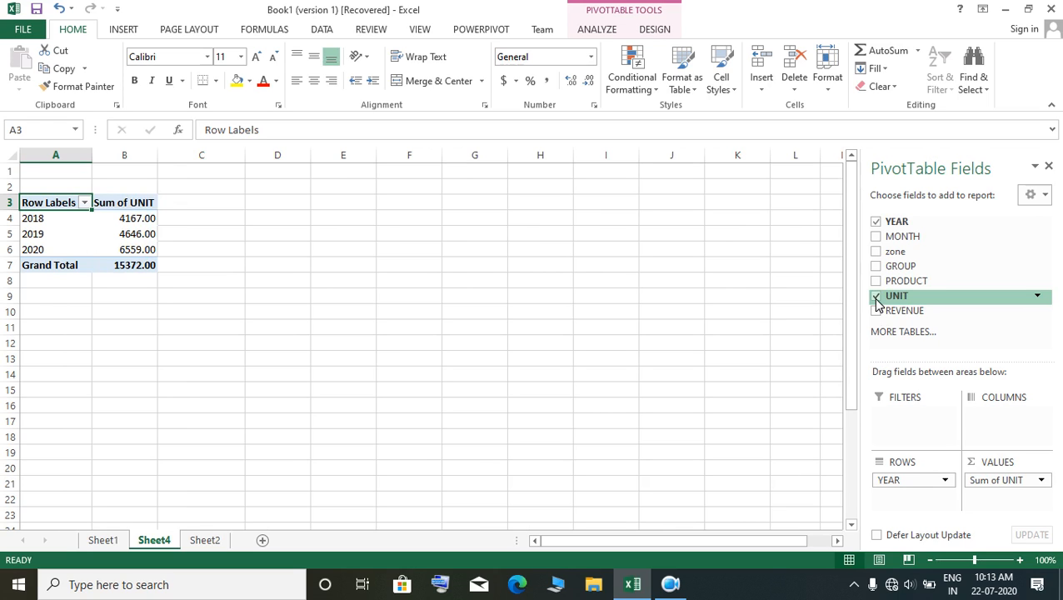
# Step: Summarize the UNIT values by Count instead of Sum
pyautogui.rightClick(140, 223)
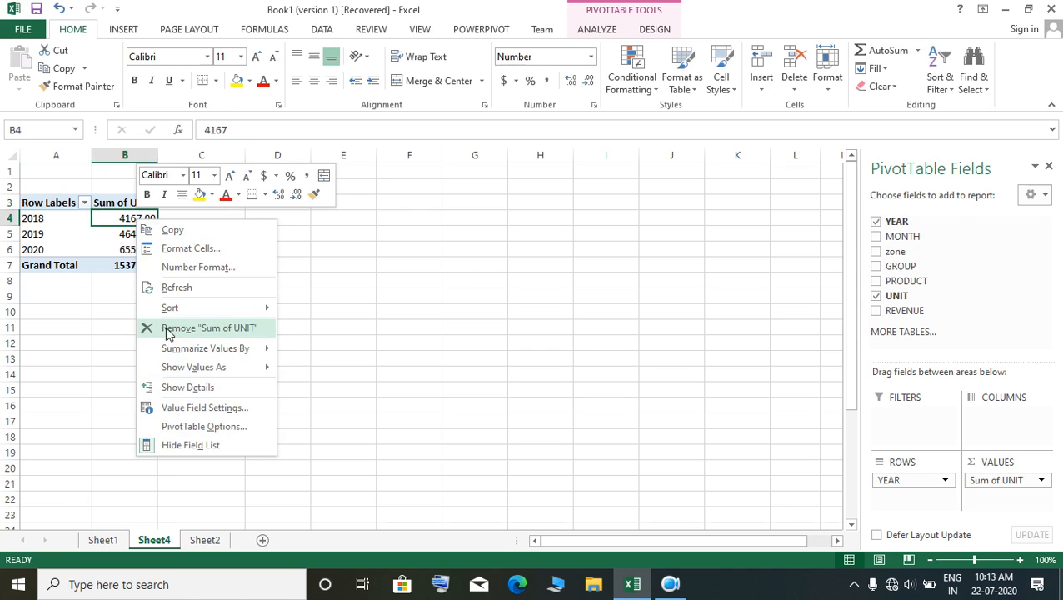
pyautogui.moveTo(198, 371)
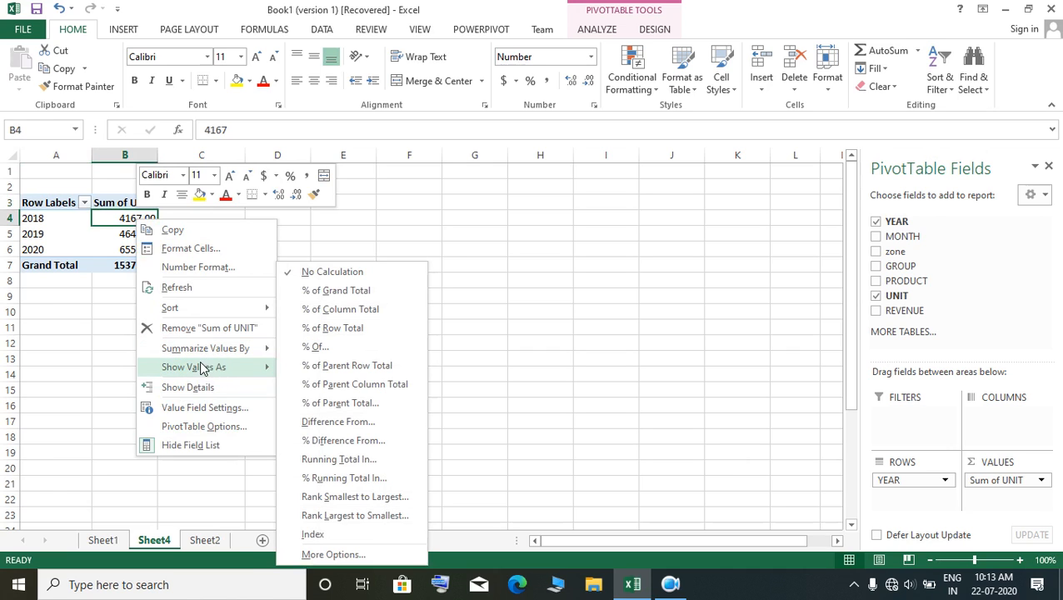
pyautogui.moveTo(223, 350)
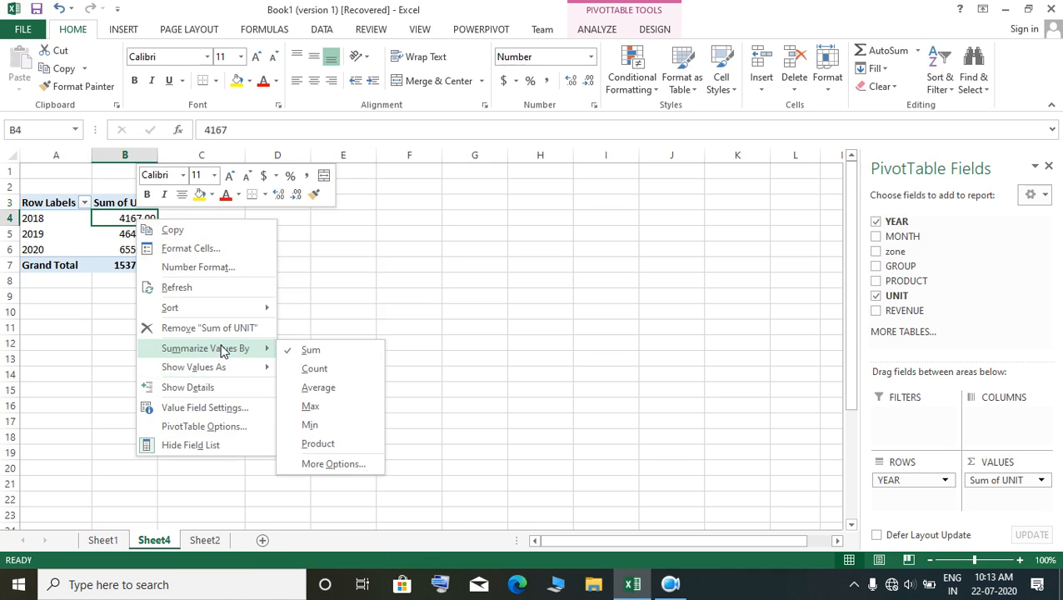
pyautogui.click(352, 368)
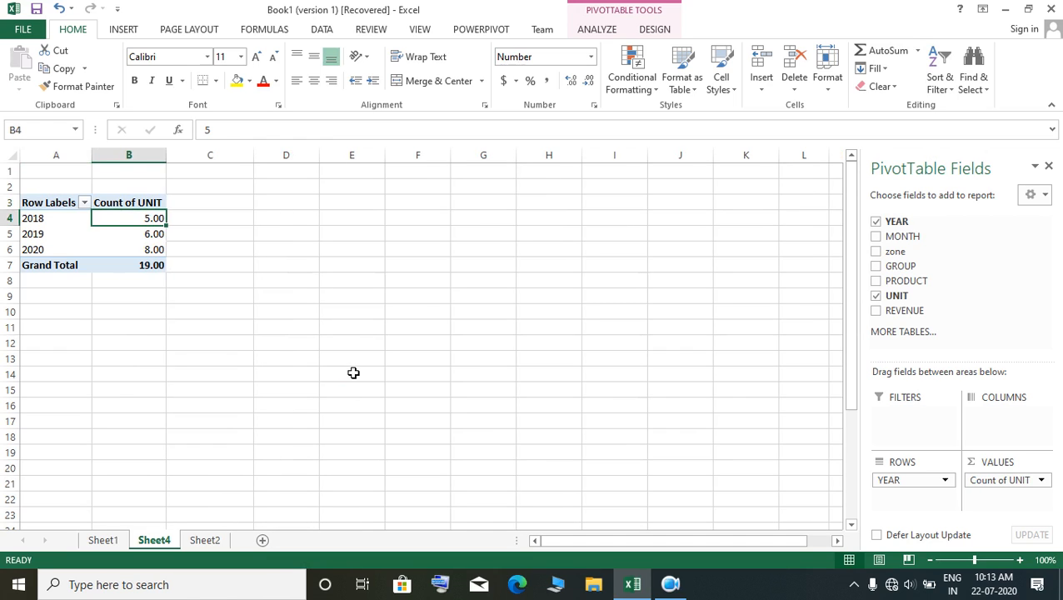
# Step: Extract the records behind the 2019 unit count to a new sheet, and return to the PivotTable on Sheet4
pyautogui.doubleClick(147, 233)
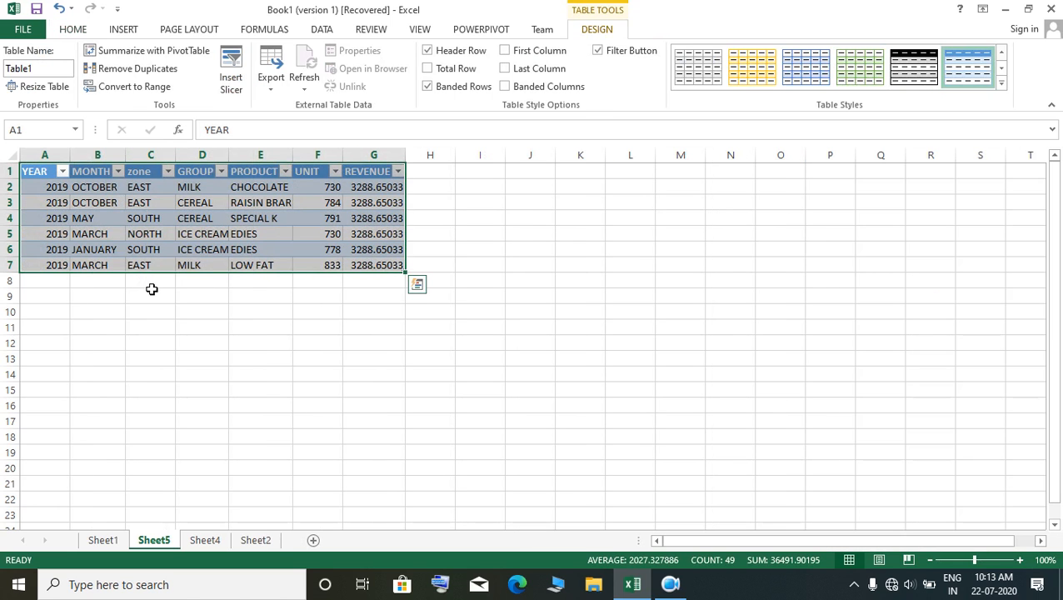
pyautogui.hotkey('alt', 'h')
pyautogui.press('d')
pyautogui.press('s')
pyautogui.click(578, 334)
pyautogui.click(204, 540)
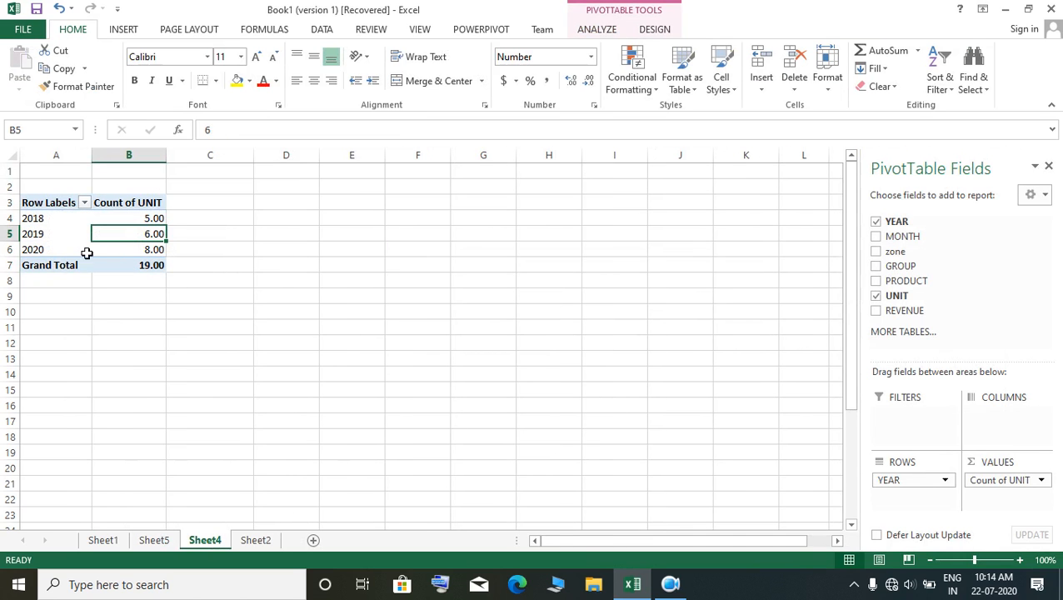
# Step: Extract the 2019 records to another new sheet and fit the YEAR column's width to its contents
pyautogui.doubleClick(122, 239)
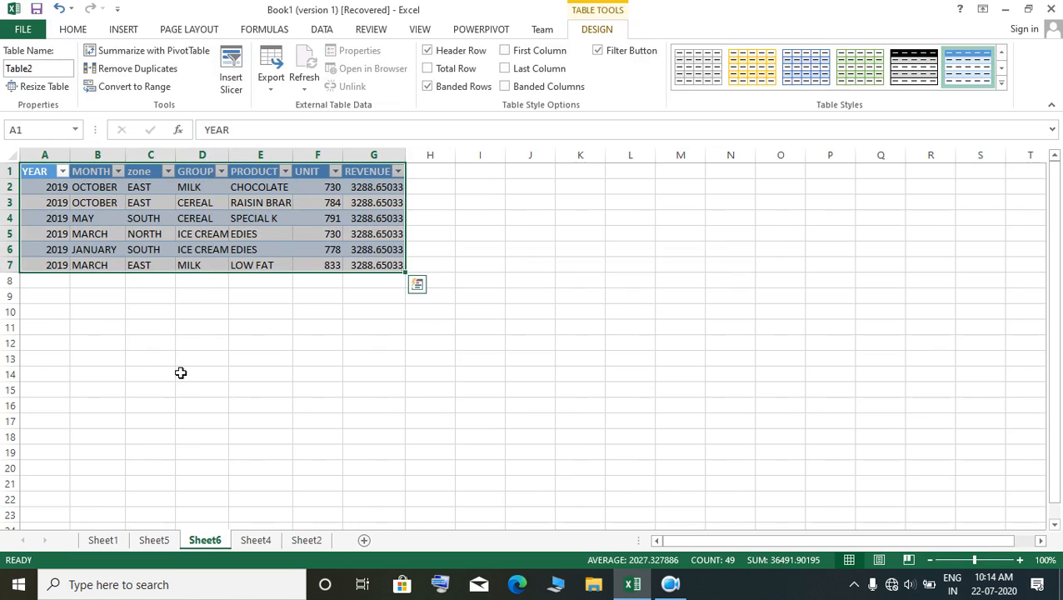
pyautogui.click(92, 341)
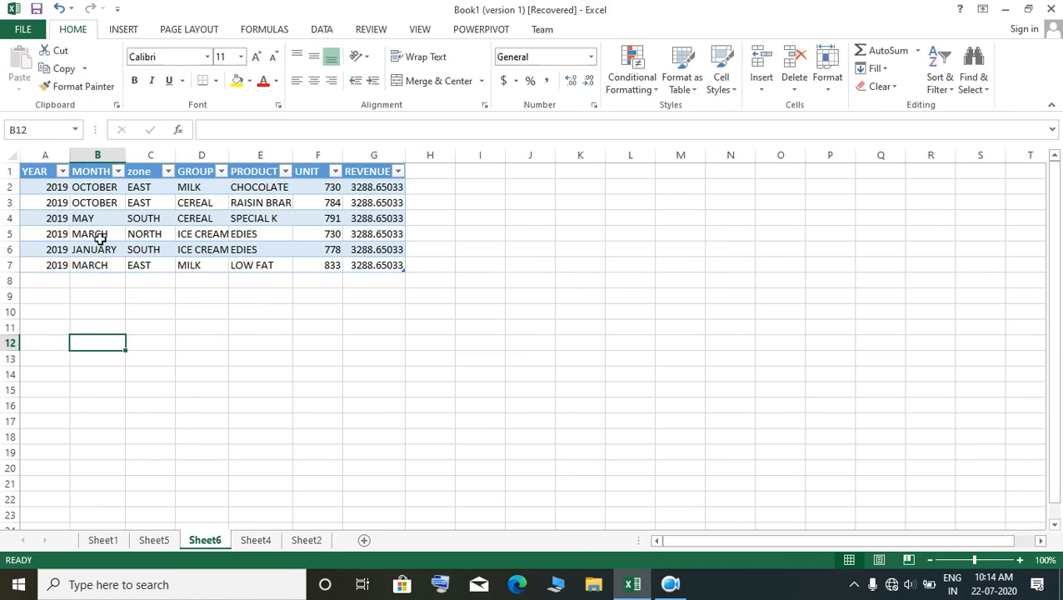
pyautogui.click(84, 164)
pyautogui.click(201, 374)
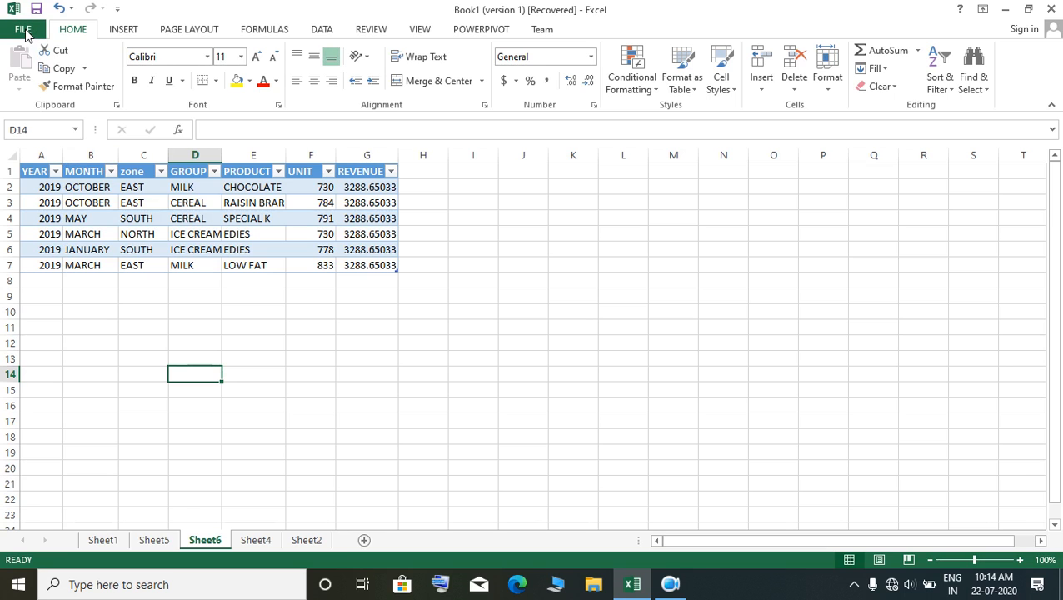
# Step: Preview the printout of the extracted 2019 records at a larger zoom, and return to the worksheet
pyautogui.click(23, 29)
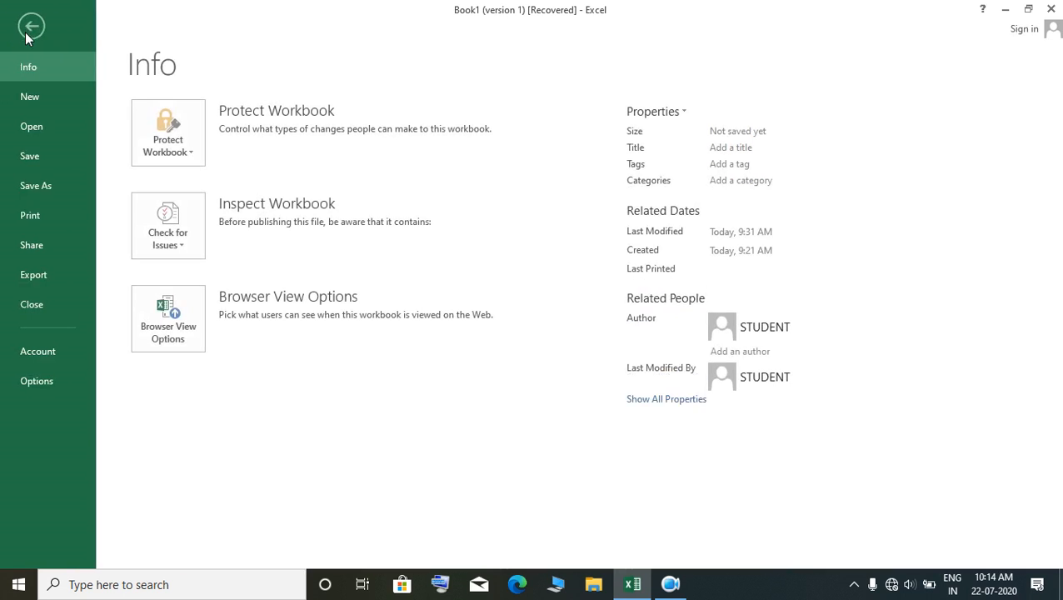
pyautogui.click(6, 215)
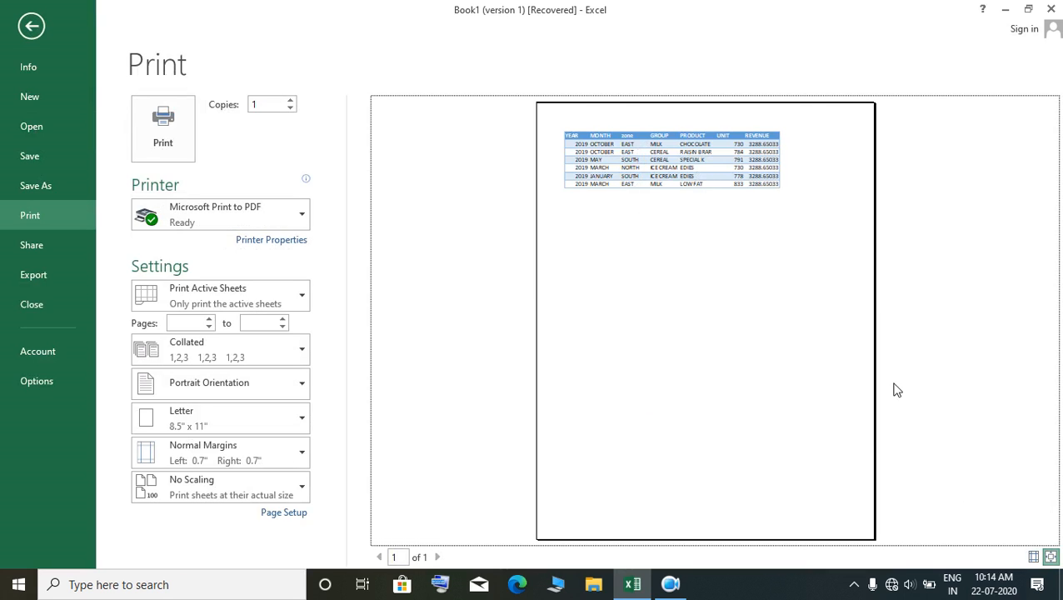
pyautogui.click(1051, 557)
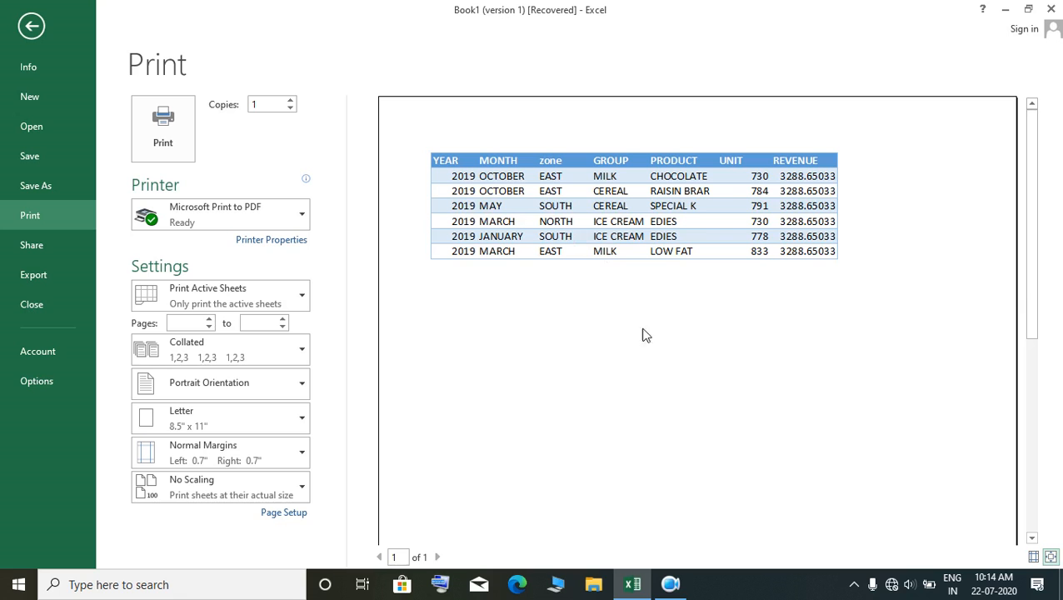
pyautogui.click(30, 27)
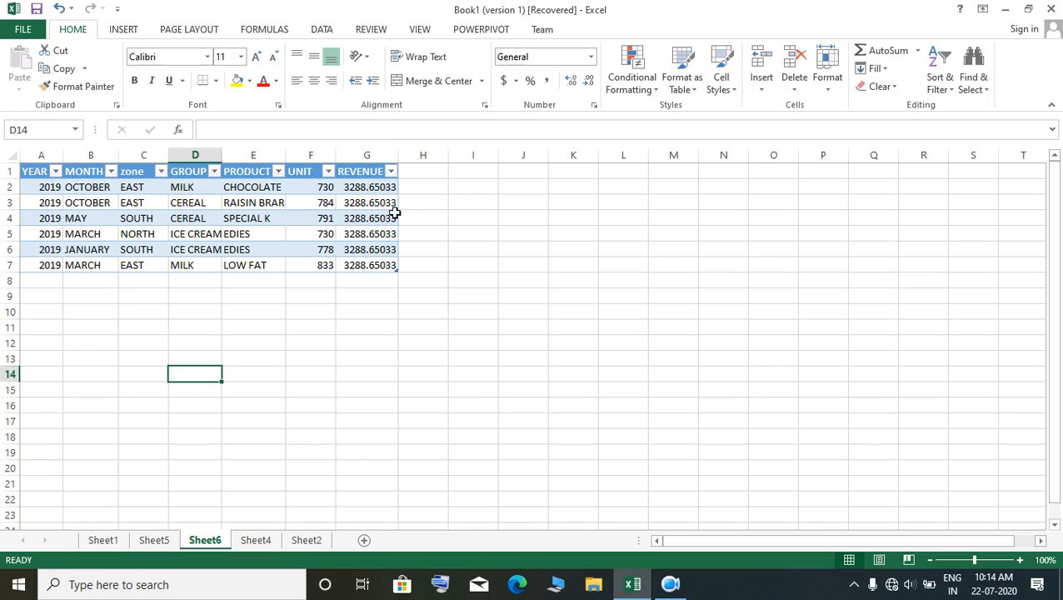
# Step: Delete the duplicate 2019 detail sheet, Sheet6
pyautogui.rightClick(200, 543)
pyautogui.click(254, 377)
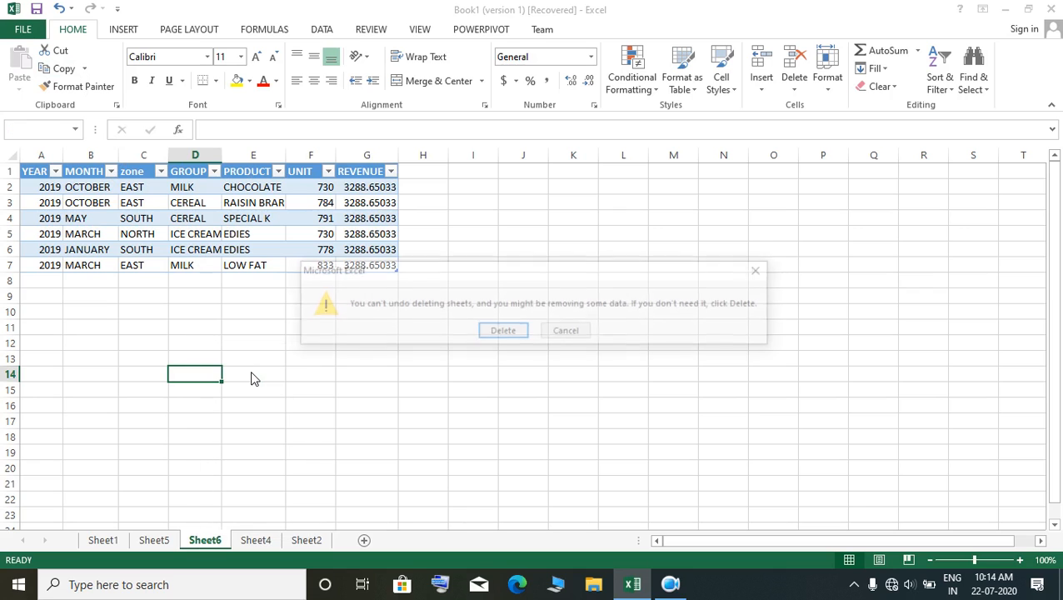
pyautogui.click(493, 331)
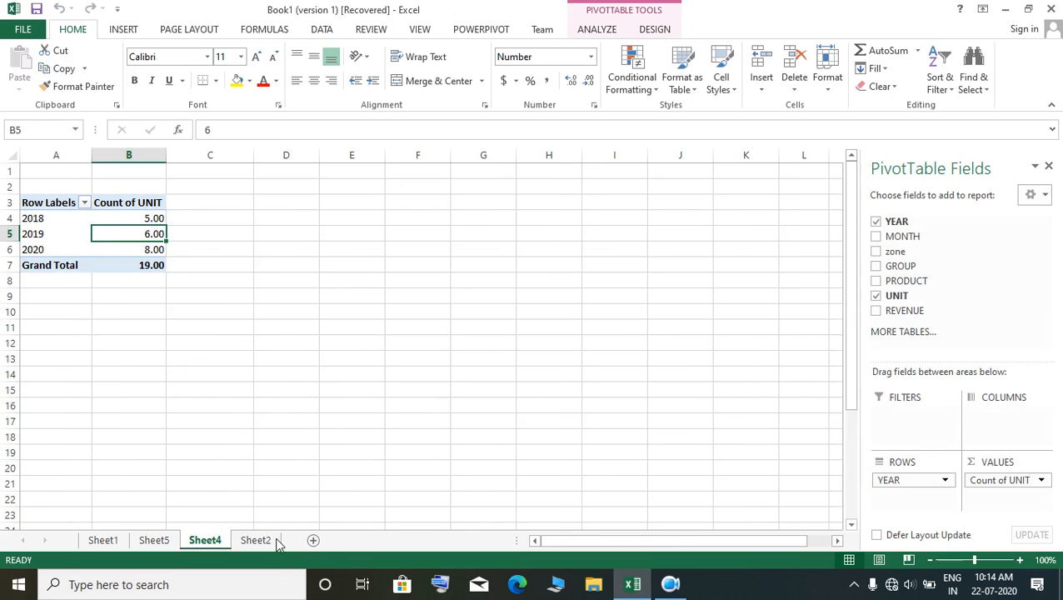
# Step: Add REVENUE to the PivotTable as a second value beside the unit count
pyautogui.click(210, 342)
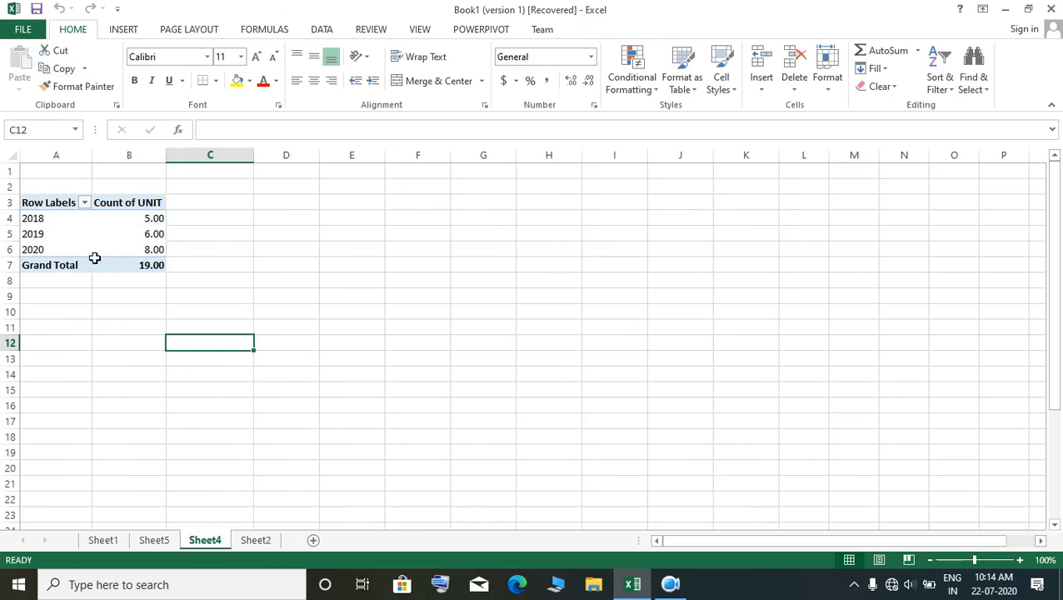
pyautogui.click(146, 218)
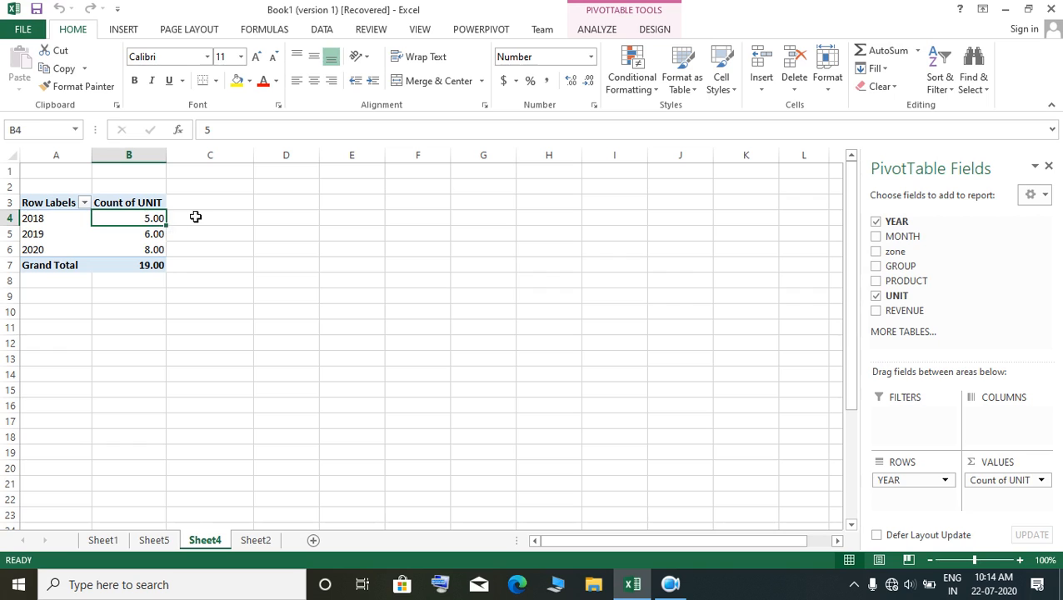
pyautogui.click(877, 310)
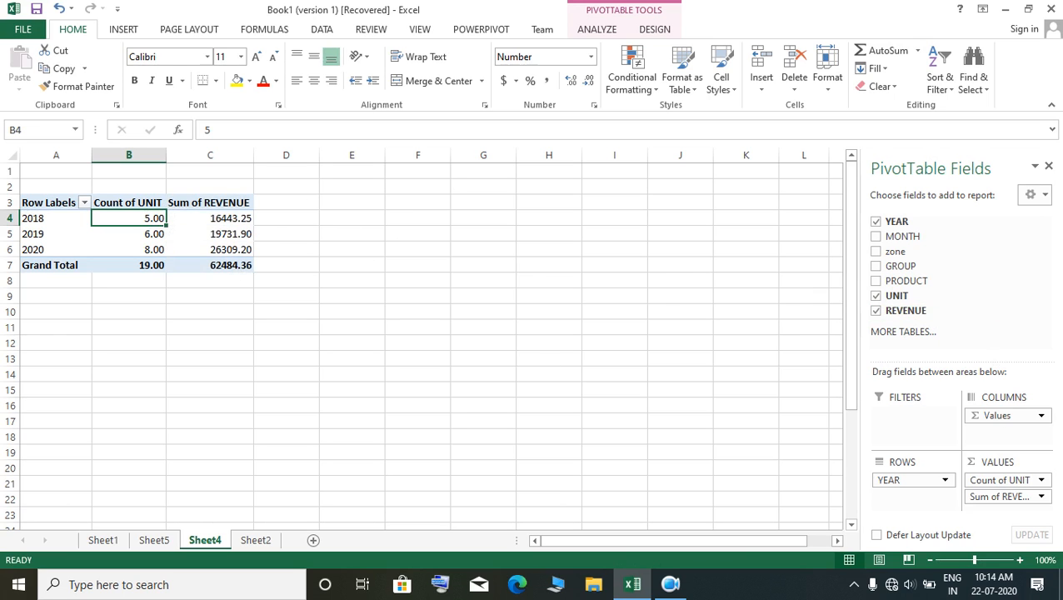
# Step: Extract the records behind the 2018 revenue total to a new sheet and fit the MONTH column's width to its contents
pyautogui.click(48, 230)
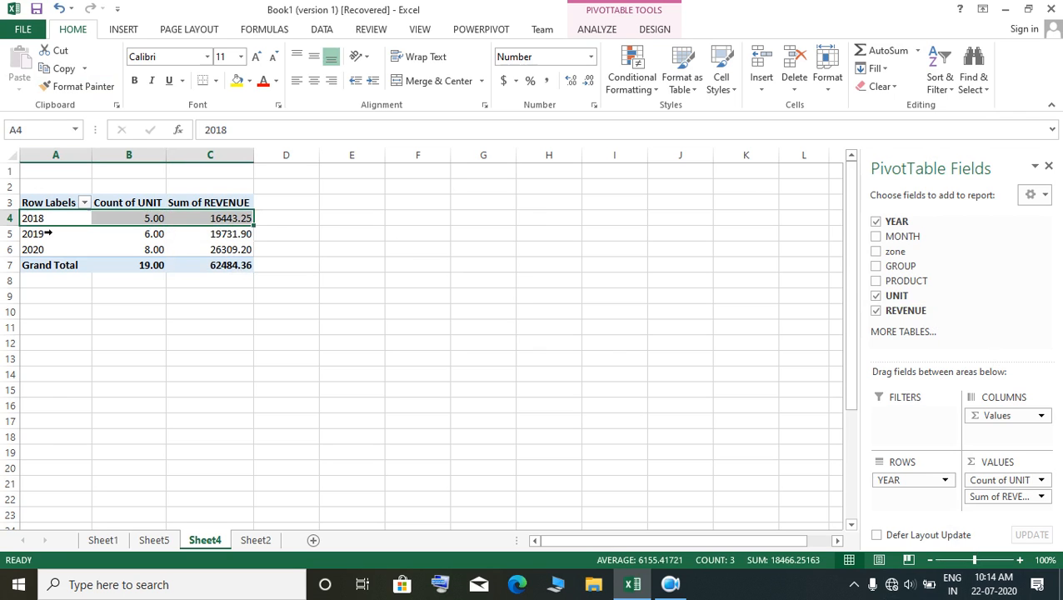
pyautogui.doubleClick(193, 222)
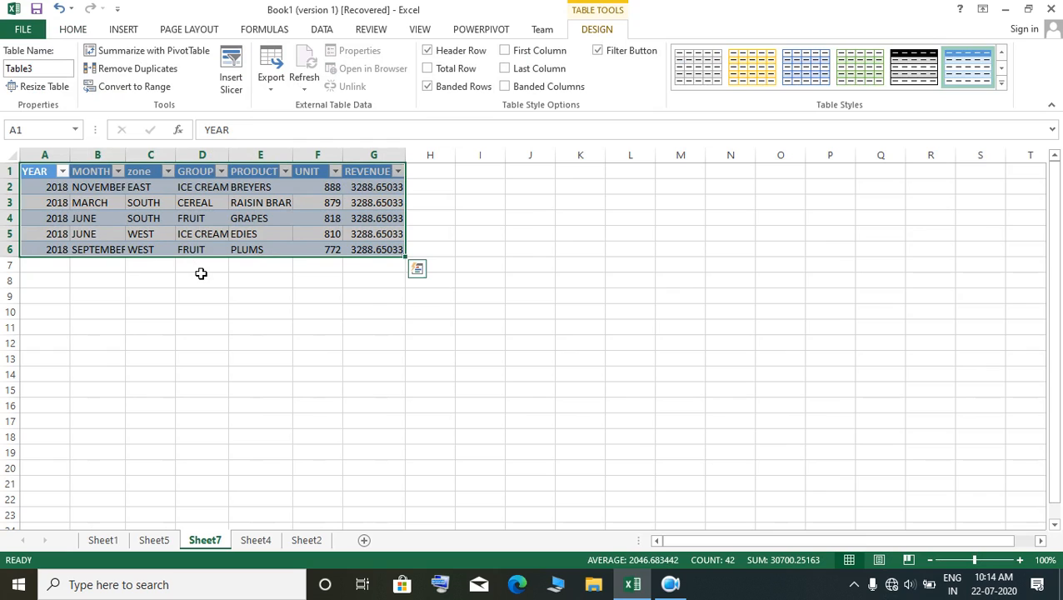
pyautogui.doubleClick(125, 155)
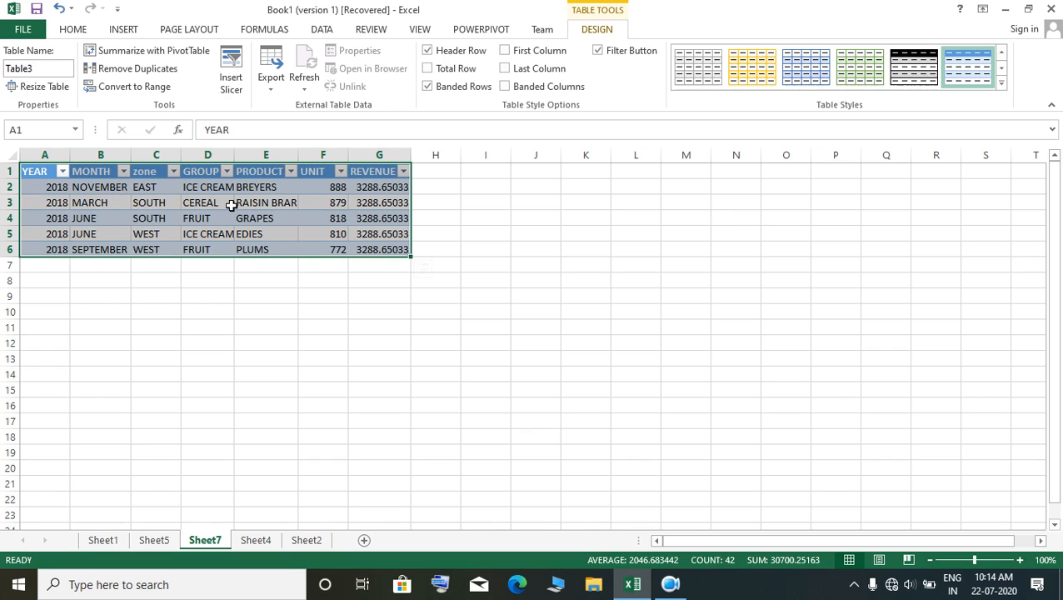
# Step: Fit the GROUP column's width to its contents on the 2018 detail sheet, Sheet7, and delete that sheet
pyautogui.doubleClick(234, 155)
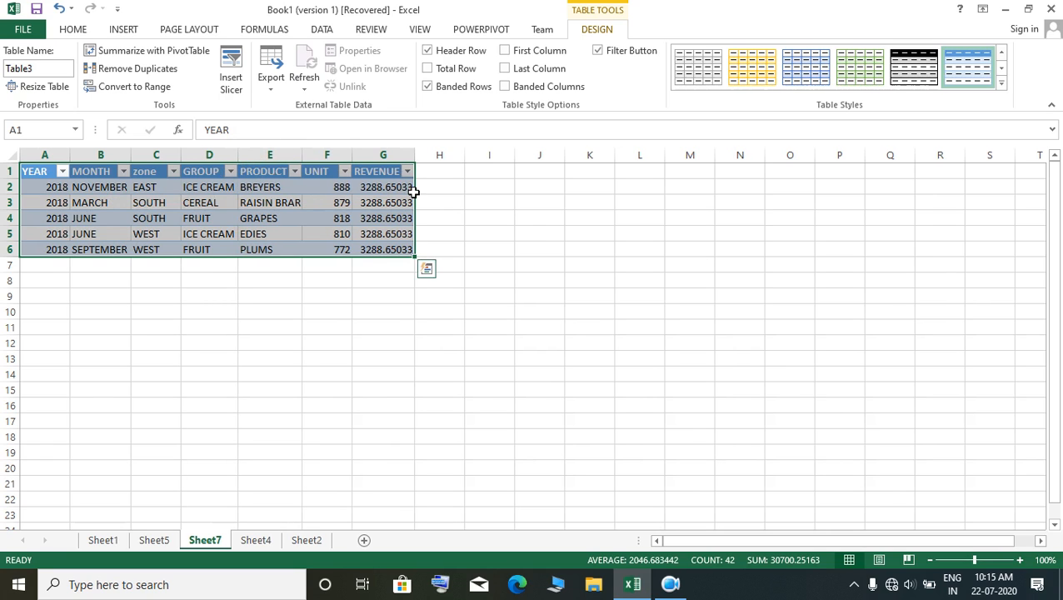
pyautogui.click(256, 541)
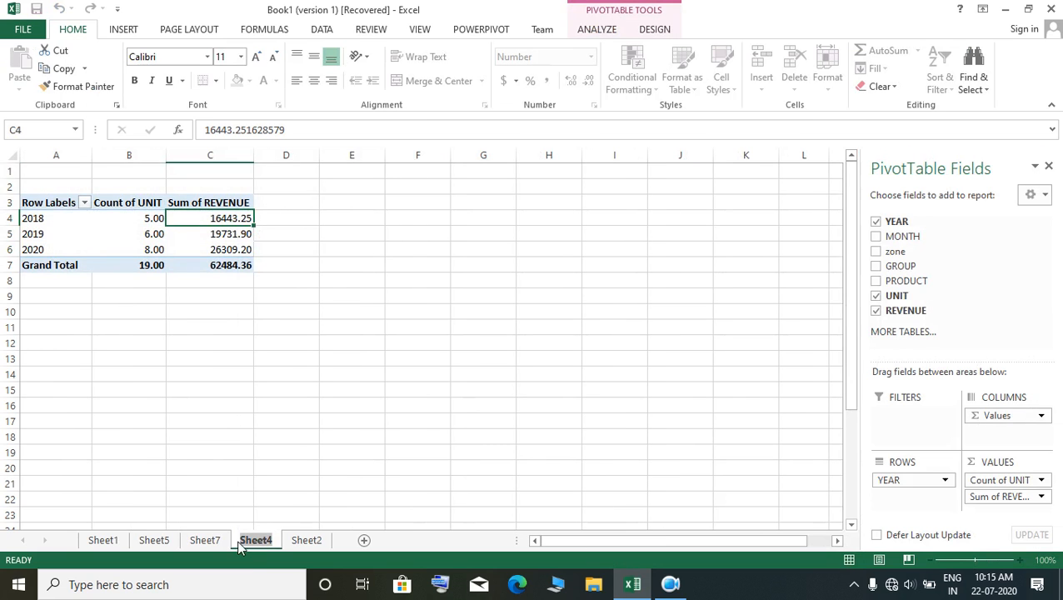
pyautogui.click(215, 539)
pyautogui.rightClick(215, 539)
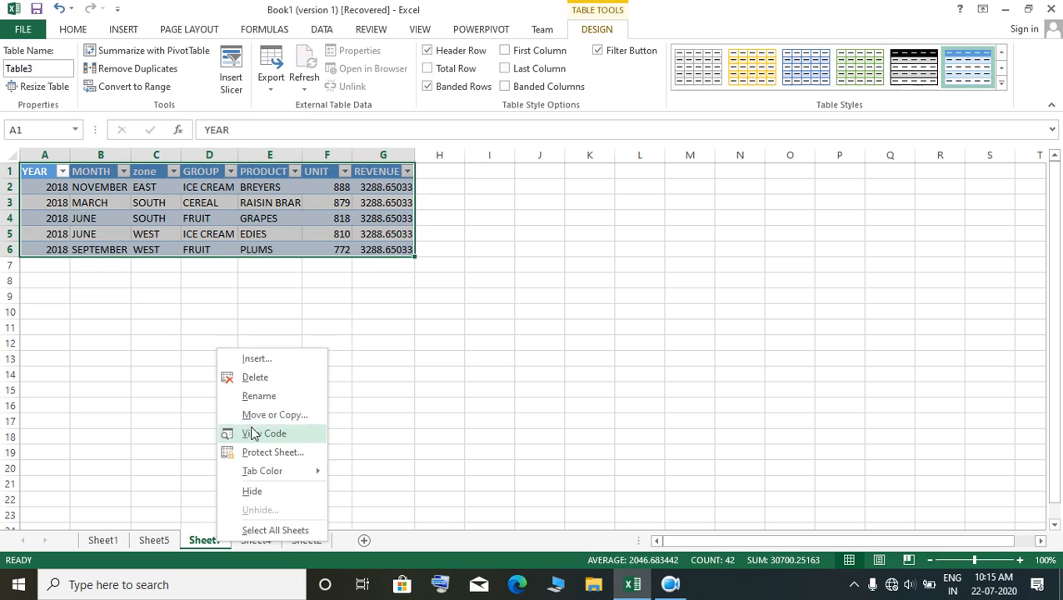
pyautogui.click(268, 379)
pyautogui.click(515, 331)
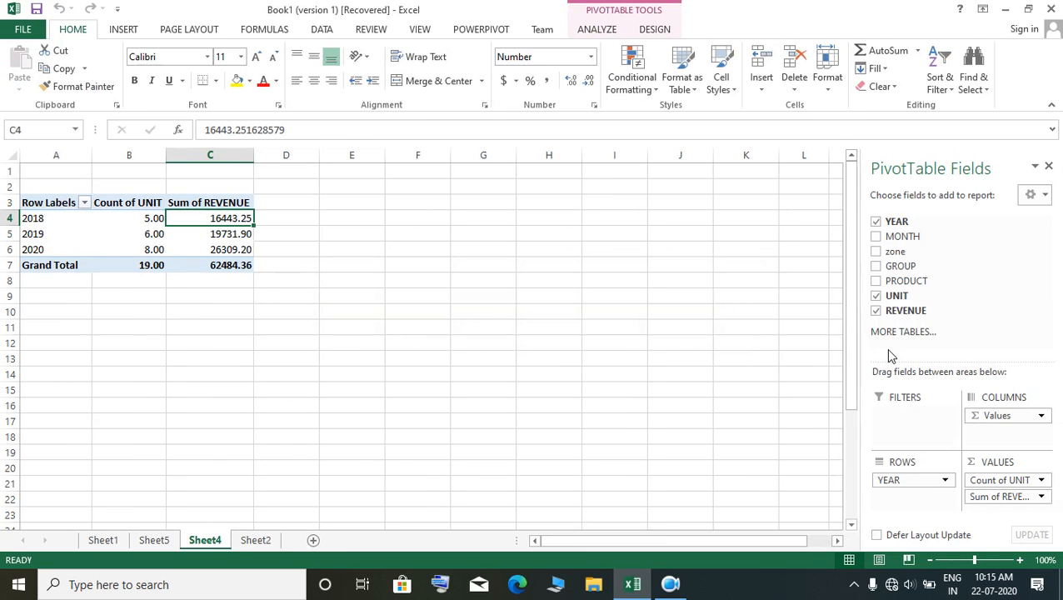
# Step: Clear the PivotTable on Sheet4 by removing the REVENUE, YEAR and UNIT fields
pyautogui.click(885, 312)
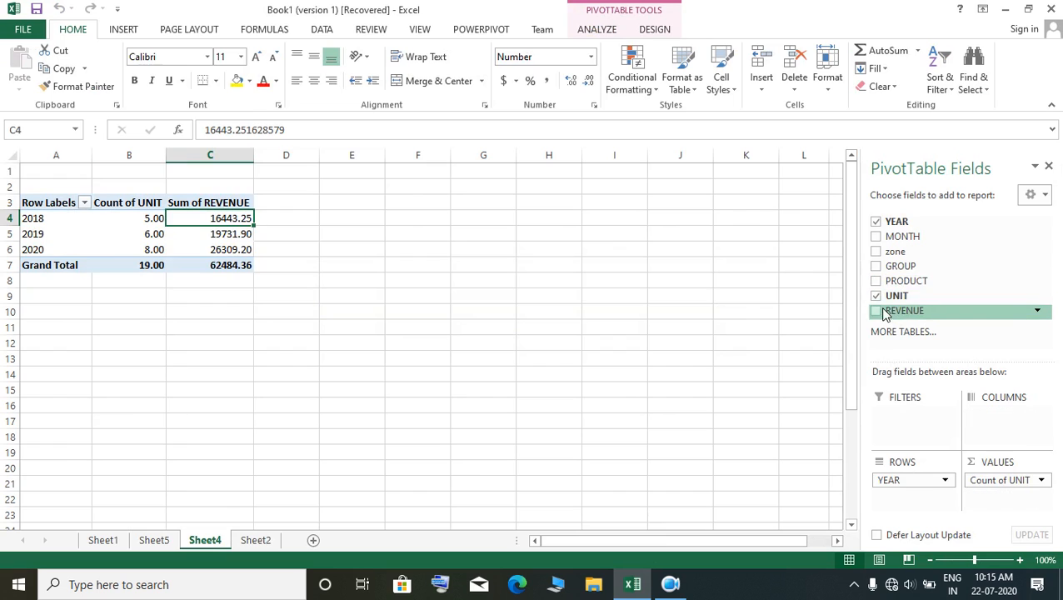
pyautogui.click(877, 223)
pyautogui.click(876, 222)
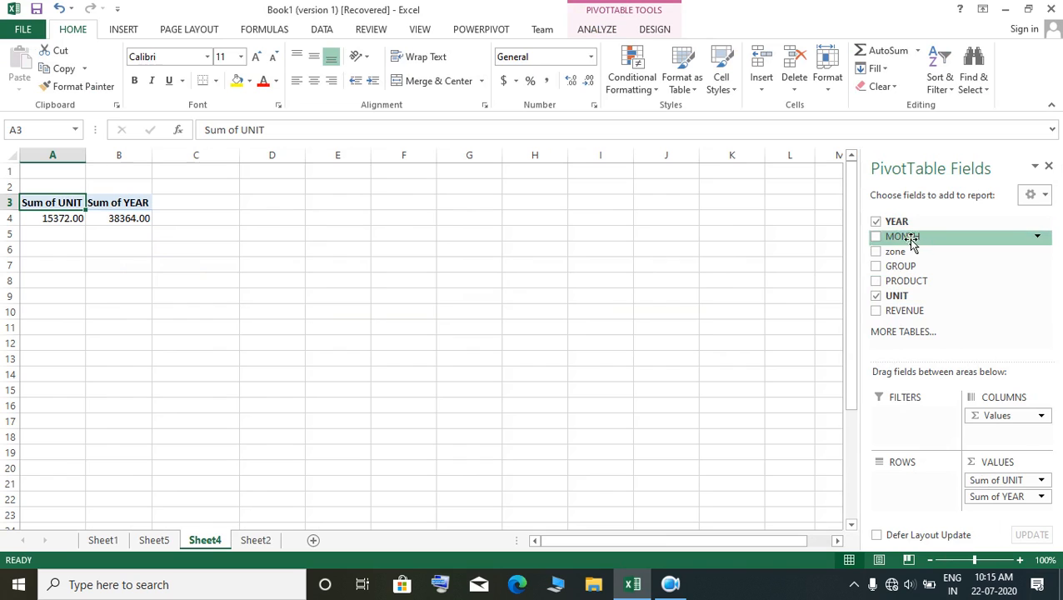
pyautogui.click(885, 224)
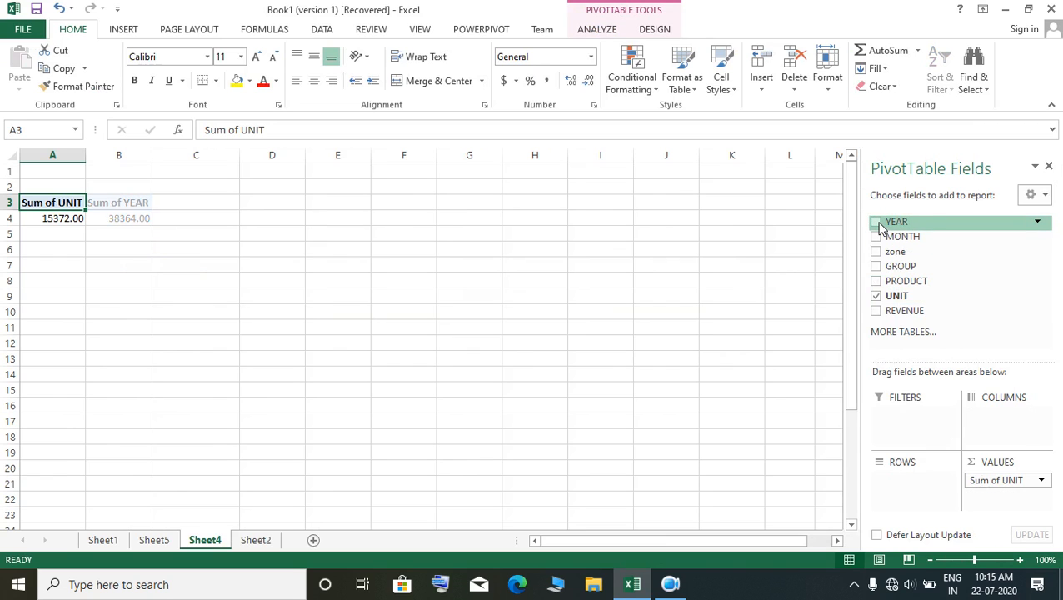
pyautogui.click(1041, 480)
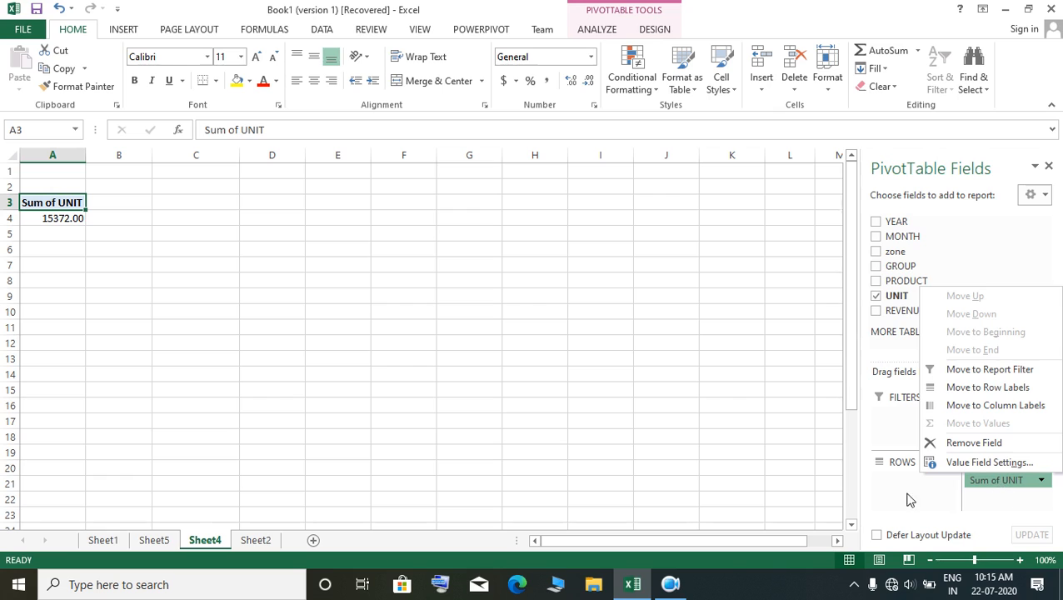
pyautogui.click(875, 295)
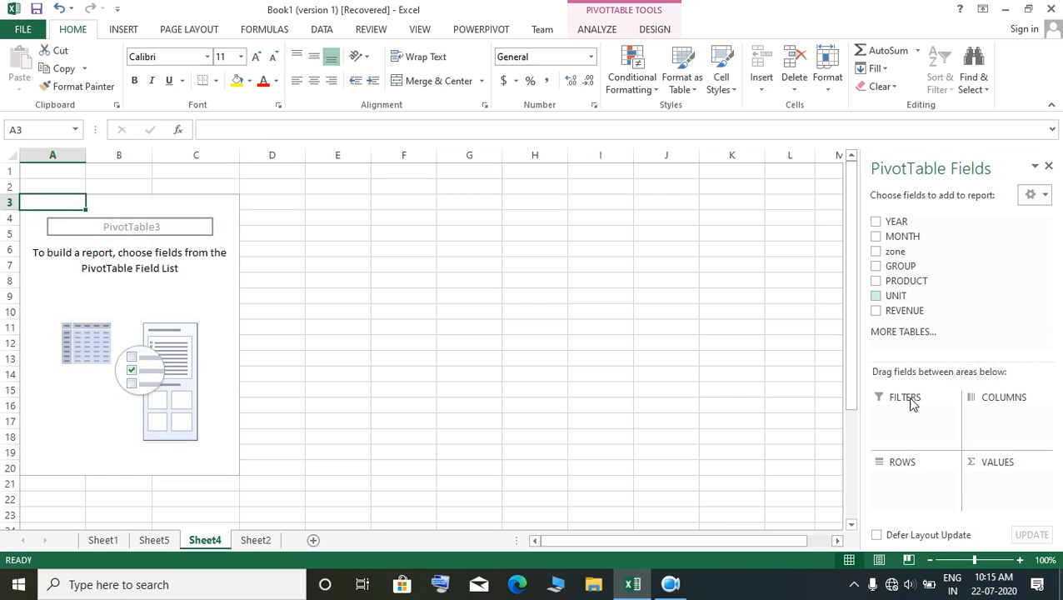
# Step: Add MONTH to the empty PivotTable as a report filter
pyautogui.click(877, 236)
pyautogui.click(876, 236)
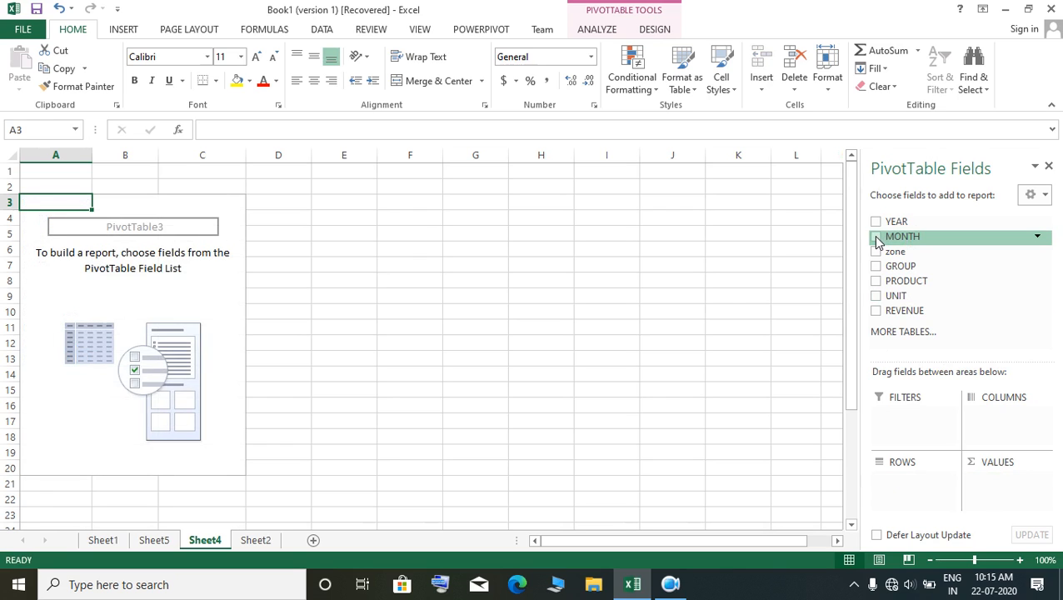
pyautogui.click(877, 236)
pyautogui.moveTo(923, 488); pyautogui.dragTo(918, 428)
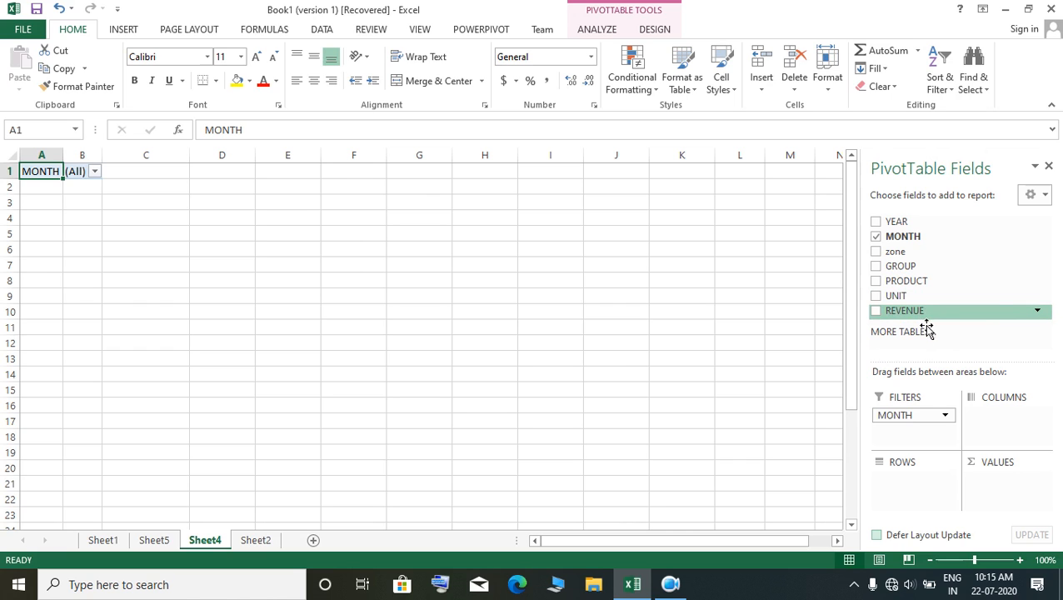
# Step: Add UNIT and REVENUE to the PivotTable as column labels
pyautogui.click(876, 296)
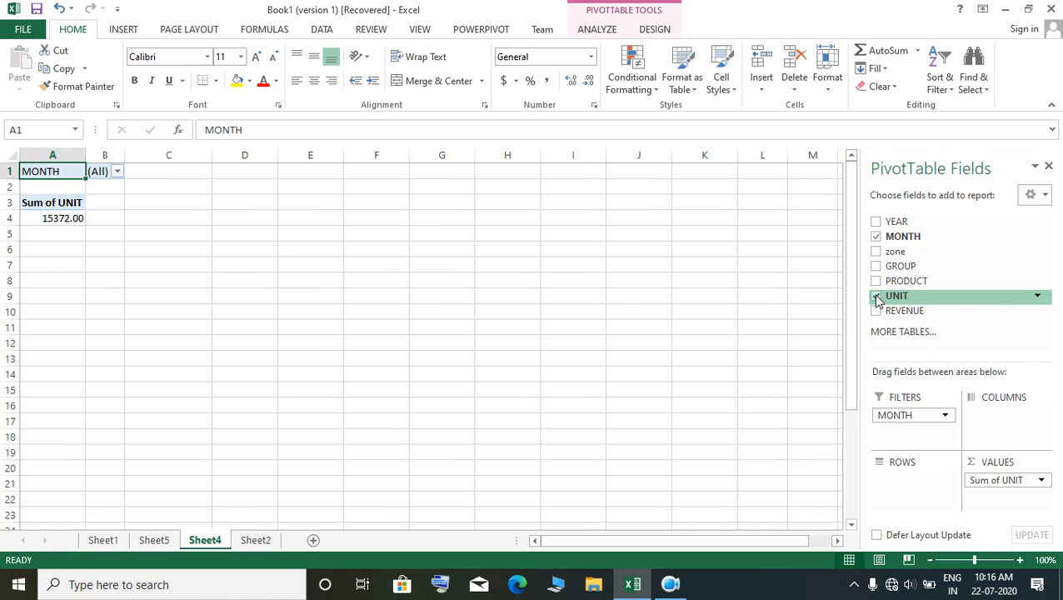
pyautogui.moveTo(1004, 481); pyautogui.dragTo(1001, 417)
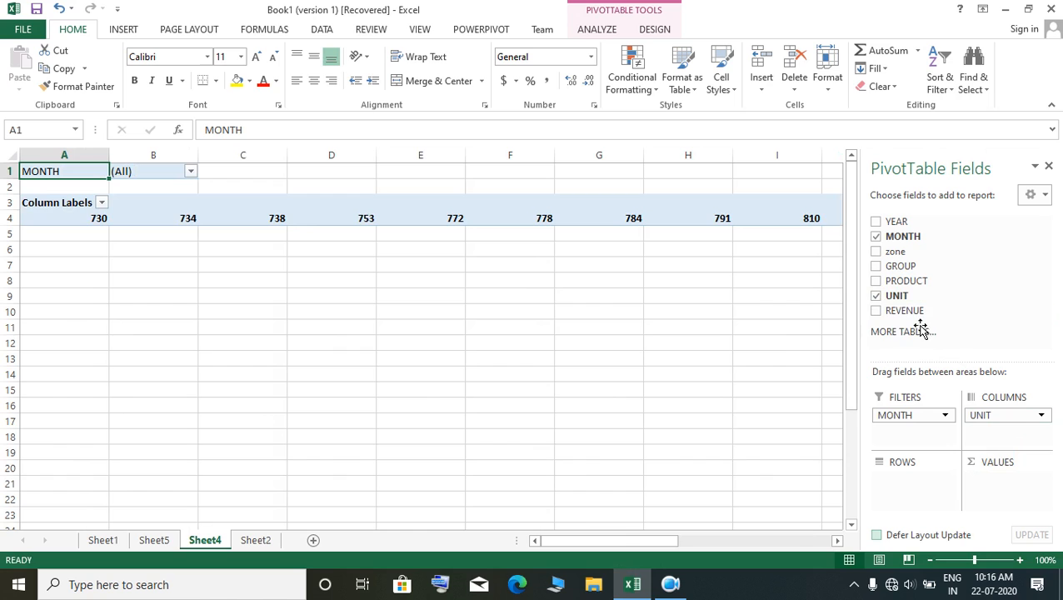
pyautogui.click(876, 311)
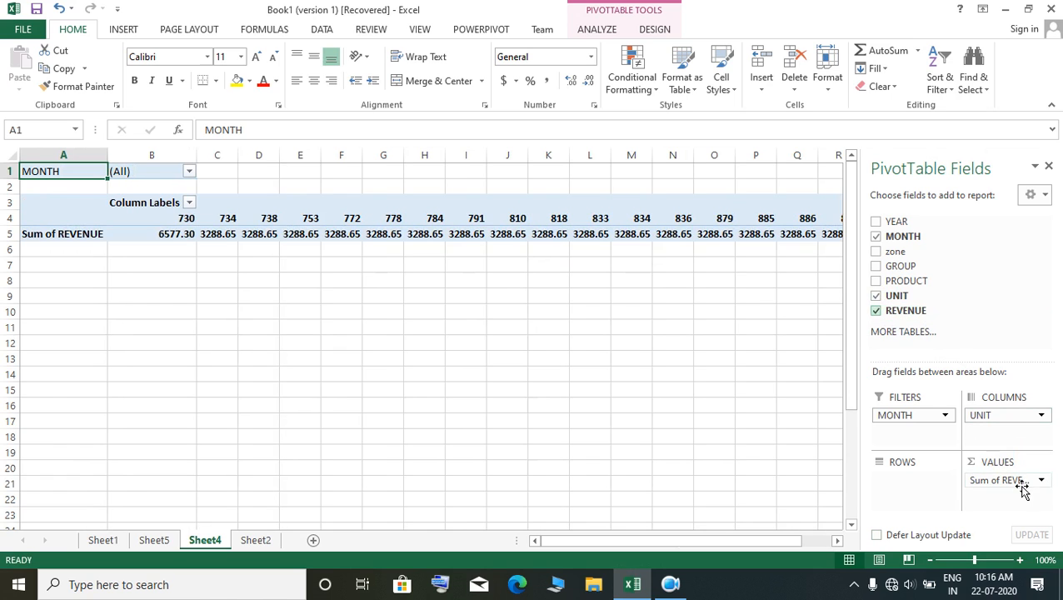
pyautogui.moveTo(1020, 482); pyautogui.dragTo(1012, 440)
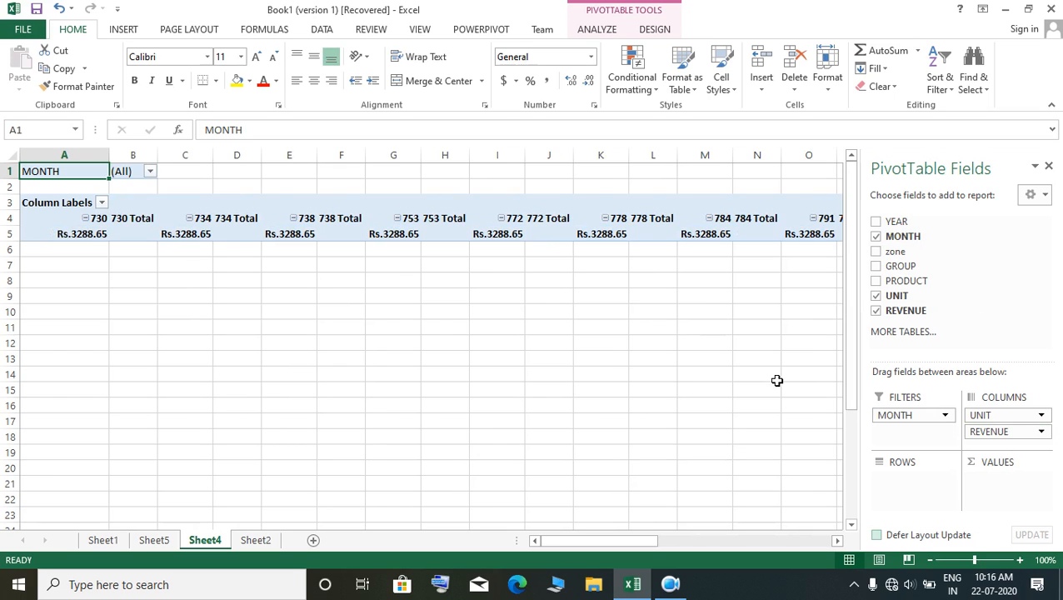
# Step: Remove UNIT and REVENUE from the PivotTable, keeping only the MONTH filter
pyautogui.doubleClick(876, 297)
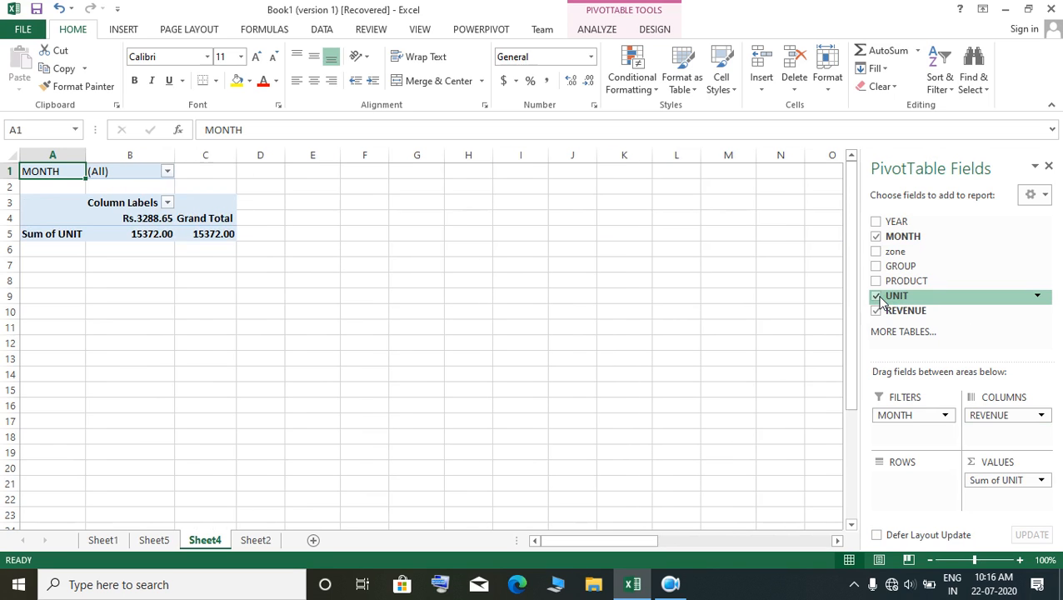
pyautogui.click(876, 296)
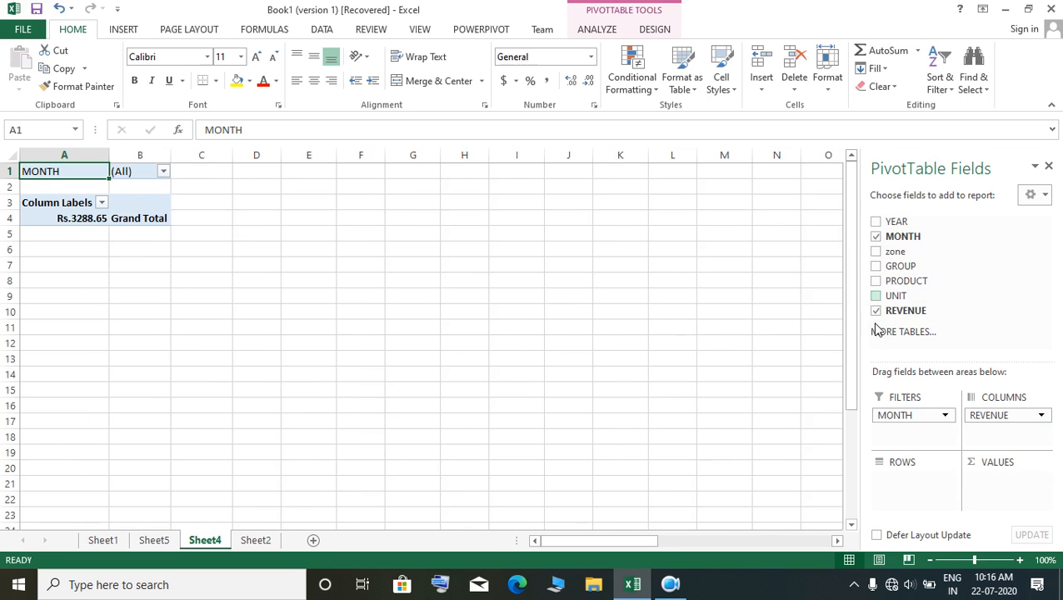
pyautogui.click(876, 311)
pyautogui.click(876, 311)
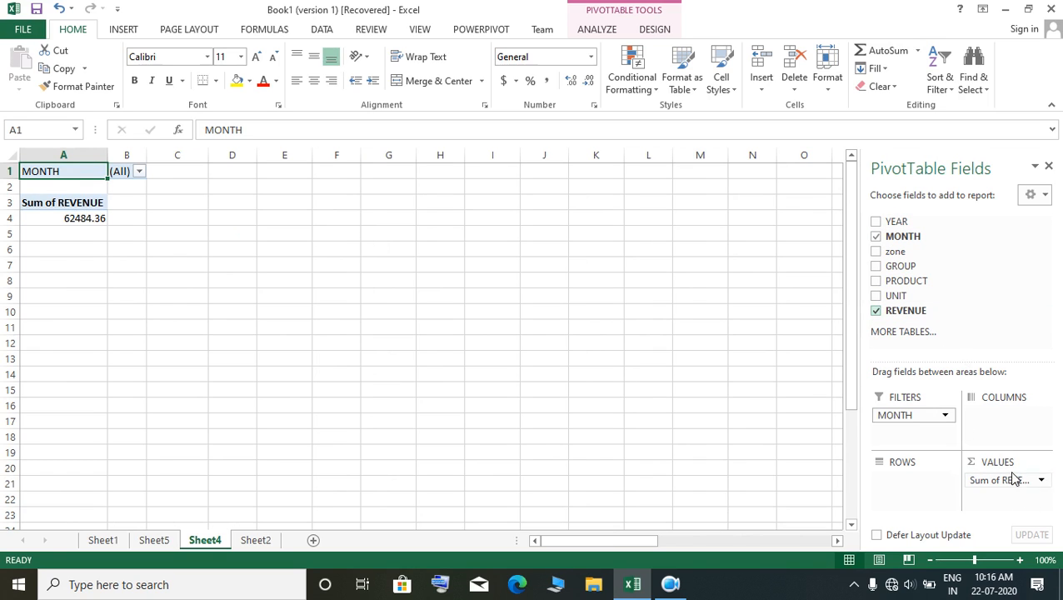
pyautogui.click(875, 312)
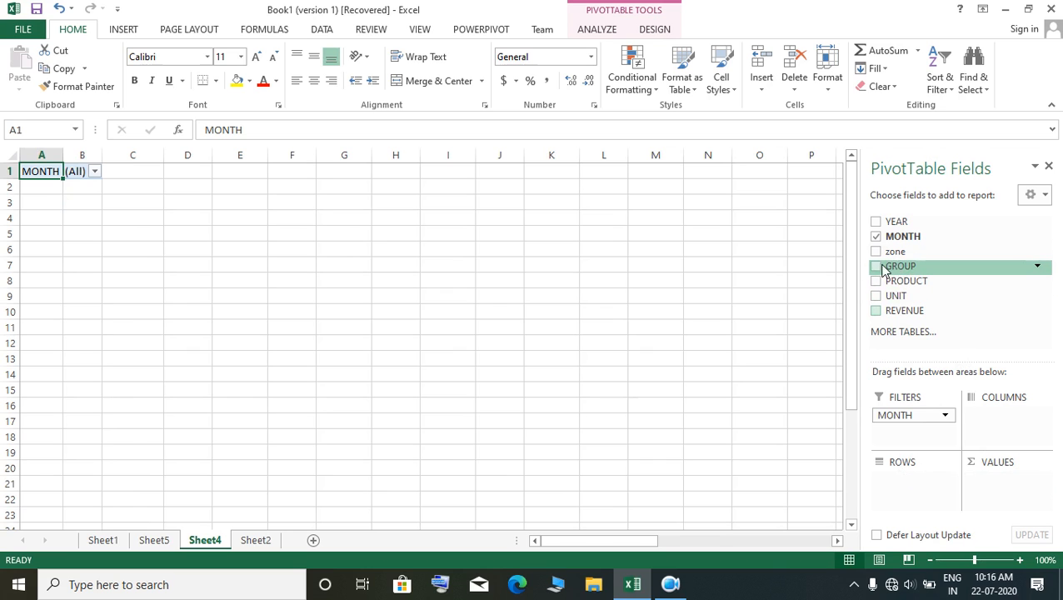
# Step: Try GROUP and PRODUCT as row labels in the PivotTable, and remove both fields again
pyautogui.click(875, 266)
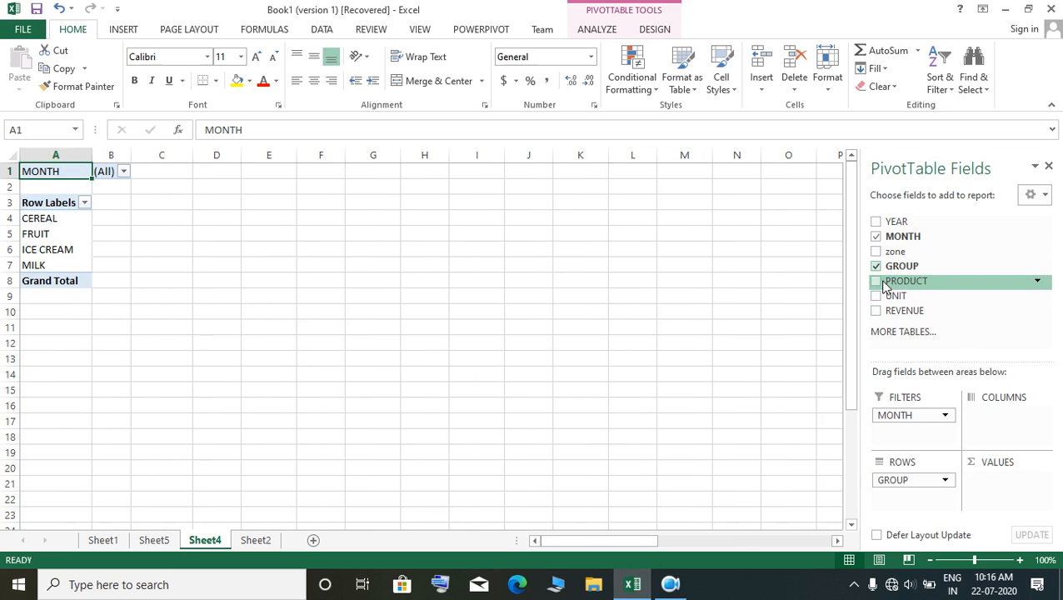
pyautogui.click(878, 282)
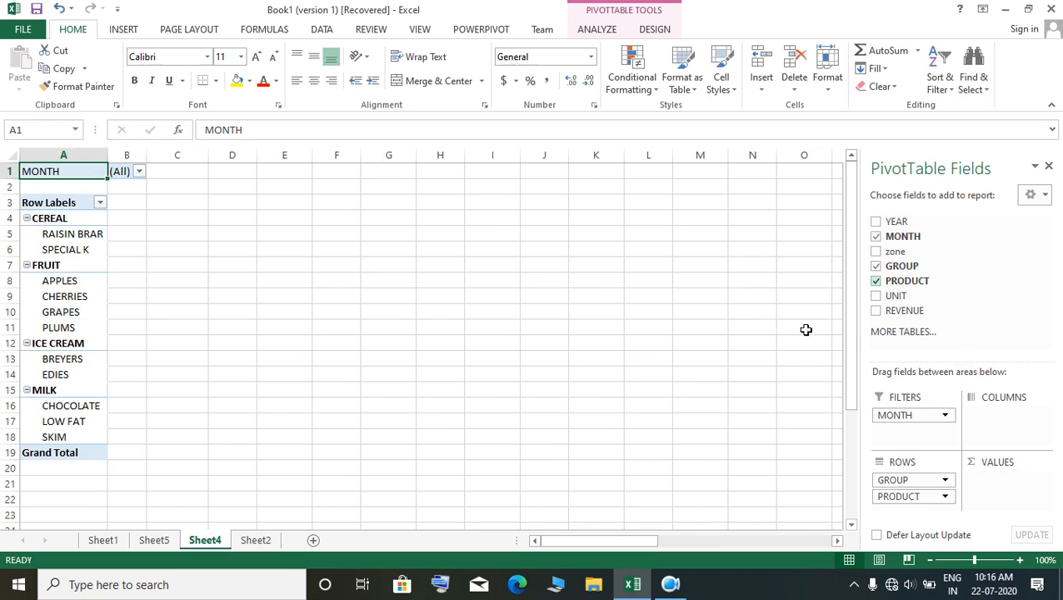
pyautogui.click(878, 282)
pyautogui.click(877, 281)
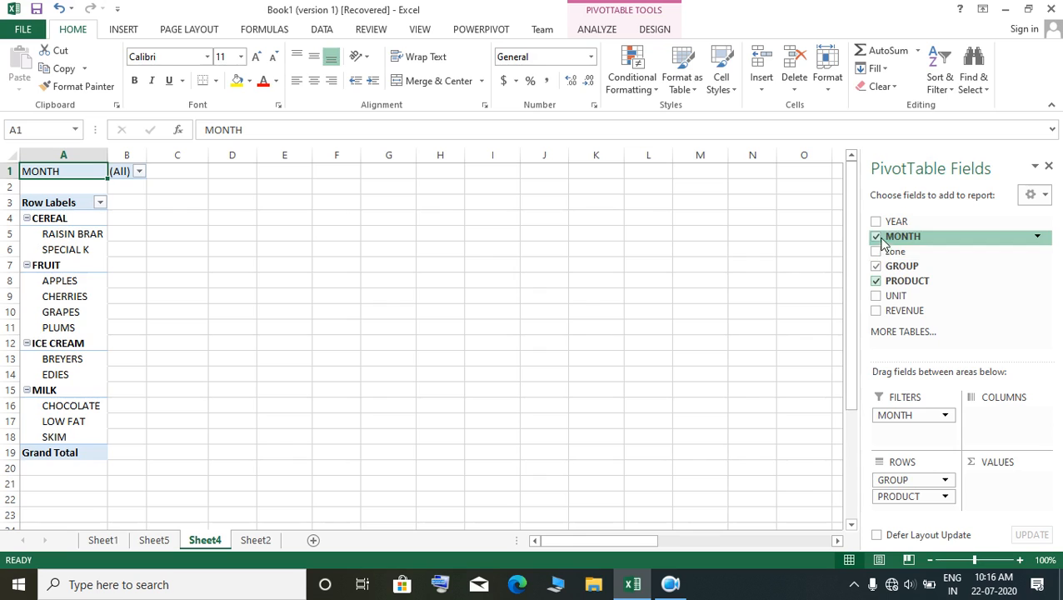
pyautogui.click(874, 266)
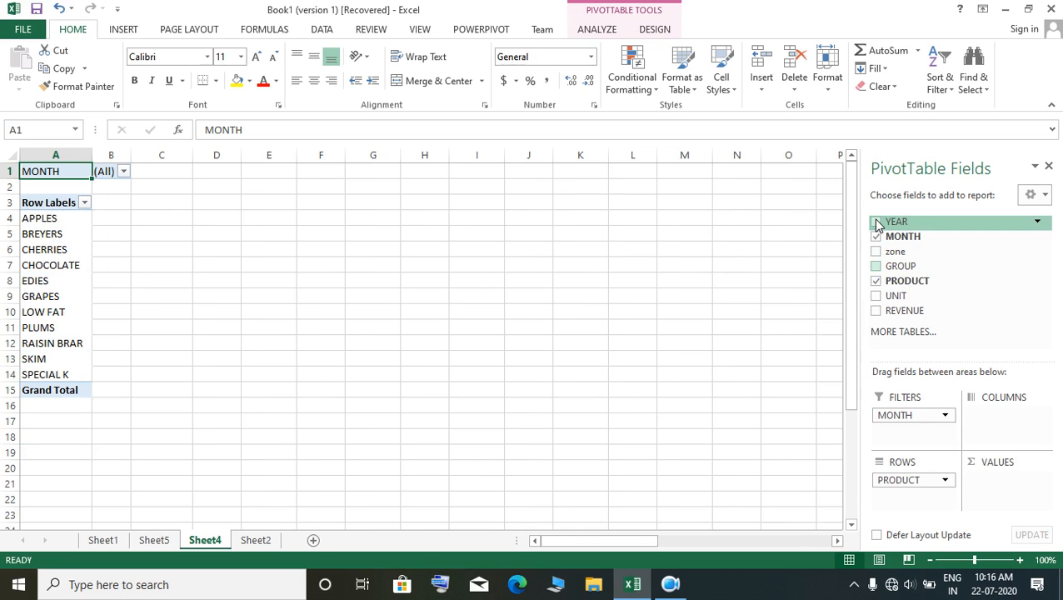
pyautogui.click(876, 281)
# Step: Arrange the PivotTable with YEAR, GROUP and PRODUCT as nested row labels and the sums of UNIT and REVENUE as values
pyautogui.click(876, 222)
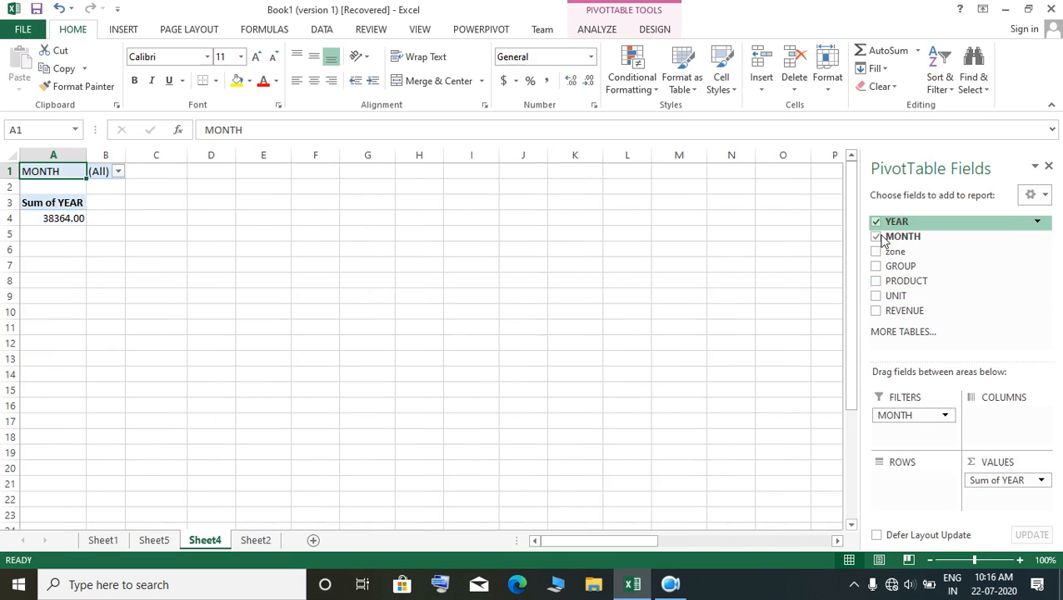
pyautogui.moveTo(1025, 490); pyautogui.dragTo(911, 485)
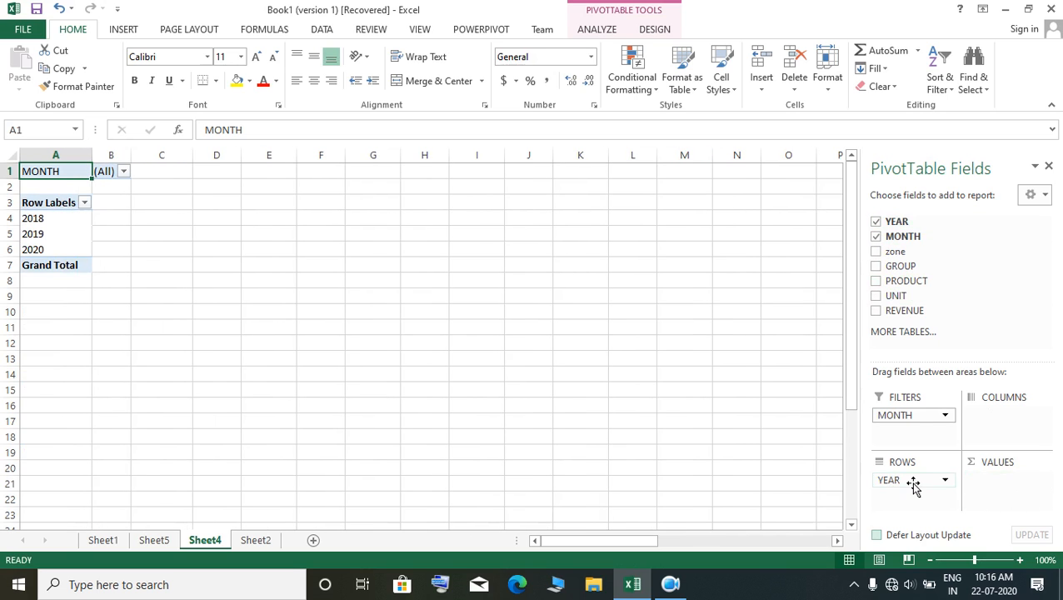
pyautogui.click(876, 267)
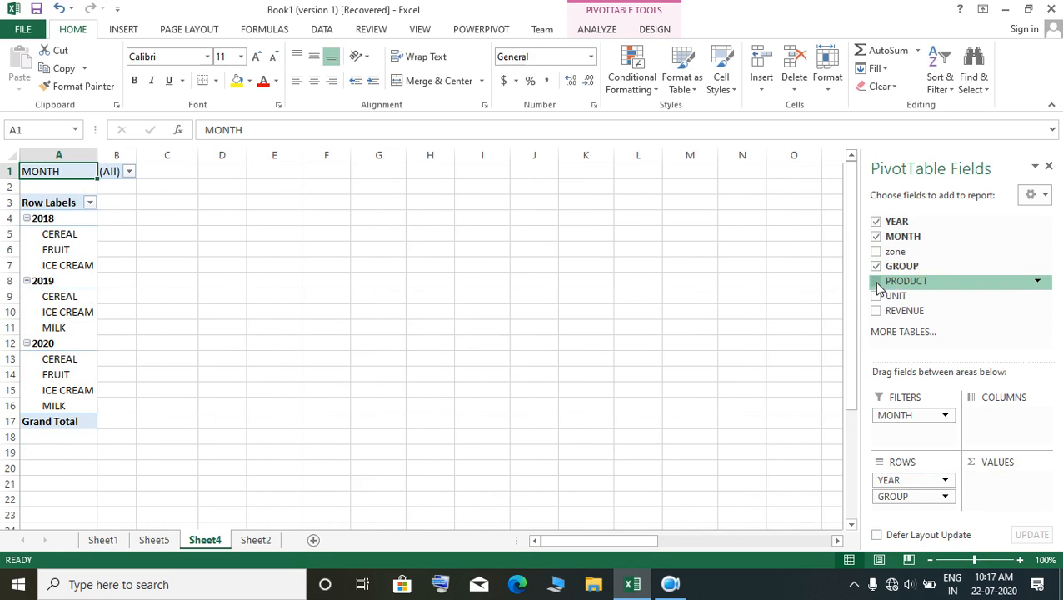
pyautogui.click(876, 283)
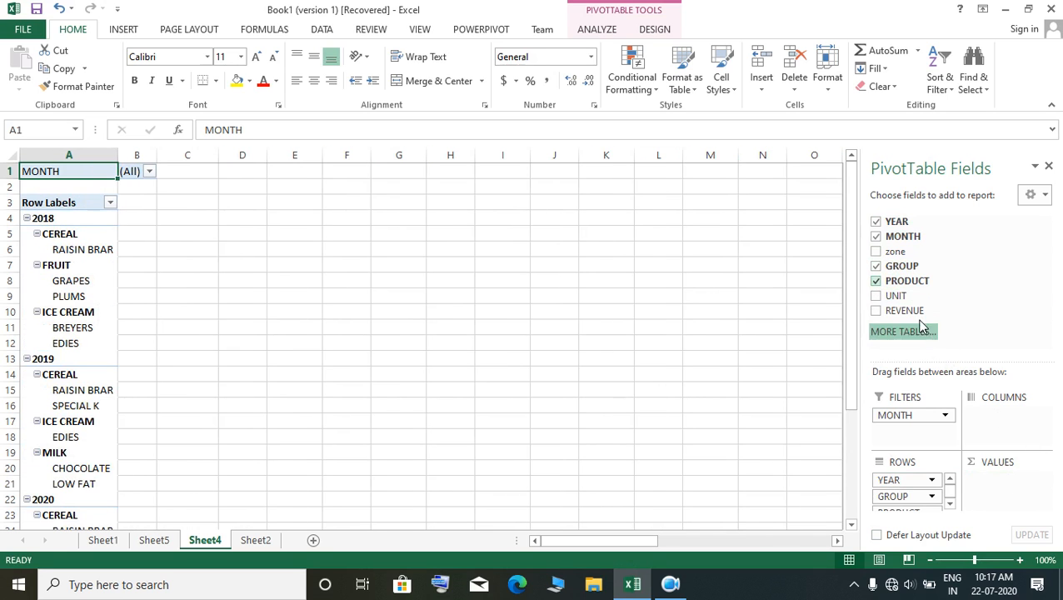
pyautogui.click(876, 297)
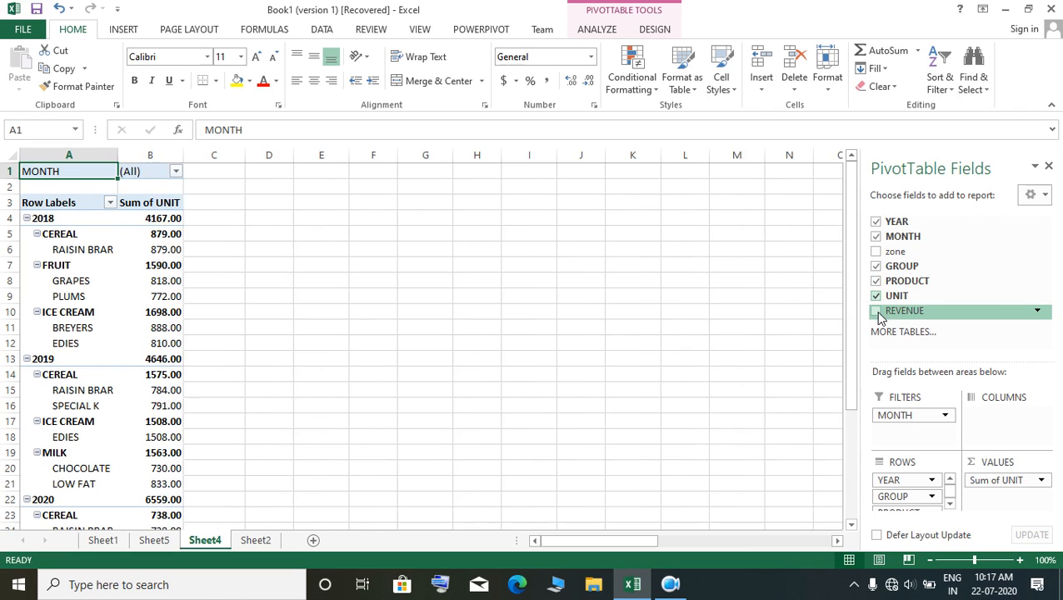
pyautogui.click(876, 311)
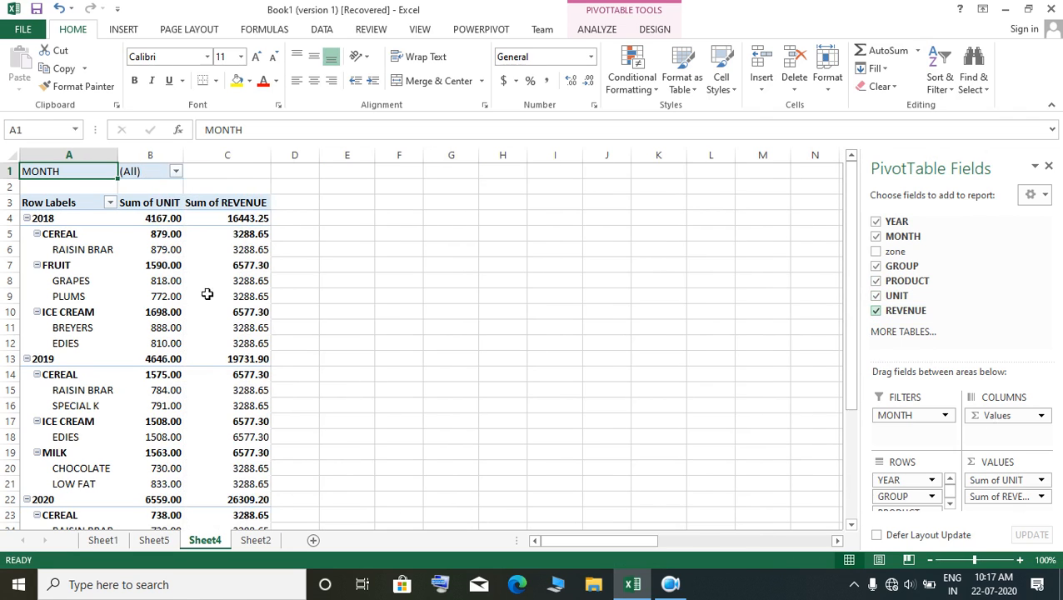
# Step: Filter the PivotTable report by MONTH to show only JANUARY
pyautogui.click(174, 172)
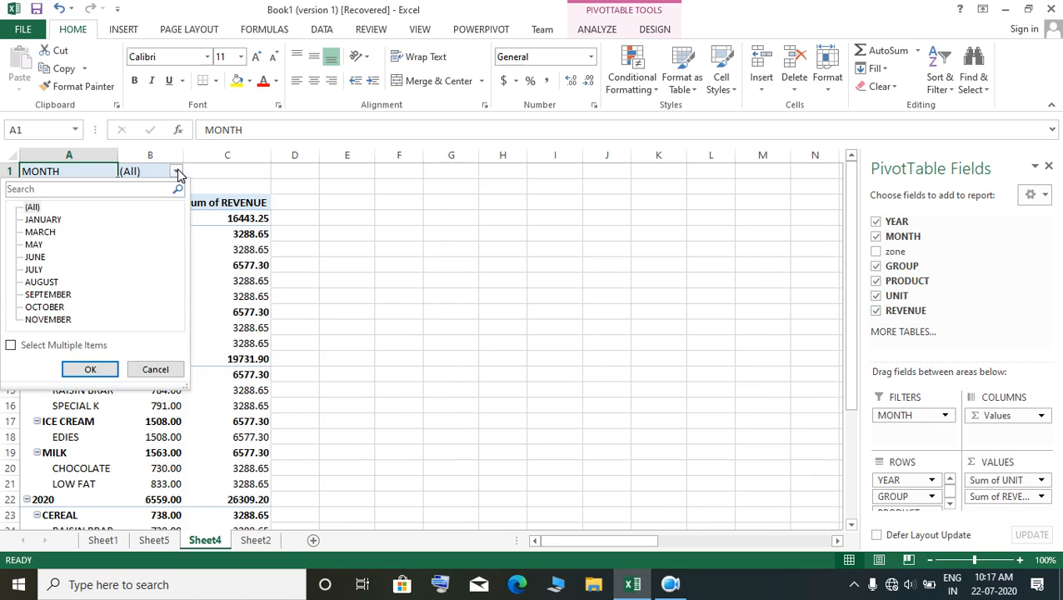
pyautogui.click(46, 220)
pyautogui.click(88, 369)
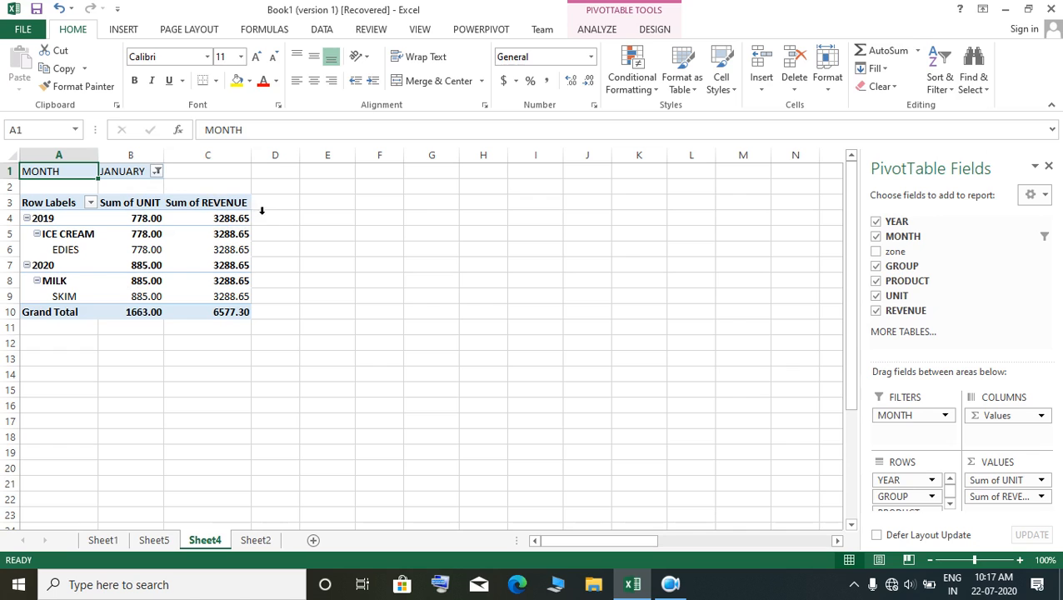
# Step: Insert a Clustered Column PivotChart based on the January PivotTable
pyautogui.click(123, 29)
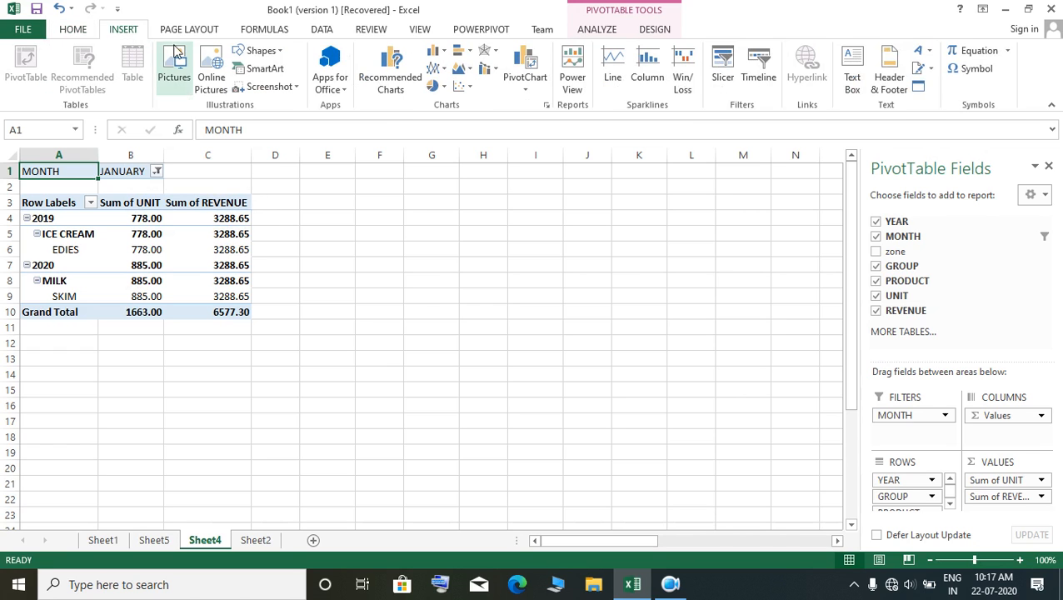
pyautogui.click(602, 32)
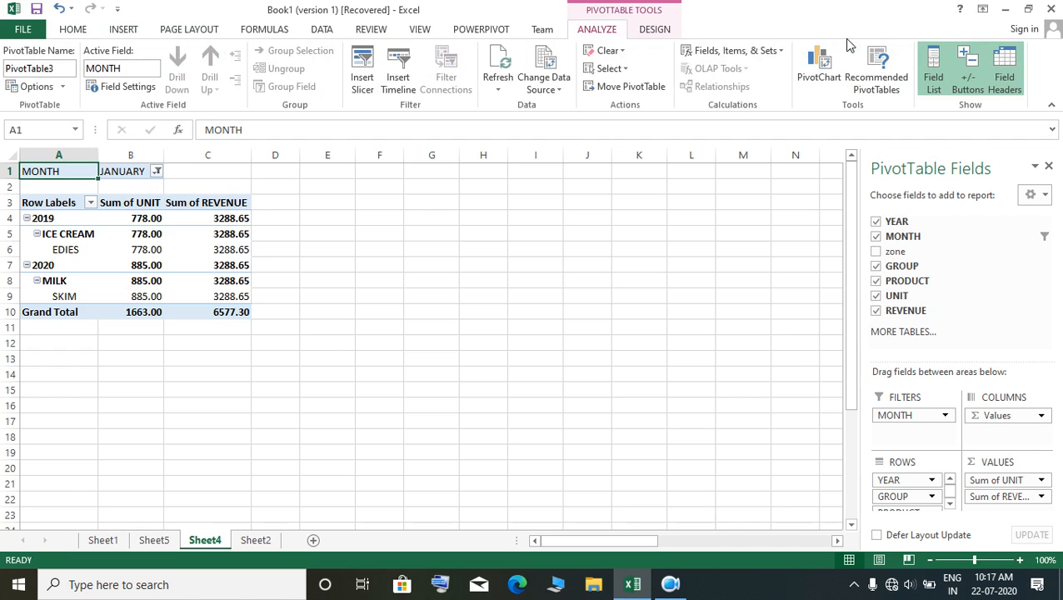
pyautogui.click(805, 73)
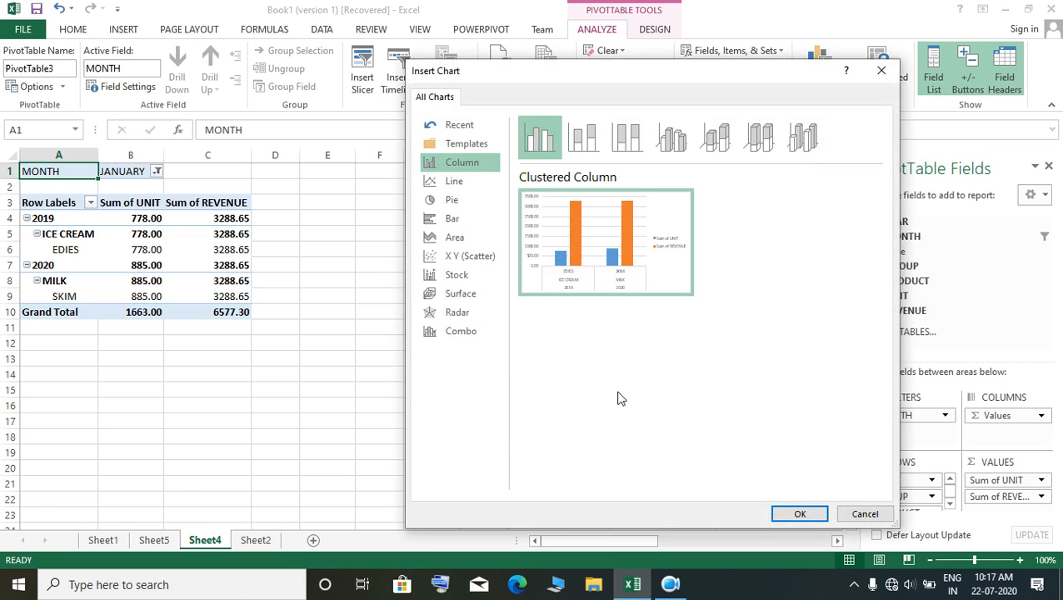
pyautogui.click(808, 514)
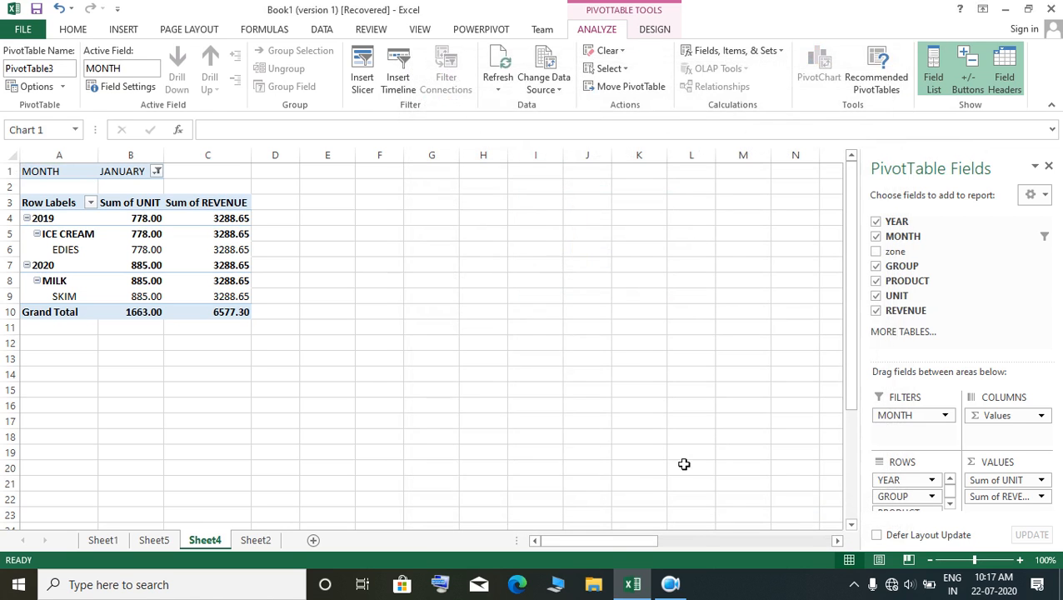
# Step: Move the PivotChart clear of the PivotTable, placing it over the empty cells from column F to column M
pyautogui.moveTo(492, 249); pyautogui.dragTo(636, 157)
pyautogui.moveTo(600, 246); pyautogui.dragTo(738, 184)
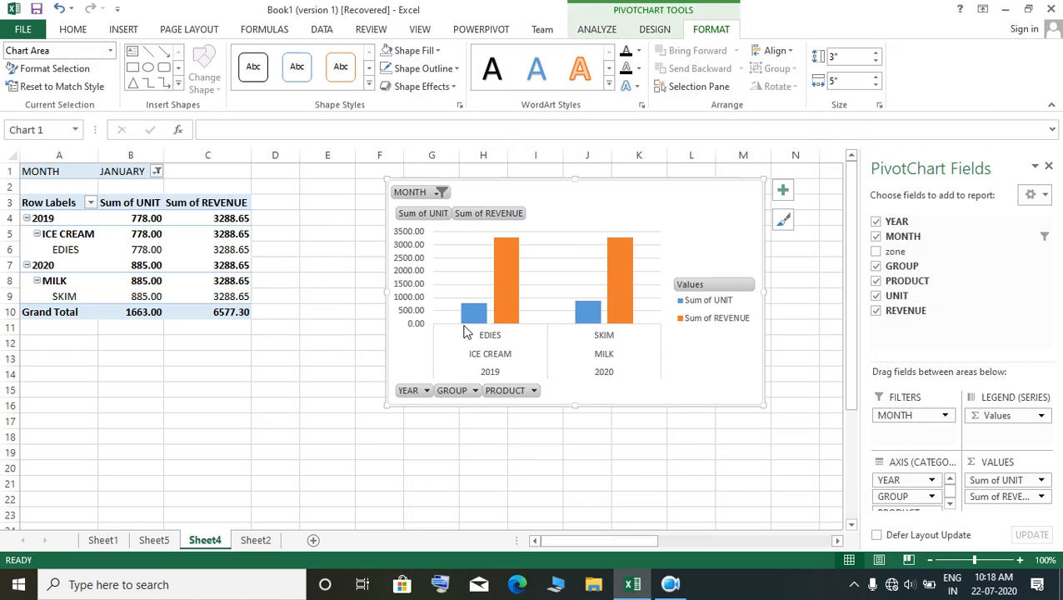
# Step: Try the Sum of REVENUE series as a Line in a combo chart, toggling the secondary axis for the two series
pyautogui.click(468, 316)
pyautogui.rightClick(468, 321)
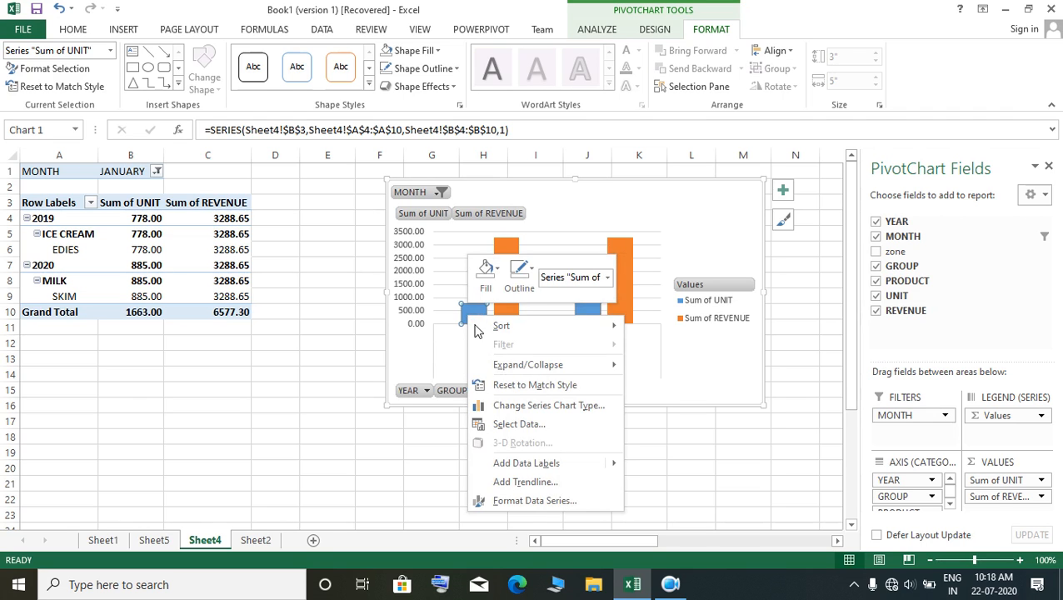
pyautogui.click(527, 405)
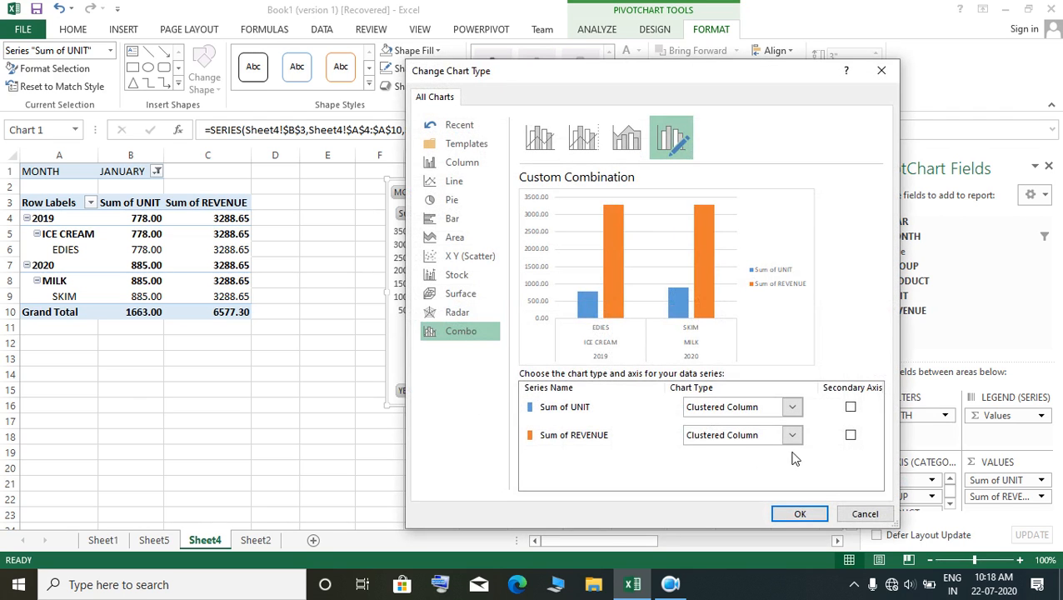
pyautogui.click(792, 435)
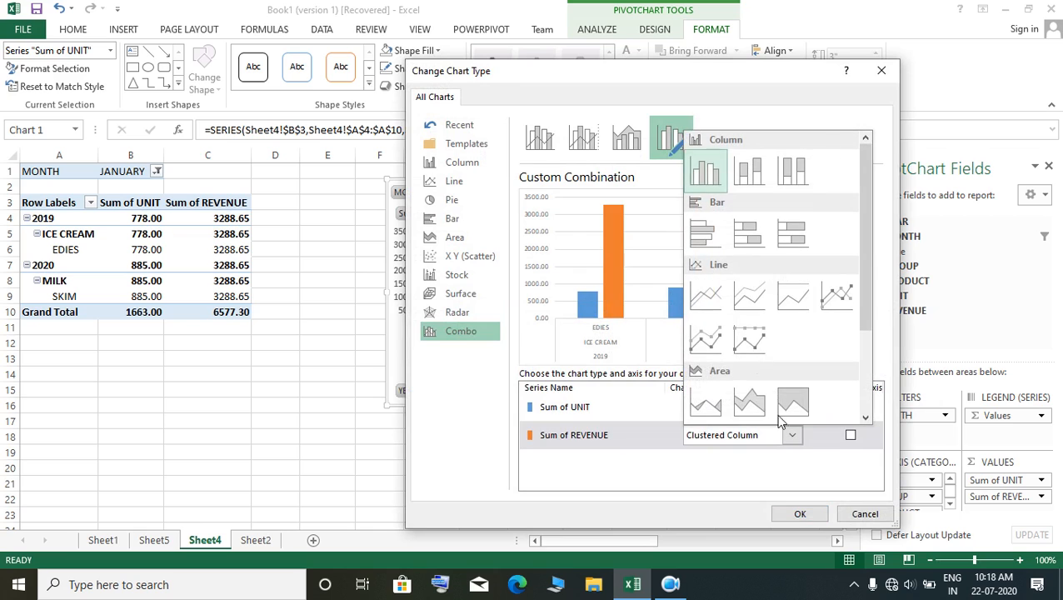
pyautogui.click(709, 304)
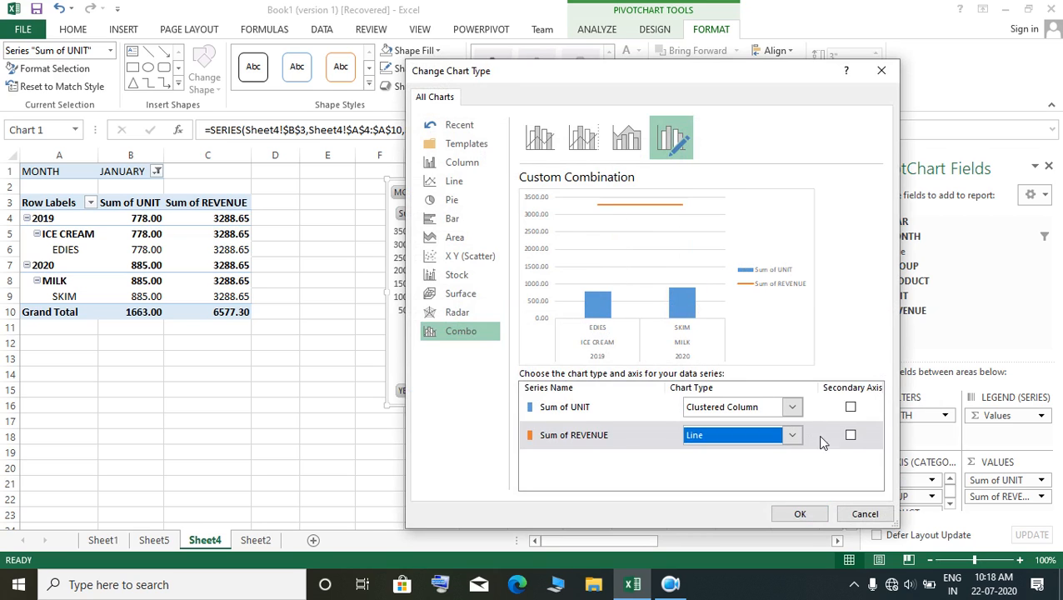
pyautogui.click(851, 435)
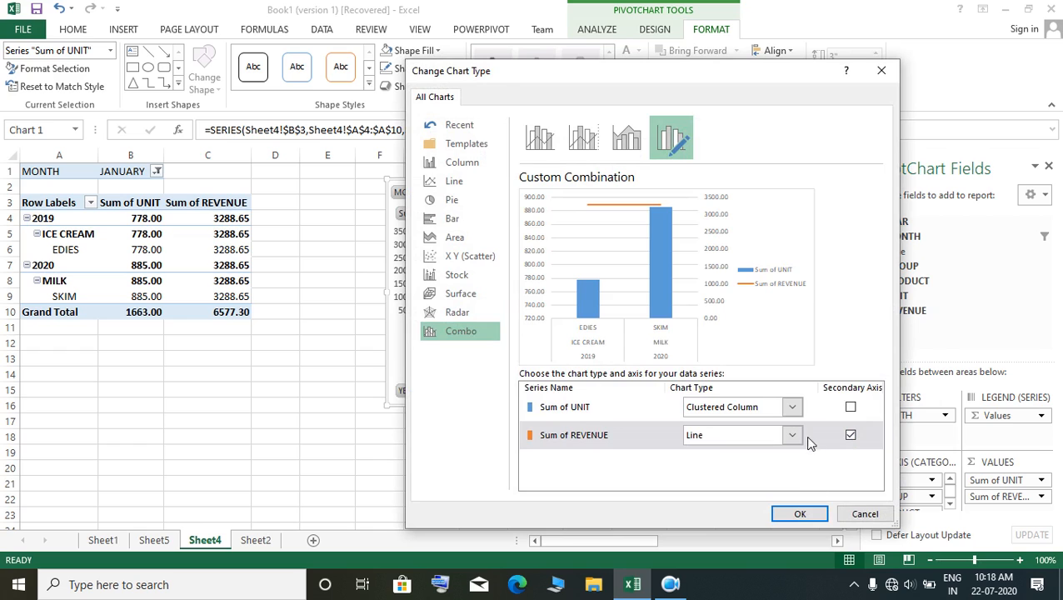
pyautogui.click(850, 407)
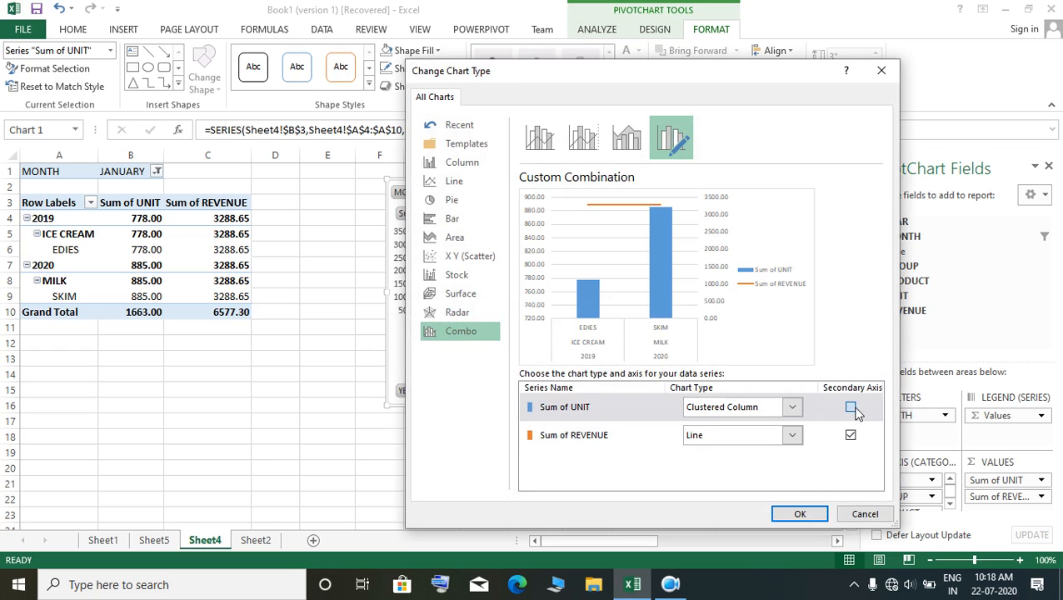
# Step: Apply a combo chart with Sum of UNIT as Clustered Column and Sum of REVENUE as Area on the secondary axis
pyautogui.click(795, 434)
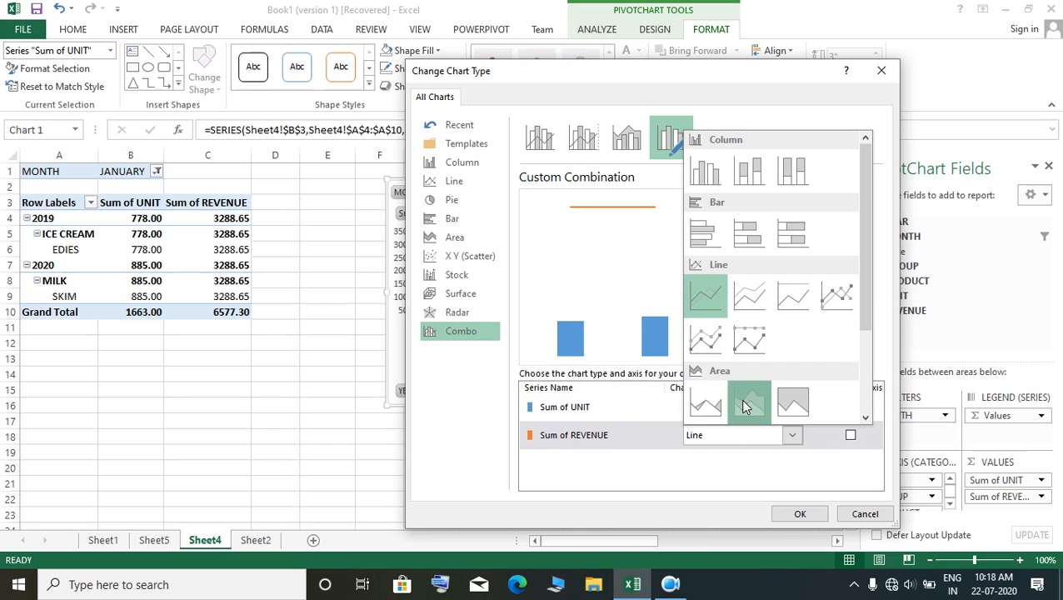
pyautogui.click(704, 406)
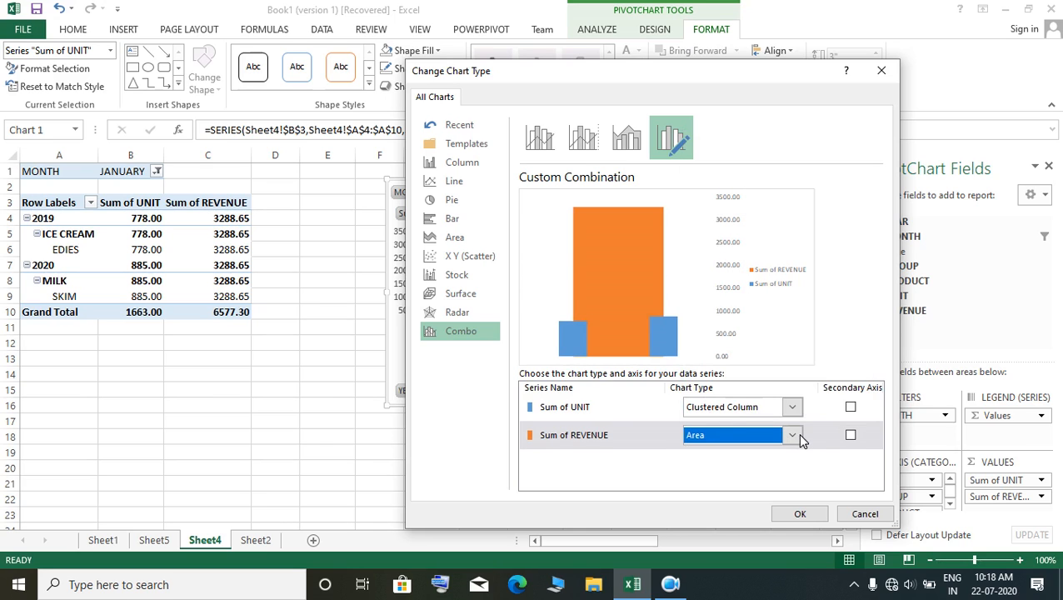
pyautogui.click(849, 434)
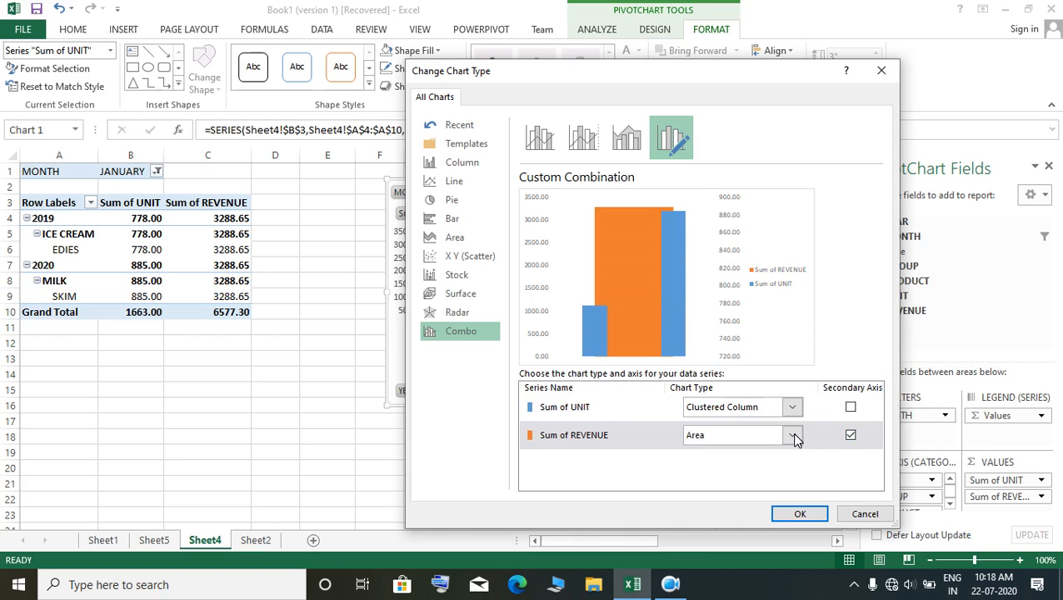
pyautogui.click(792, 436)
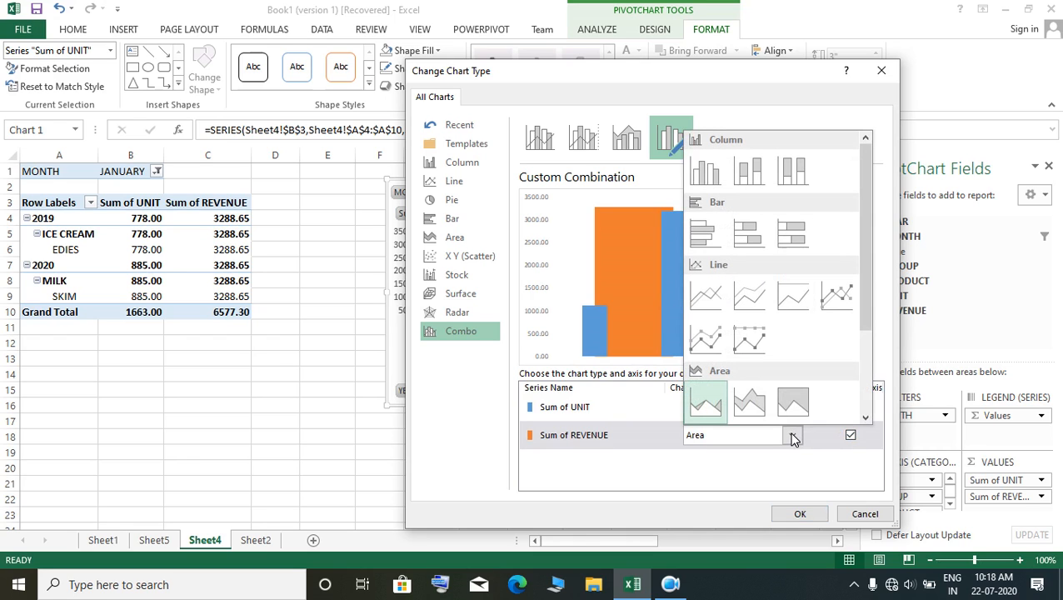
pyautogui.click(795, 513)
pyautogui.click(799, 514)
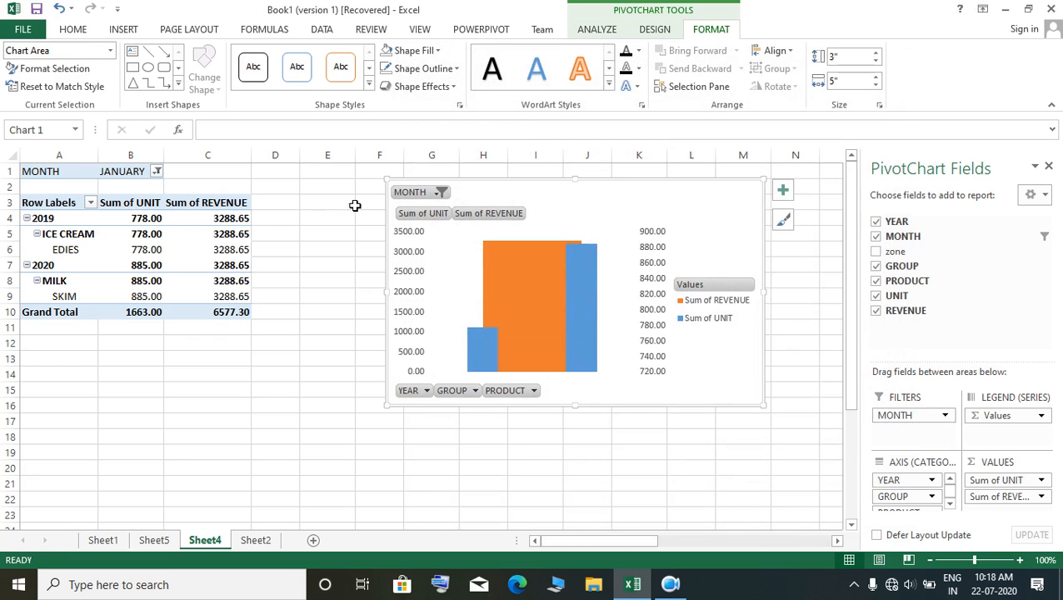
# Step: Set the PivotChart's MONTH filter to (All)
pyautogui.click(441, 192)
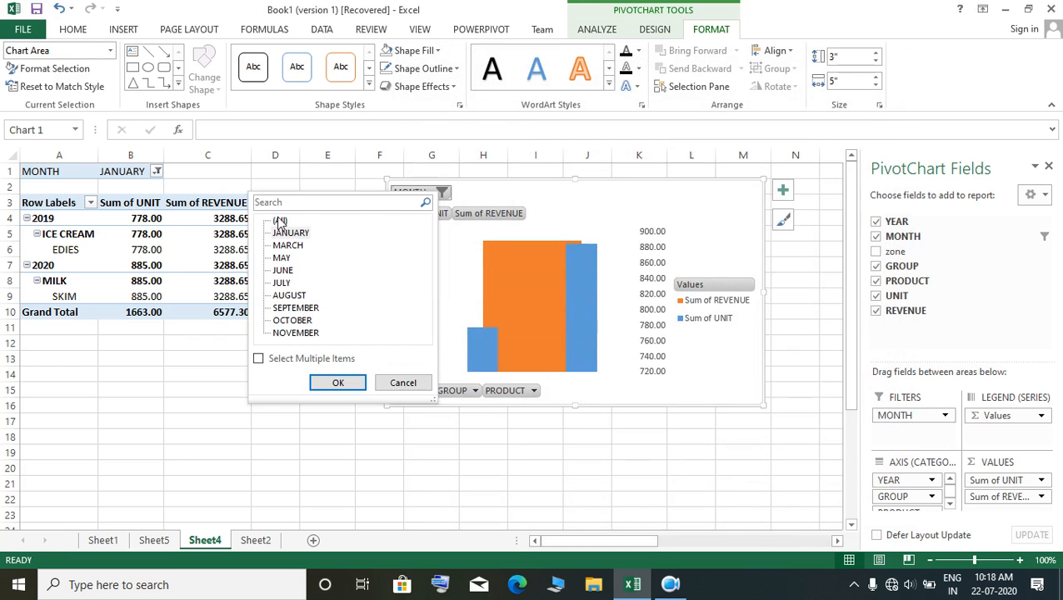
pyautogui.click(280, 220)
pyautogui.click(337, 384)
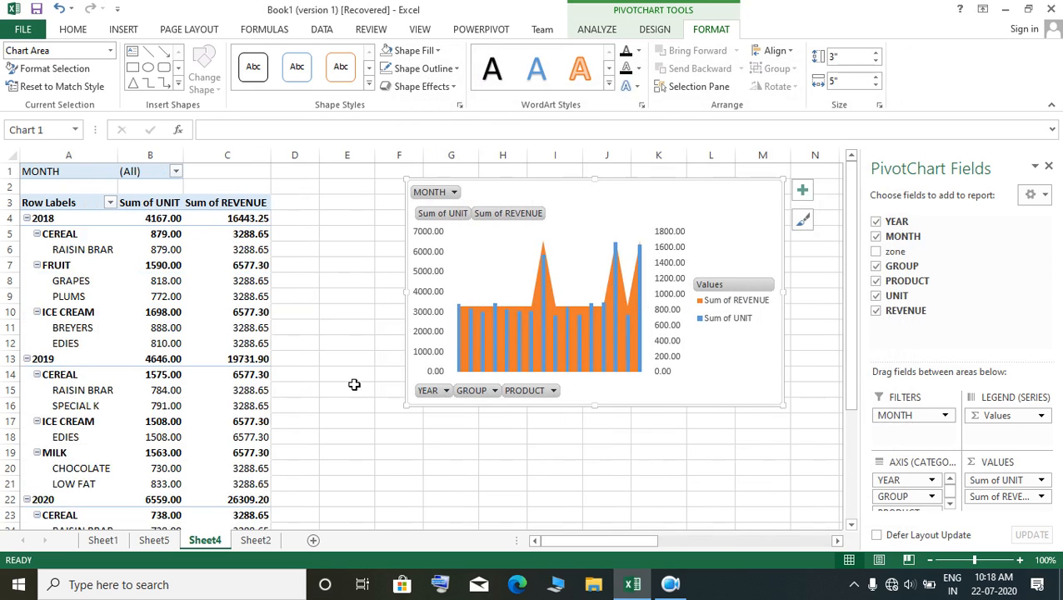
pyautogui.click(600, 460)
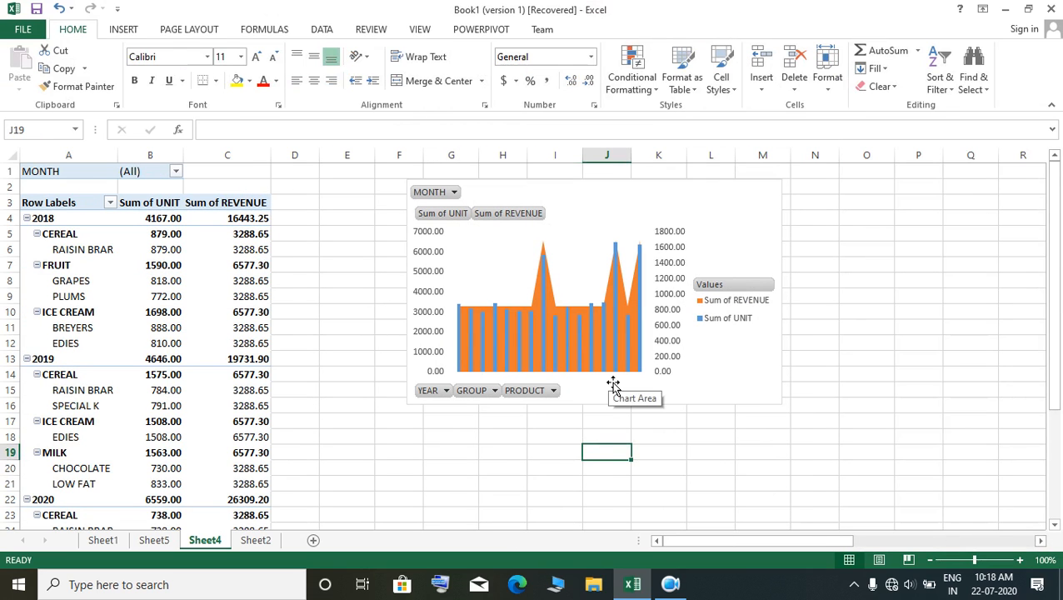
# Step: Change the PivotChart's type from the custom combination to a Surface chart
pyautogui.click(724, 287)
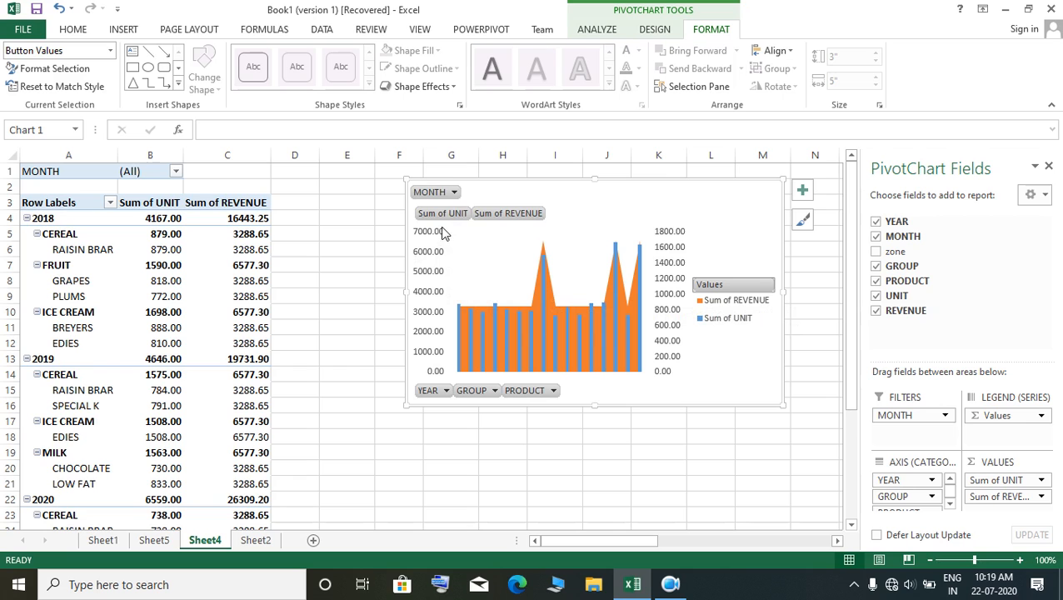
pyautogui.click(513, 345)
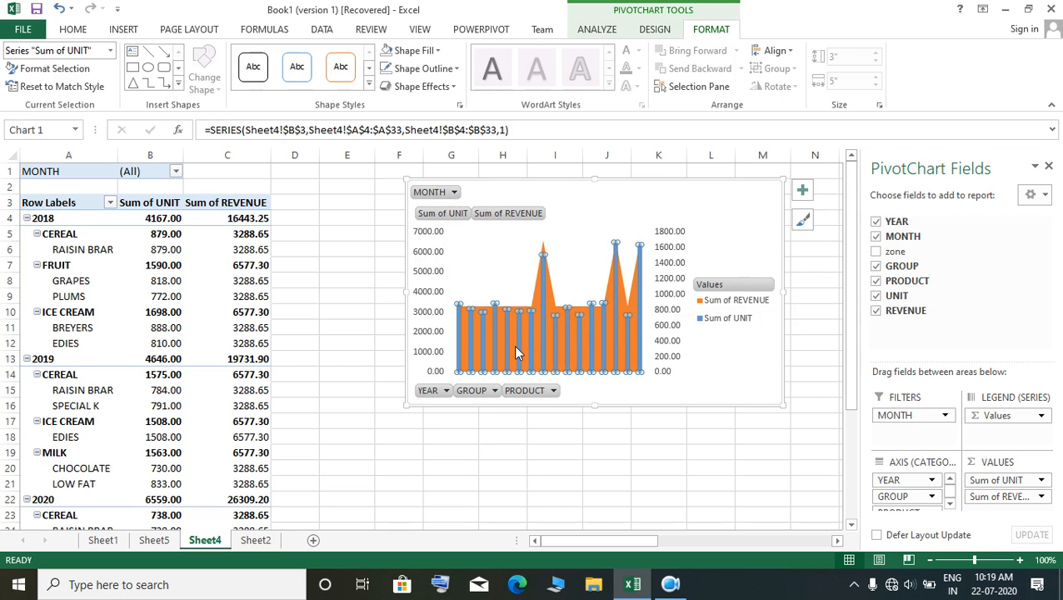
pyautogui.rightClick(513, 345)
pyautogui.click(576, 436)
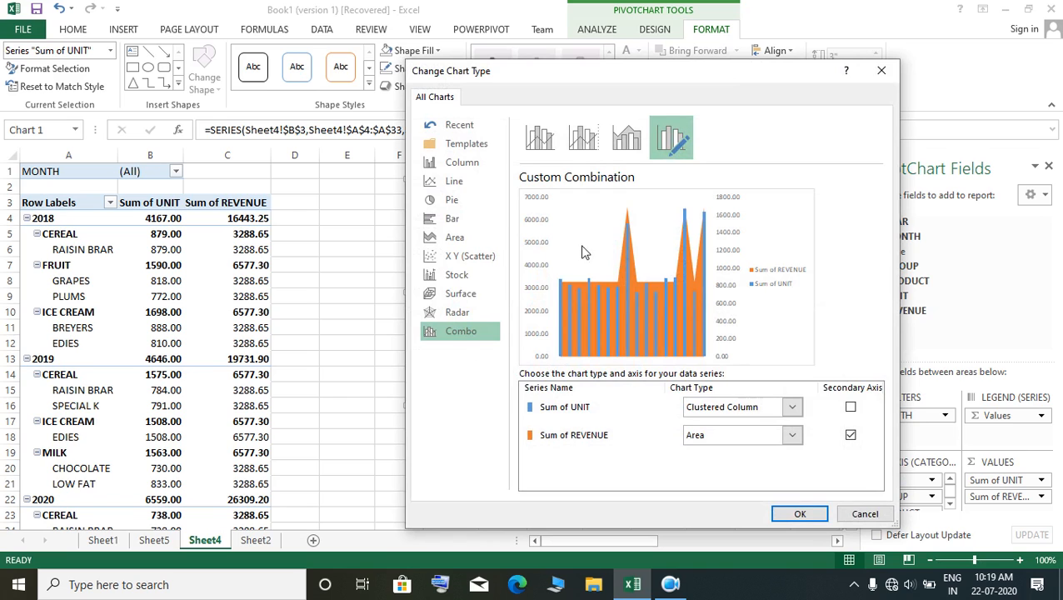
pyautogui.click(458, 311)
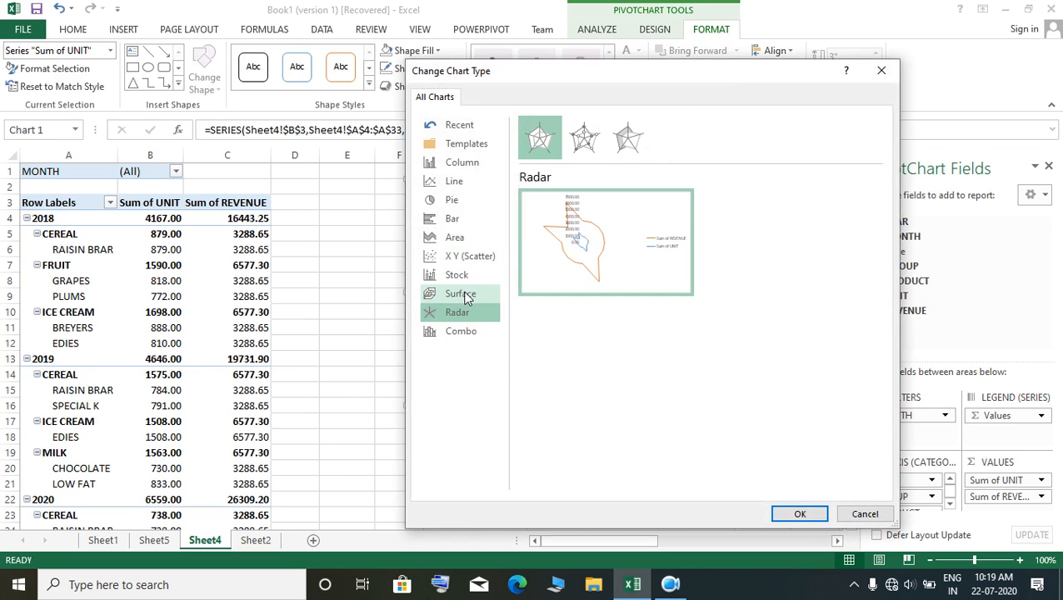
pyautogui.click(463, 296)
pyautogui.click(802, 513)
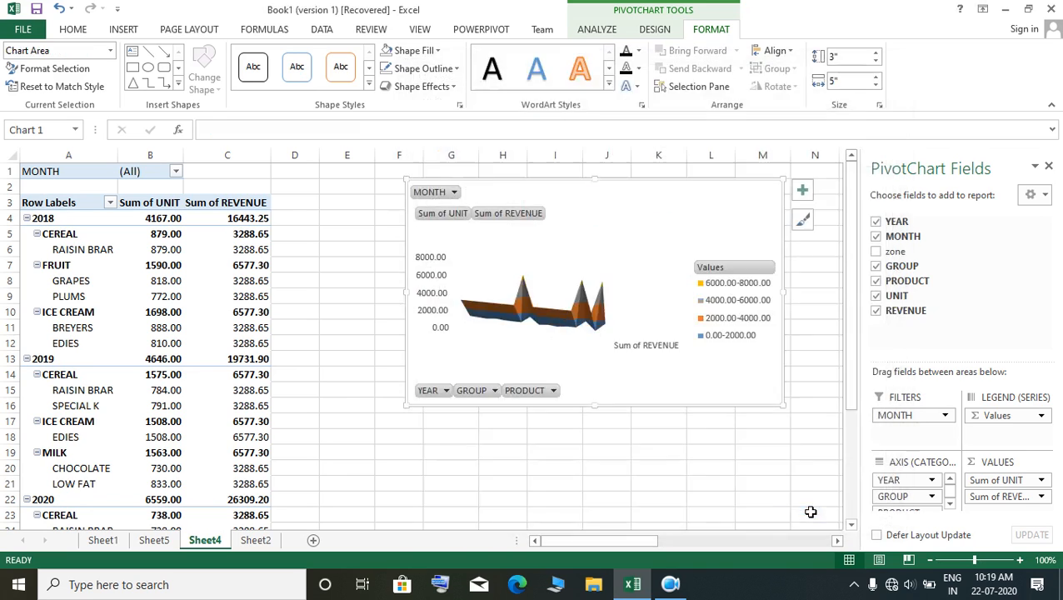
# Step: Open the chart area formatting options for the surface PivotChart and deselect the chart
pyautogui.click(555, 436)
pyautogui.click(658, 398)
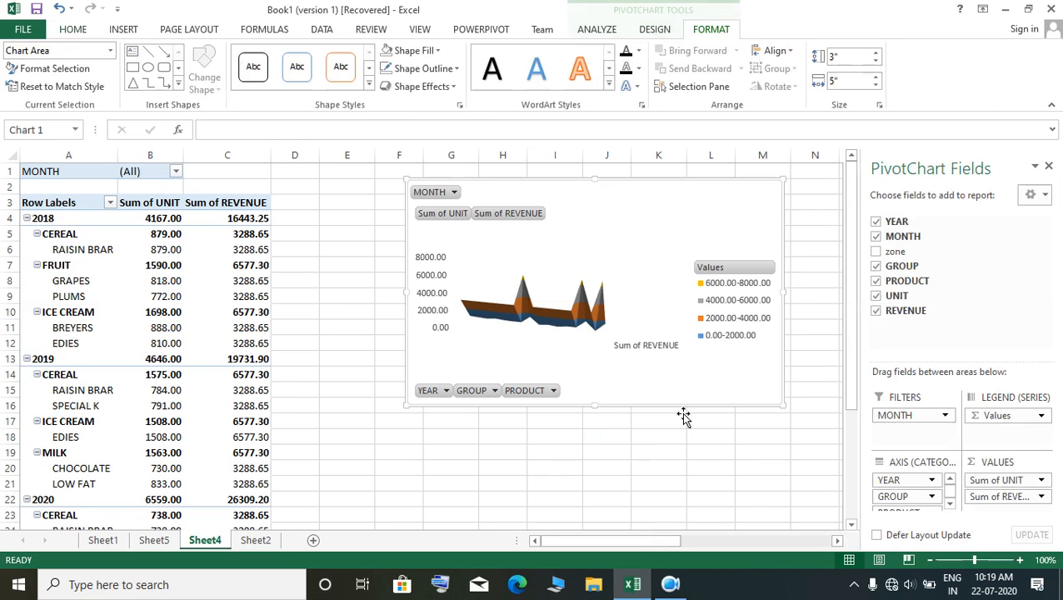
pyautogui.doubleClick(784, 407)
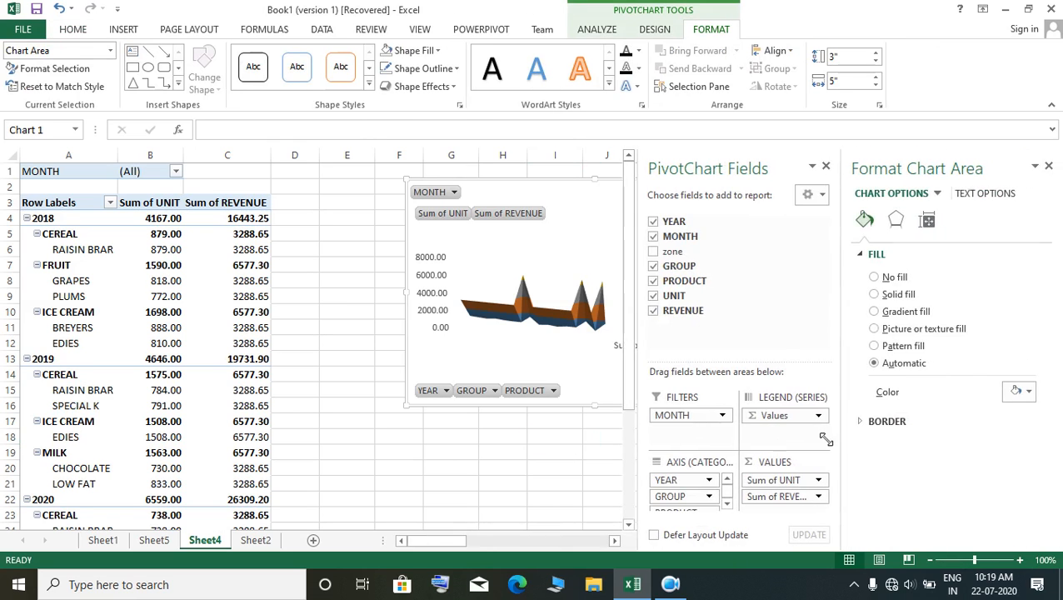
pyautogui.click(517, 401)
pyautogui.click(519, 432)
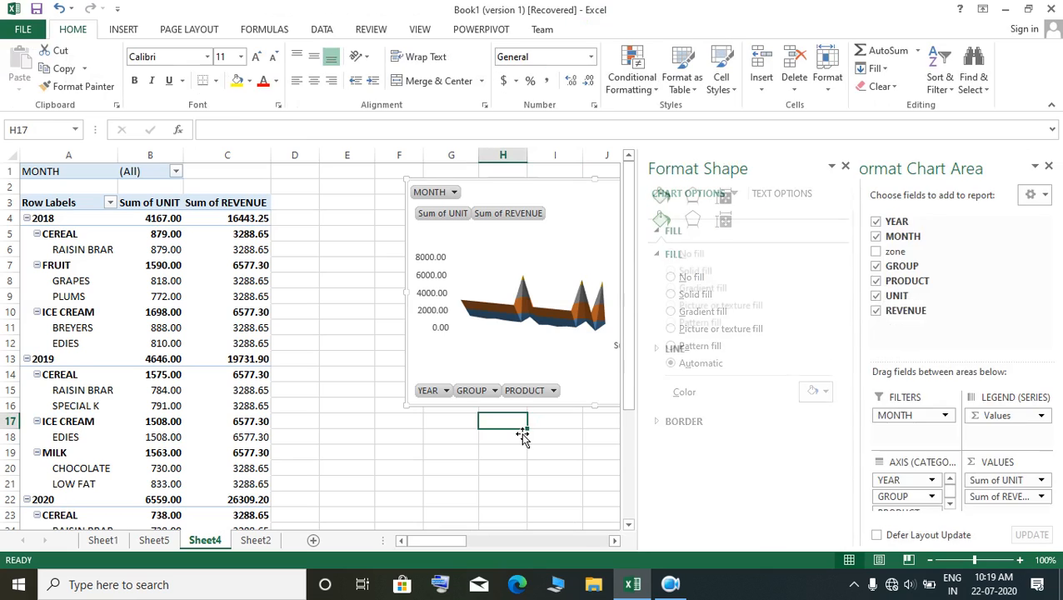
# Step: Filter the PivotTable report by MONTH with multiple items, showing only JANUARY, MARCH and AUGUST
pyautogui.click(176, 171)
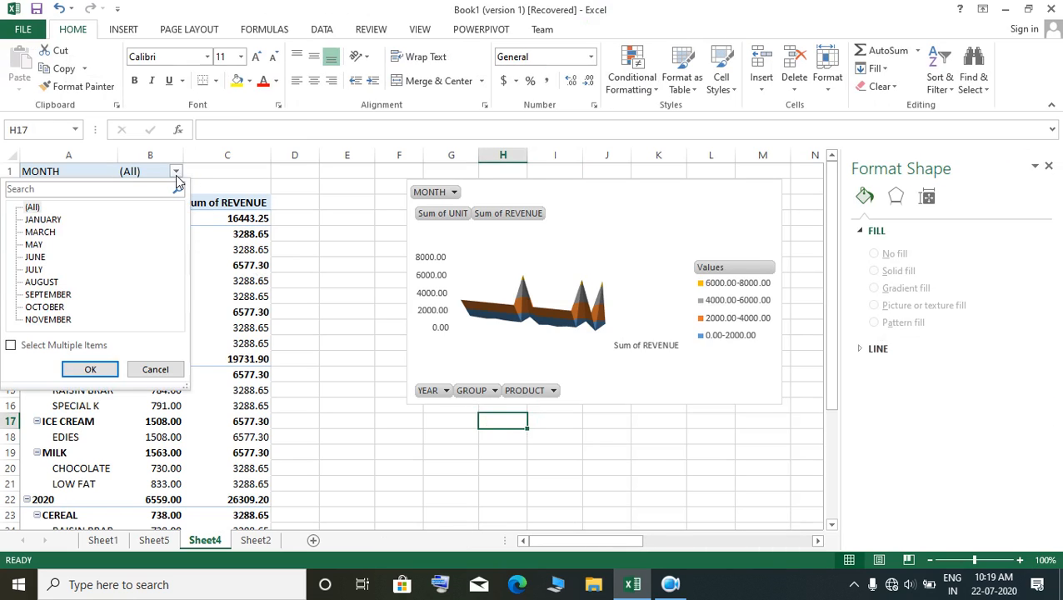
pyautogui.click(40, 220)
pyautogui.click(44, 282)
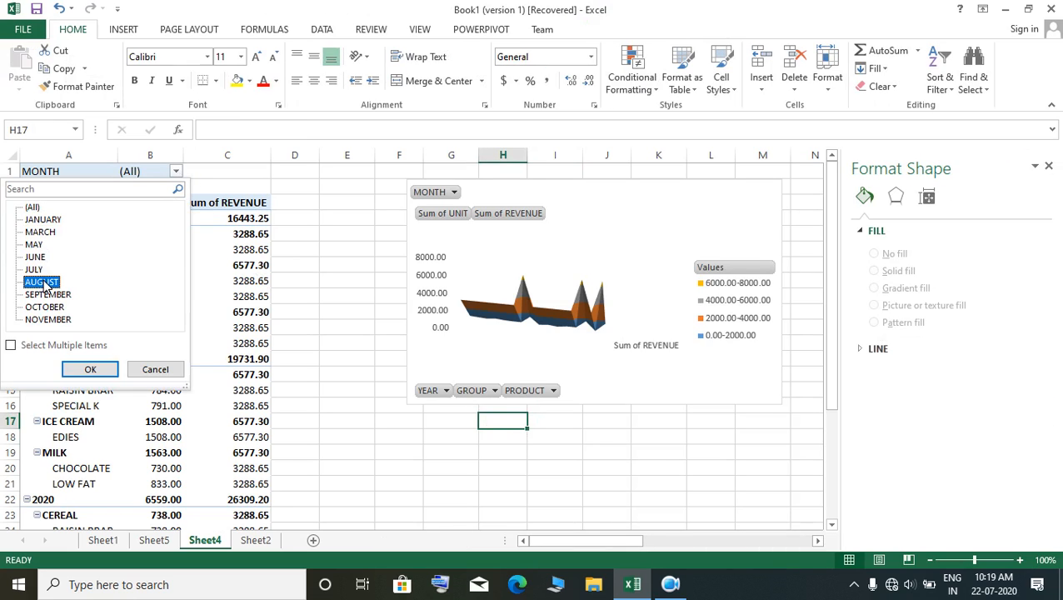
pyautogui.click(43, 220)
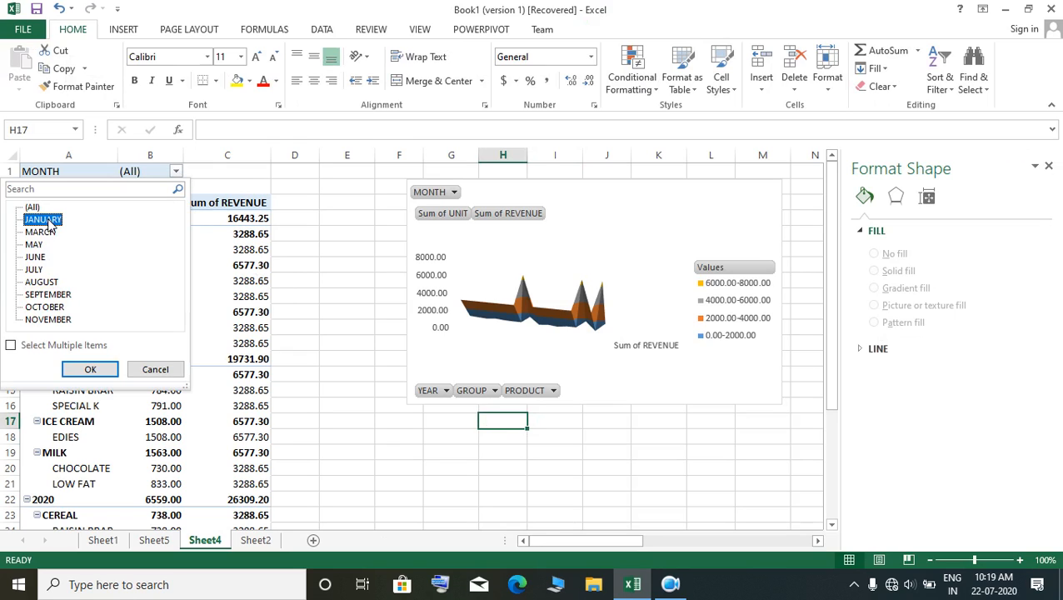
pyautogui.click(42, 283)
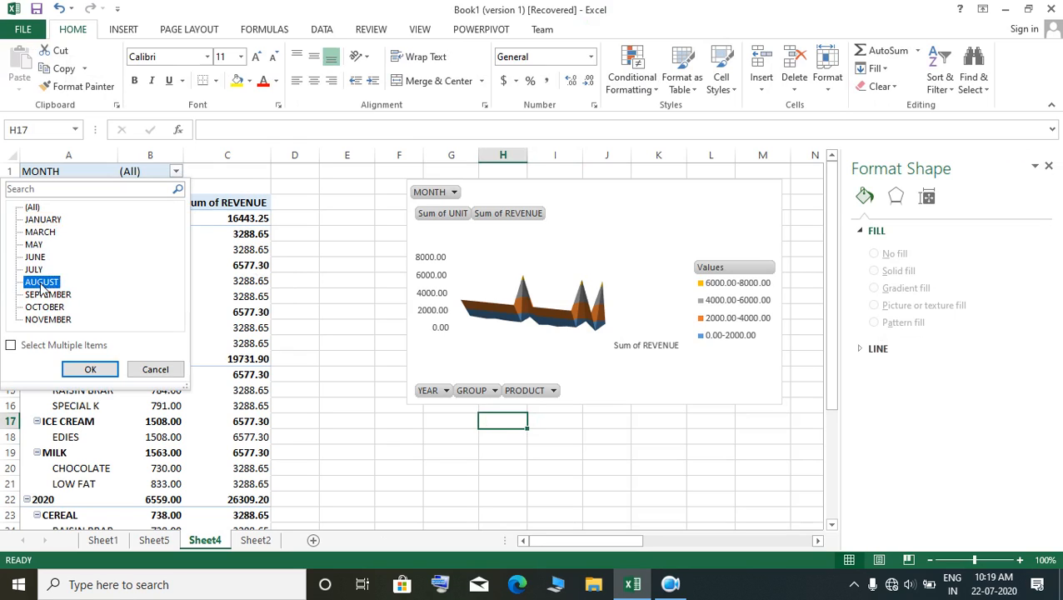
pyautogui.click(12, 345)
pyautogui.click(12, 347)
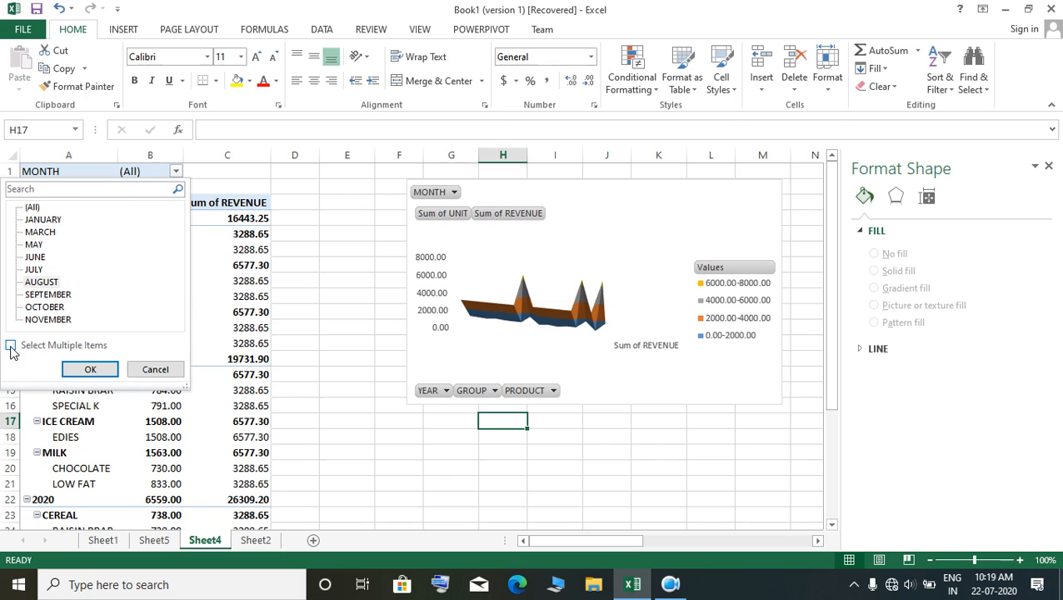
pyautogui.click(11, 346)
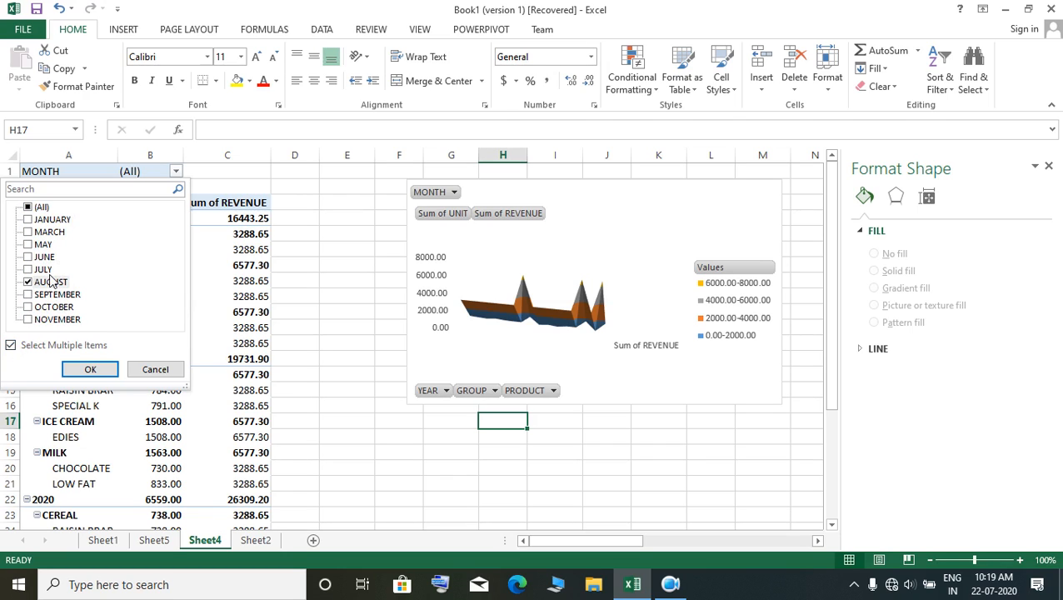
pyautogui.click(36, 222)
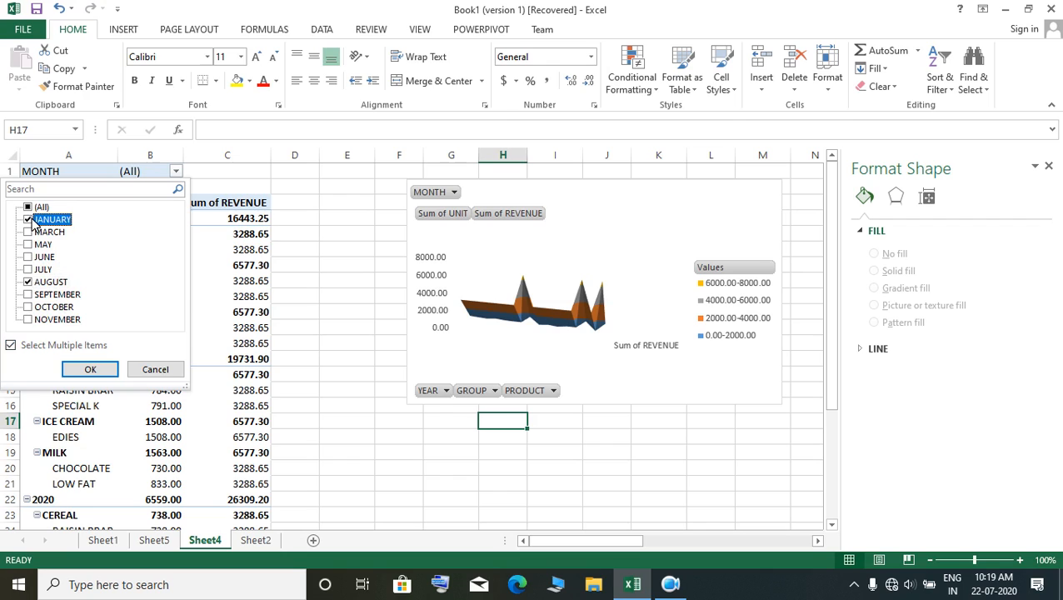
pyautogui.click(28, 283)
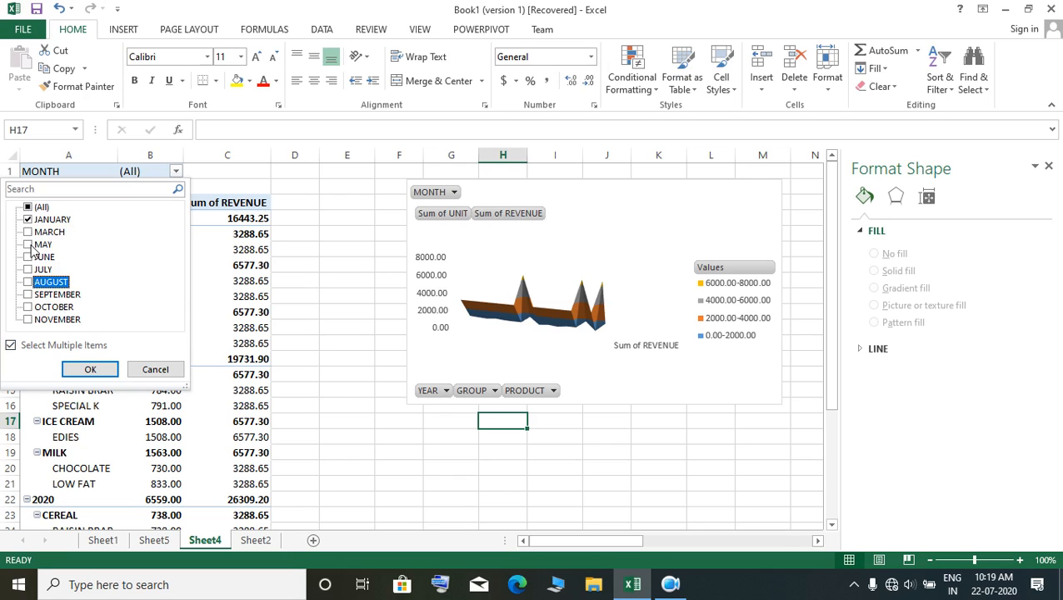
pyautogui.click(29, 233)
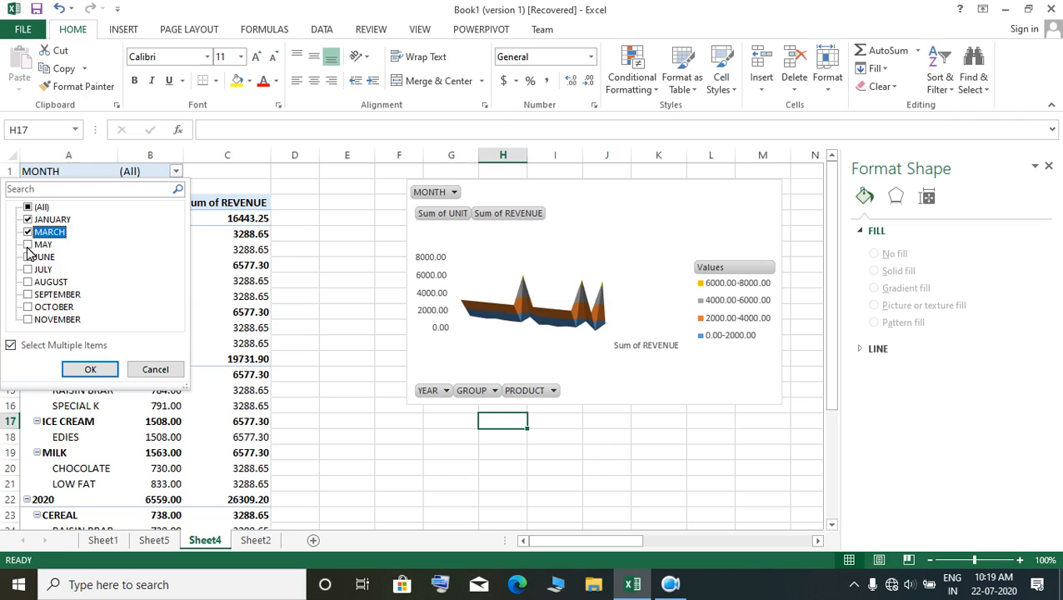
pyautogui.click(30, 283)
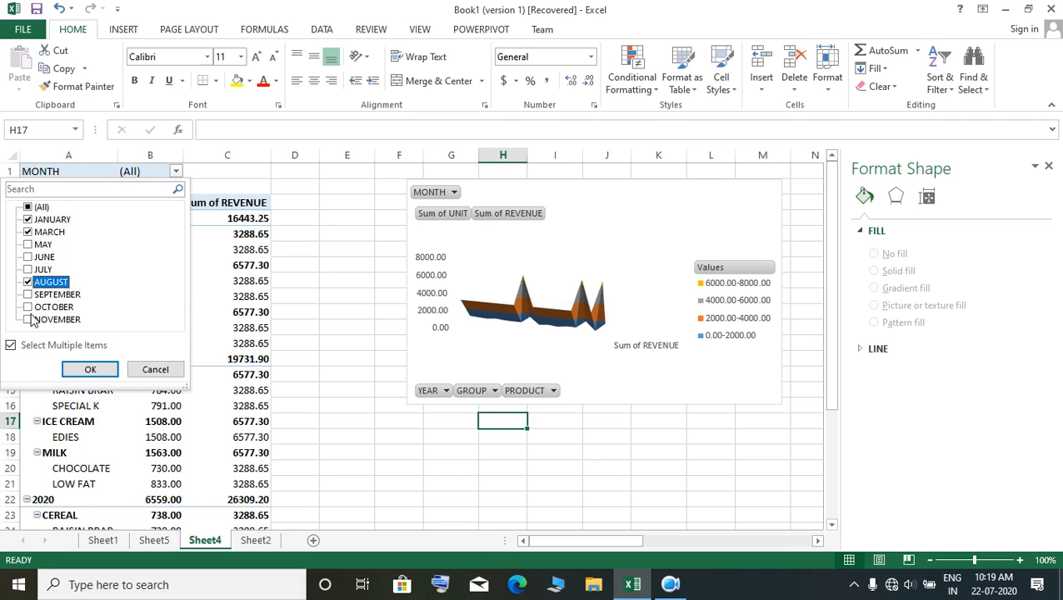
pyautogui.click(83, 369)
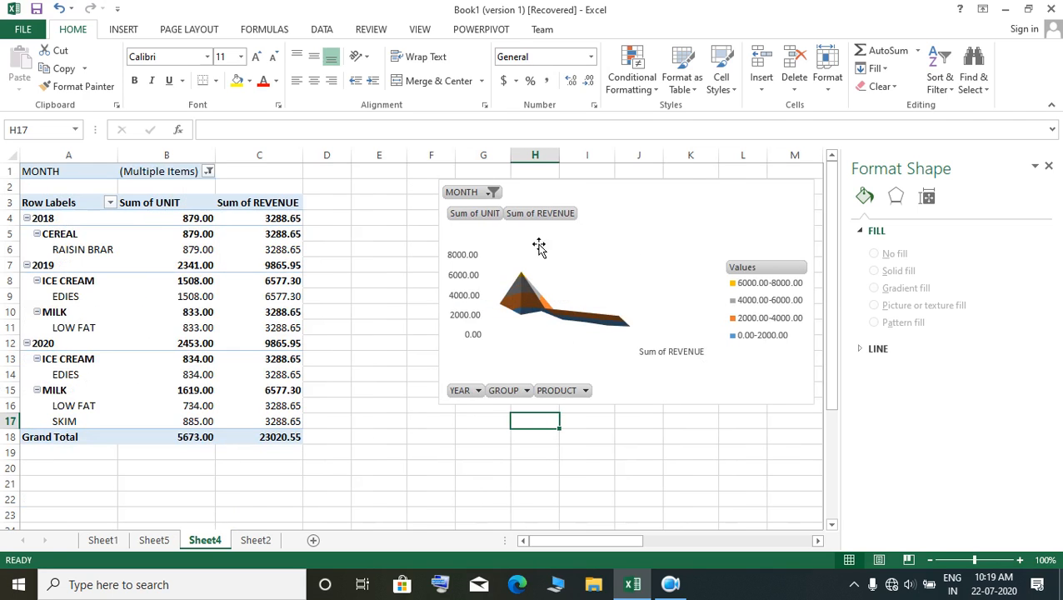
# Step: Change the PivotChart's type from Surface to 3-D 100% Stacked Column and close the chart area formatting options
pyautogui.click(514, 302)
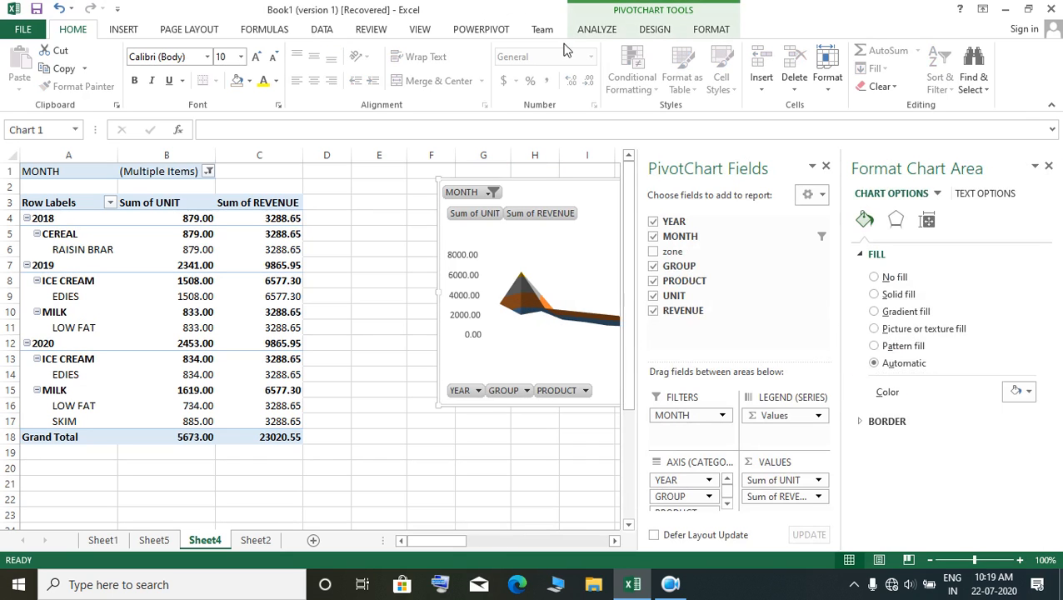
pyautogui.click(654, 29)
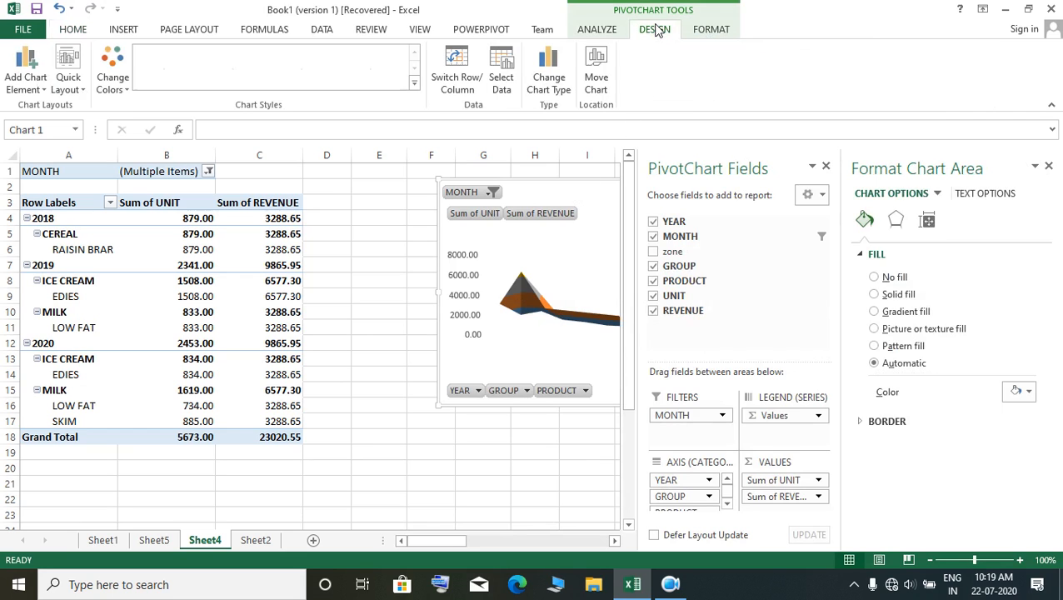
pyautogui.click(548, 79)
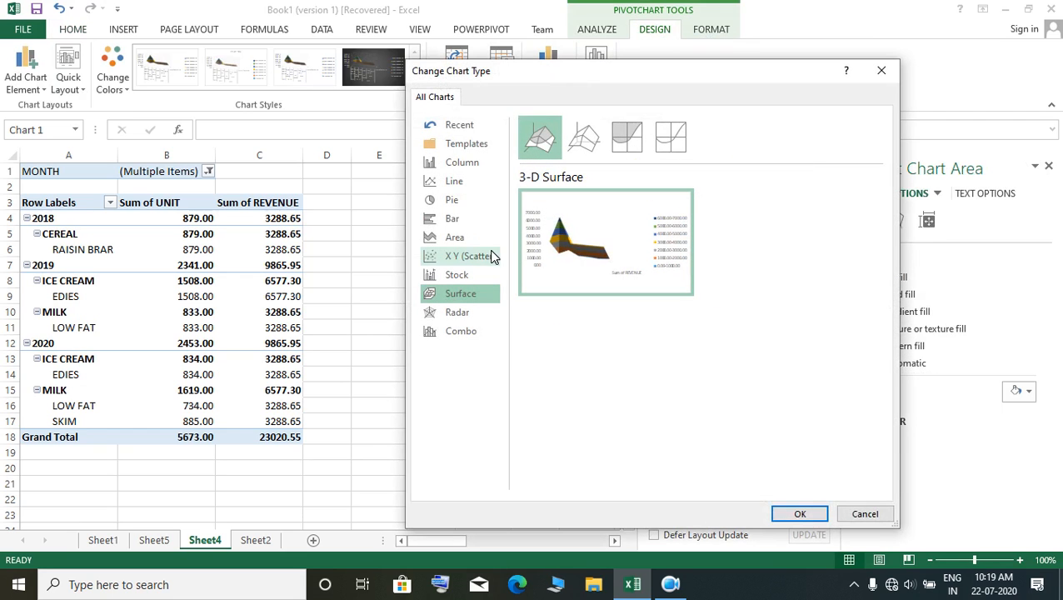
pyautogui.click(460, 201)
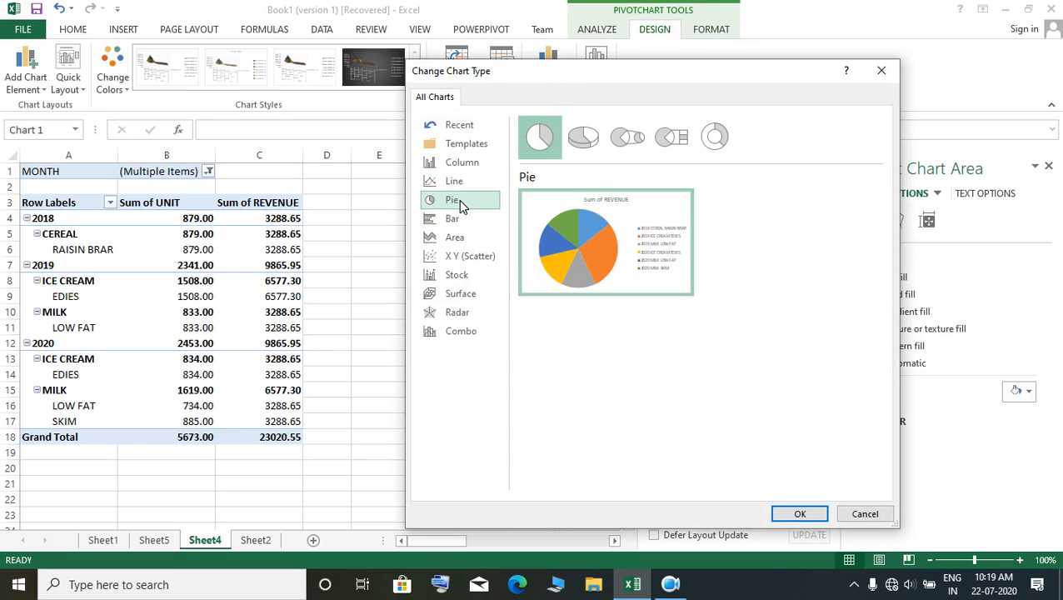
pyautogui.click(463, 163)
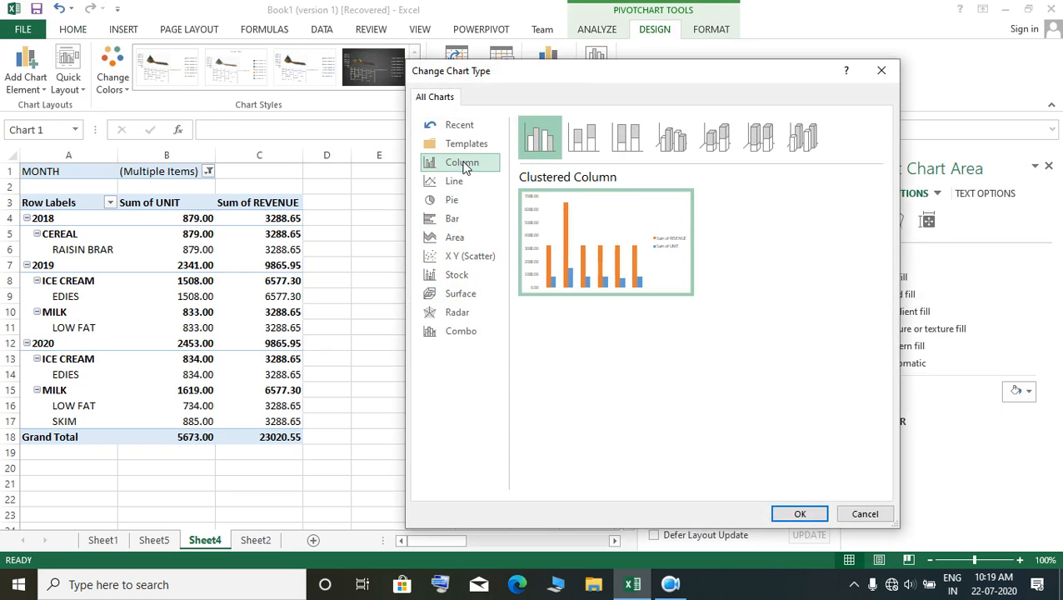
pyautogui.click(759, 139)
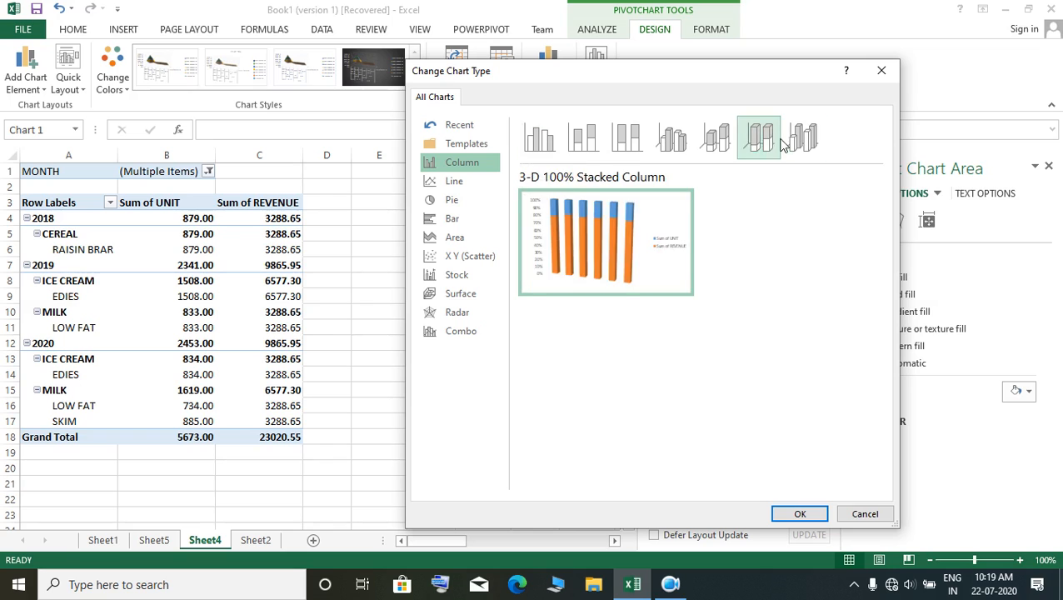
pyautogui.click(801, 138)
pyautogui.click(760, 138)
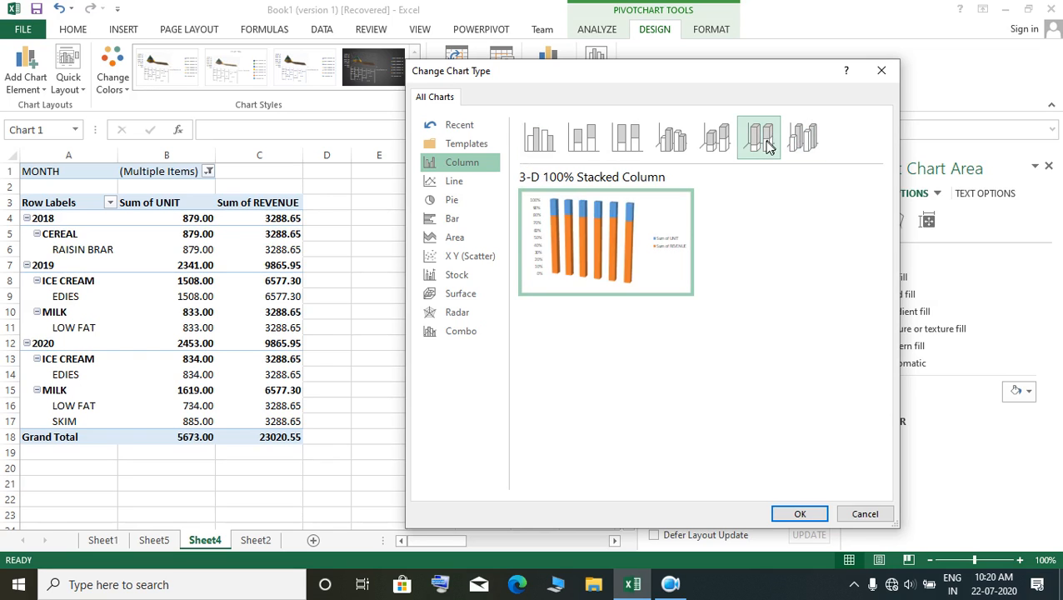
pyautogui.click(797, 513)
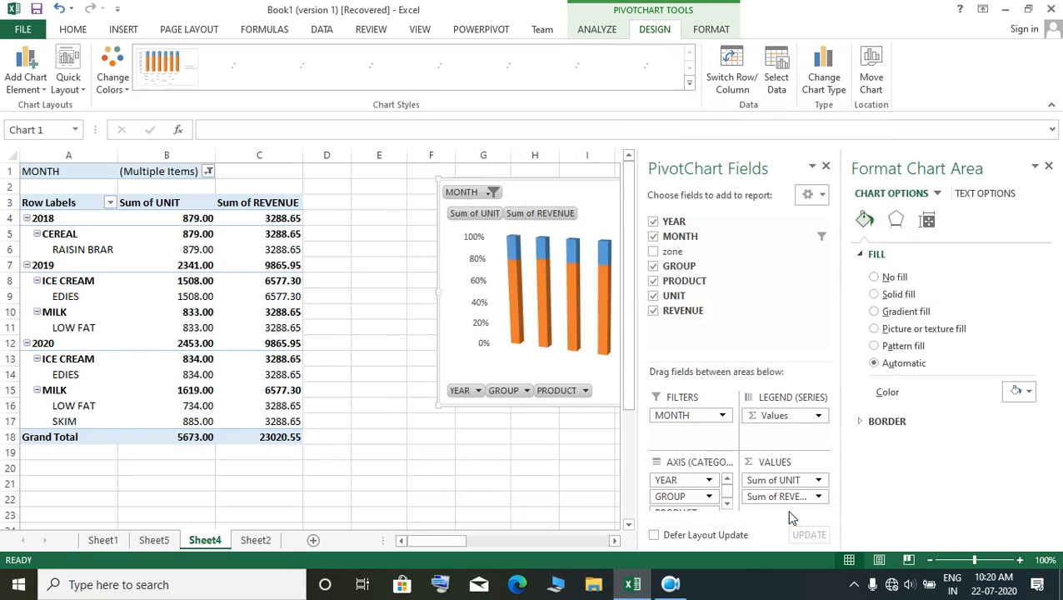
pyautogui.click(1049, 169)
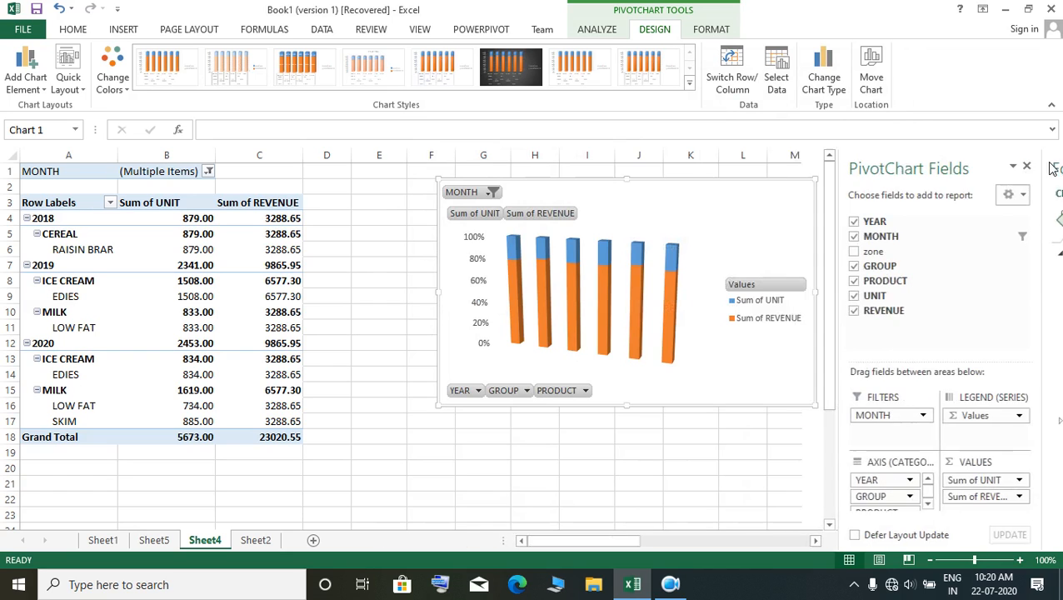
# Step: Set the column shape of the PivotChart's Sum of REVENUE series to Cylinder and deselect the chart
pyautogui.click(671, 337)
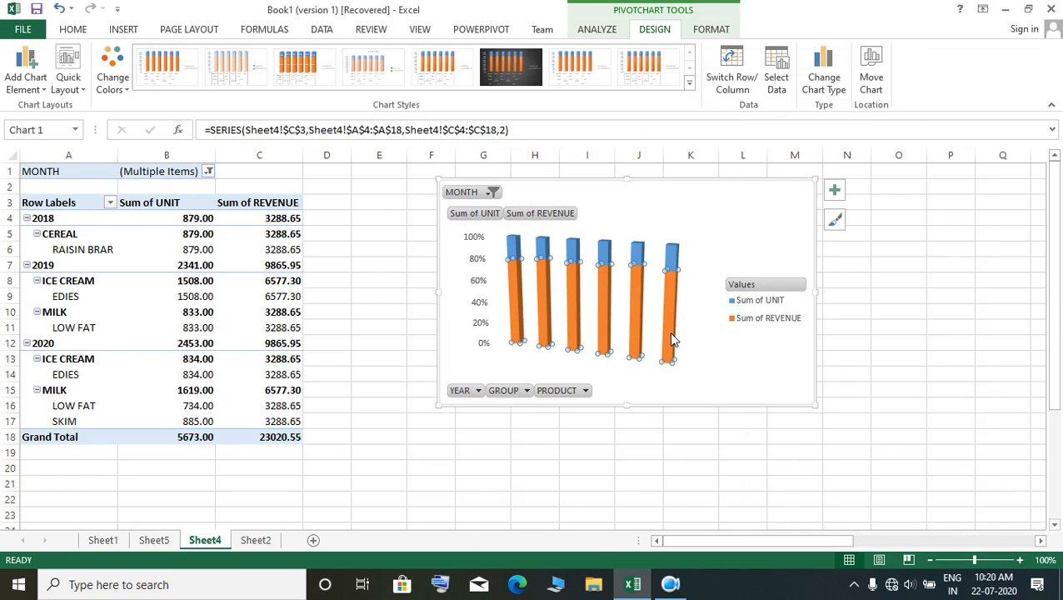
pyautogui.rightClick(670, 334)
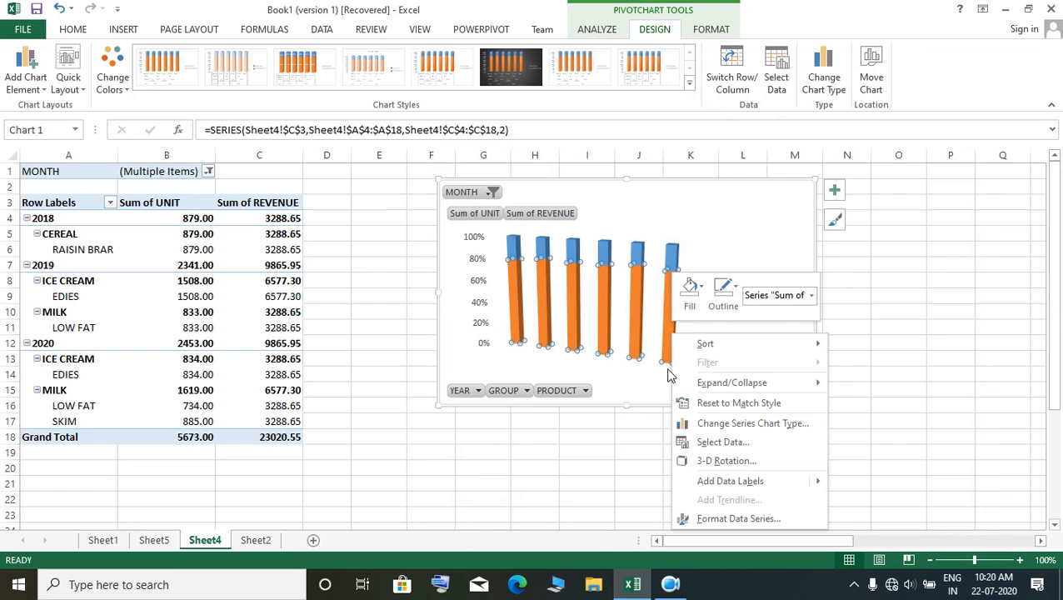
pyautogui.click(745, 518)
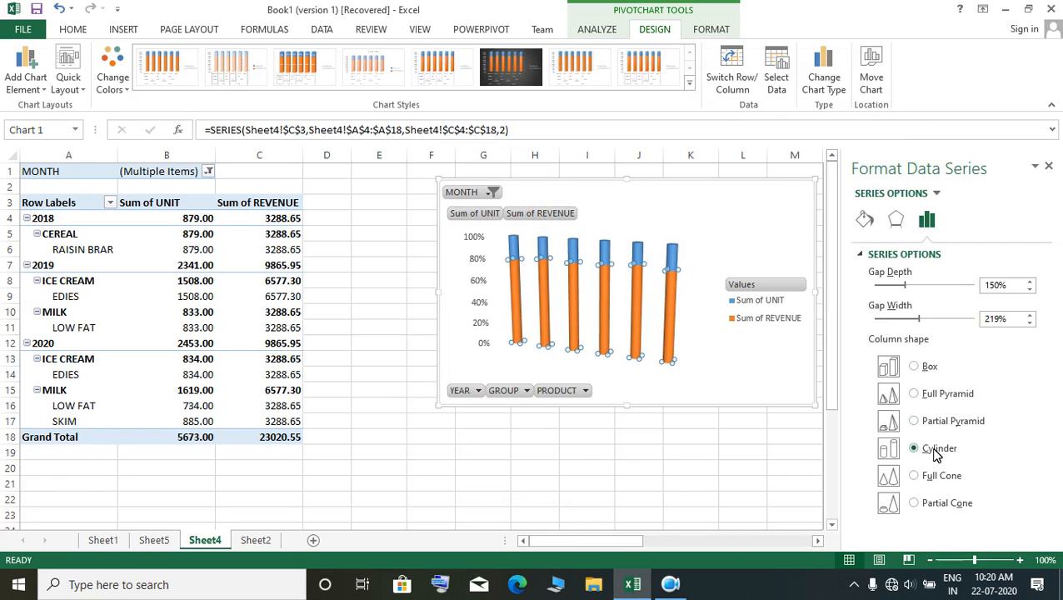
pyautogui.click(696, 513)
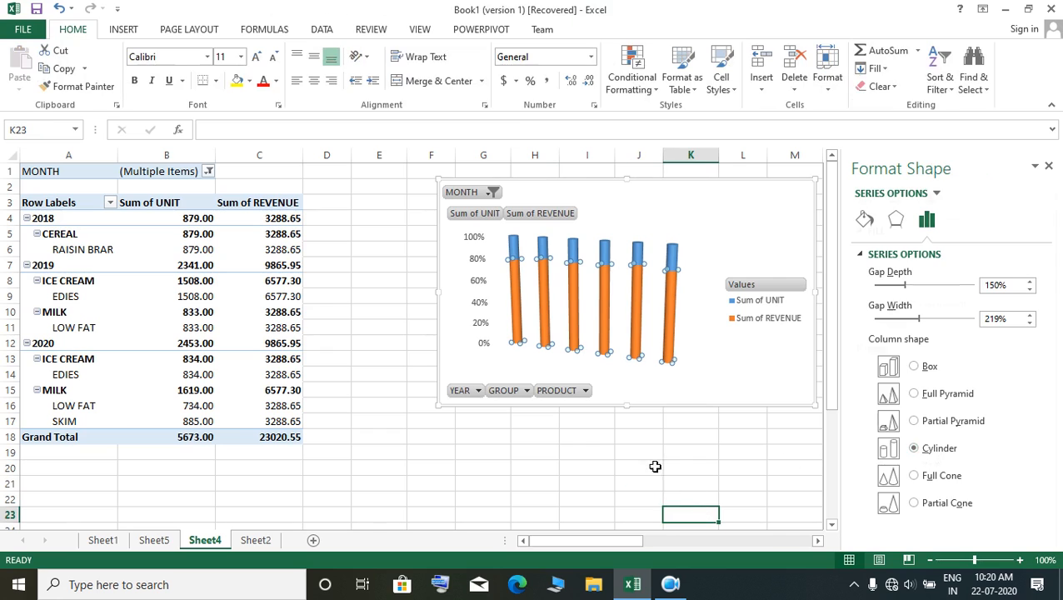
# Step: Apply a radial gradient fill to the Sum of REVENUE series in the PivotChart
pyautogui.click(748, 396)
pyautogui.click(673, 265)
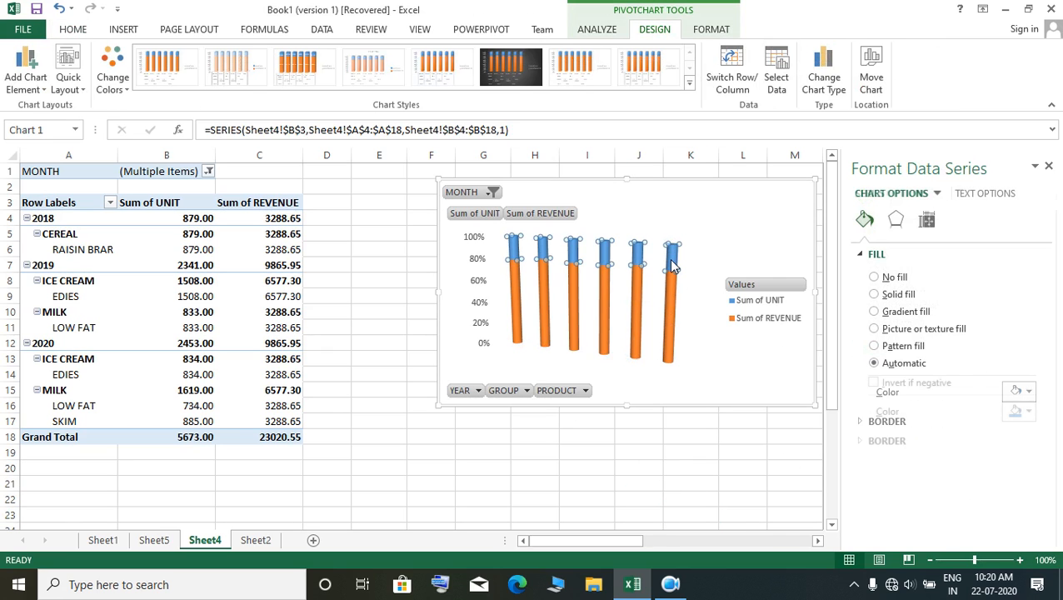
pyautogui.click(670, 339)
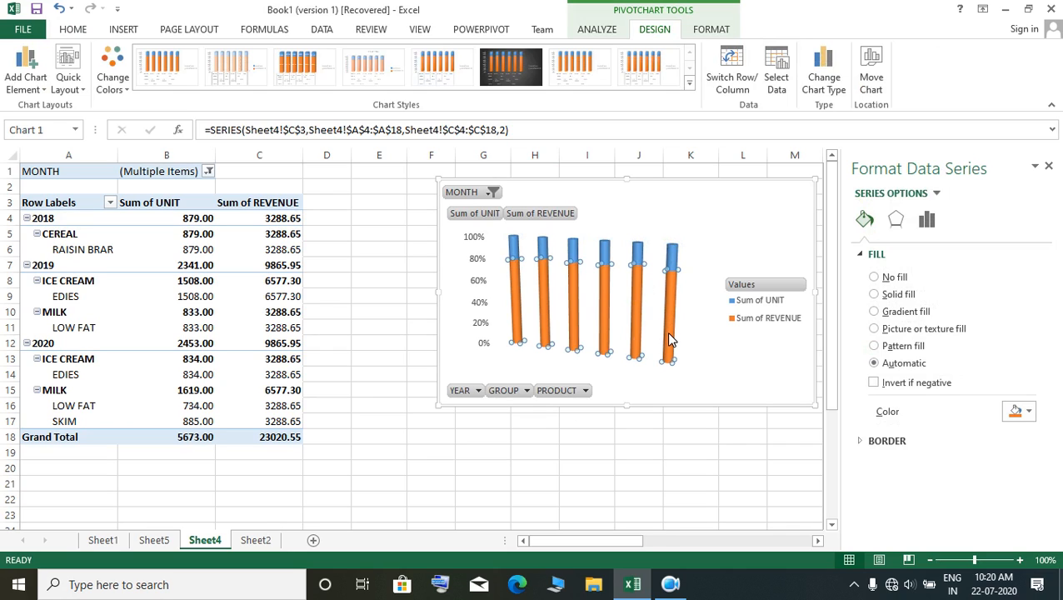
pyautogui.click(711, 30)
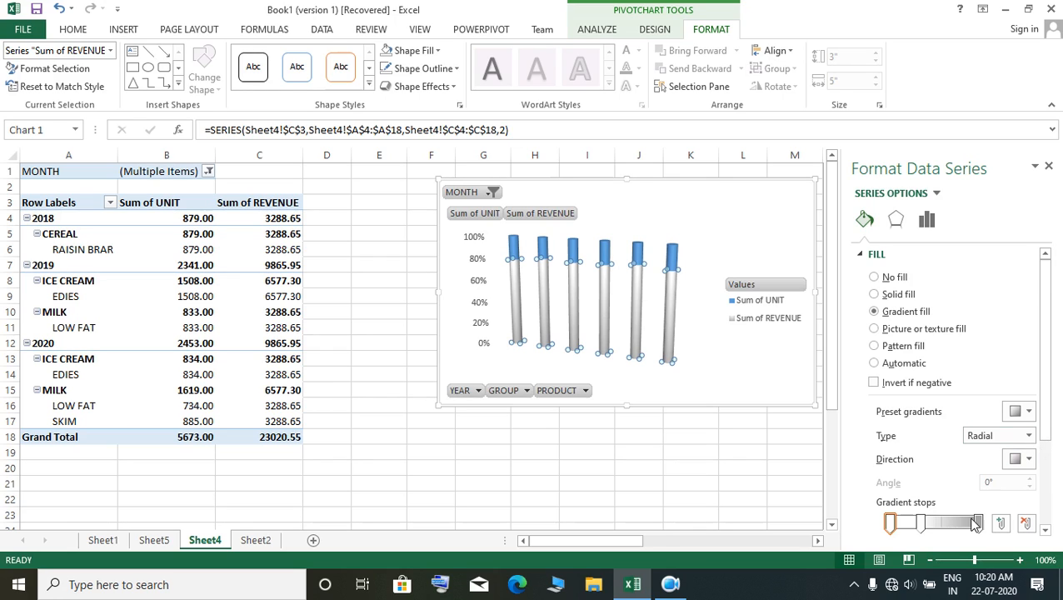
# Step: Color the Sum of REVENUE gradient's 0% stop dark orange (25% darker) and its 35% stop yellow
pyautogui.click(889, 522)
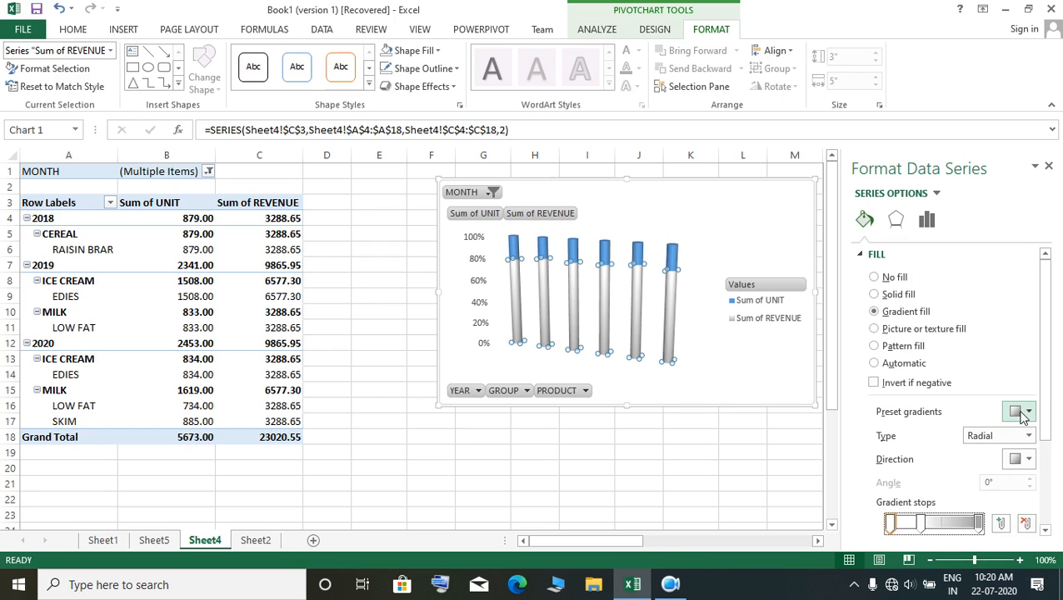
pyautogui.moveTo(1045, 433); pyautogui.dragTo(1044, 467)
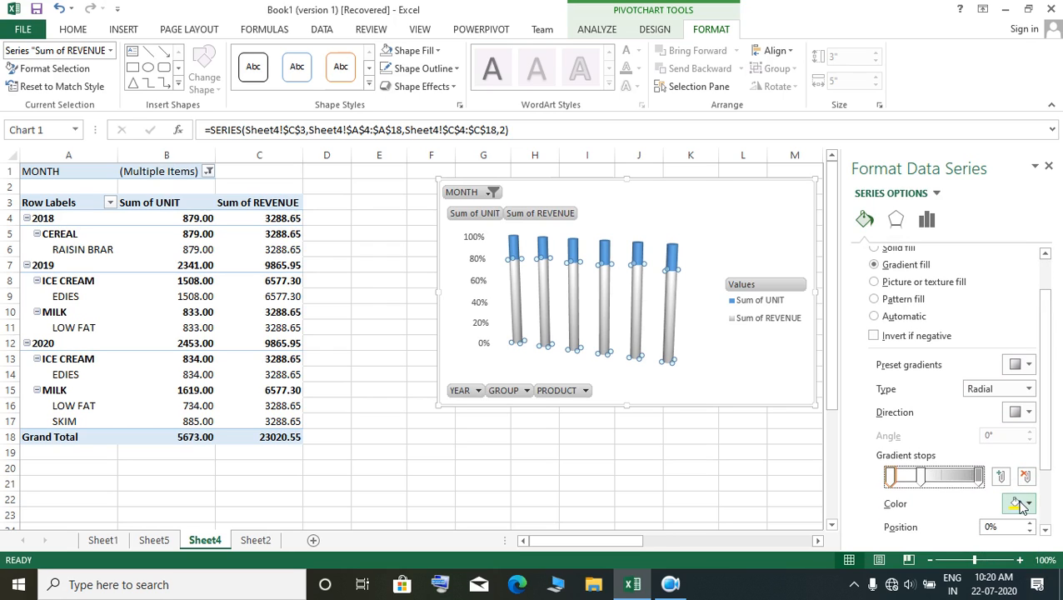
pyautogui.click(1031, 505)
pyautogui.click(999, 463)
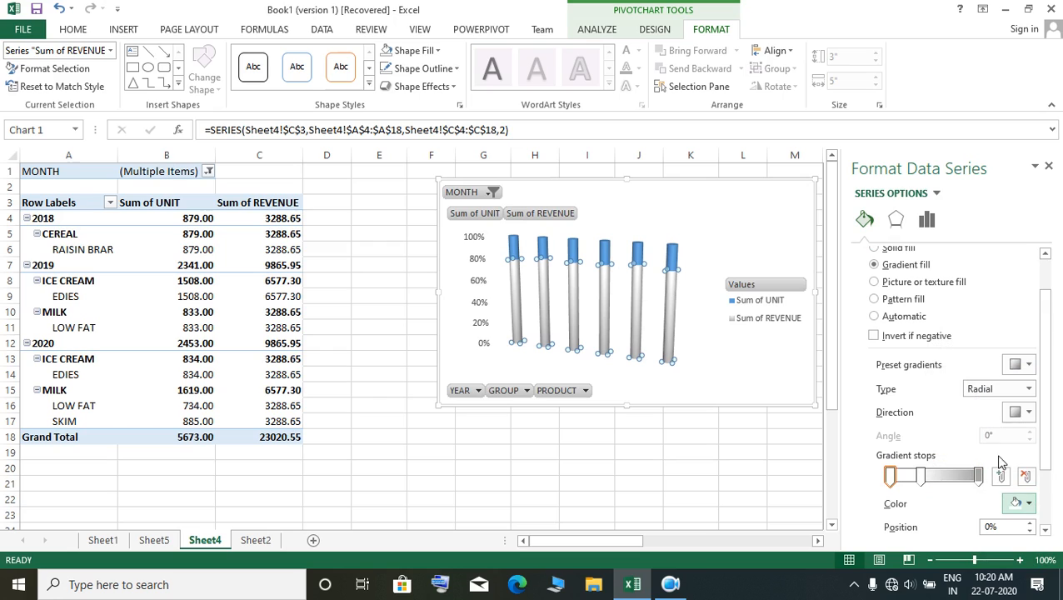
pyautogui.click(1029, 503)
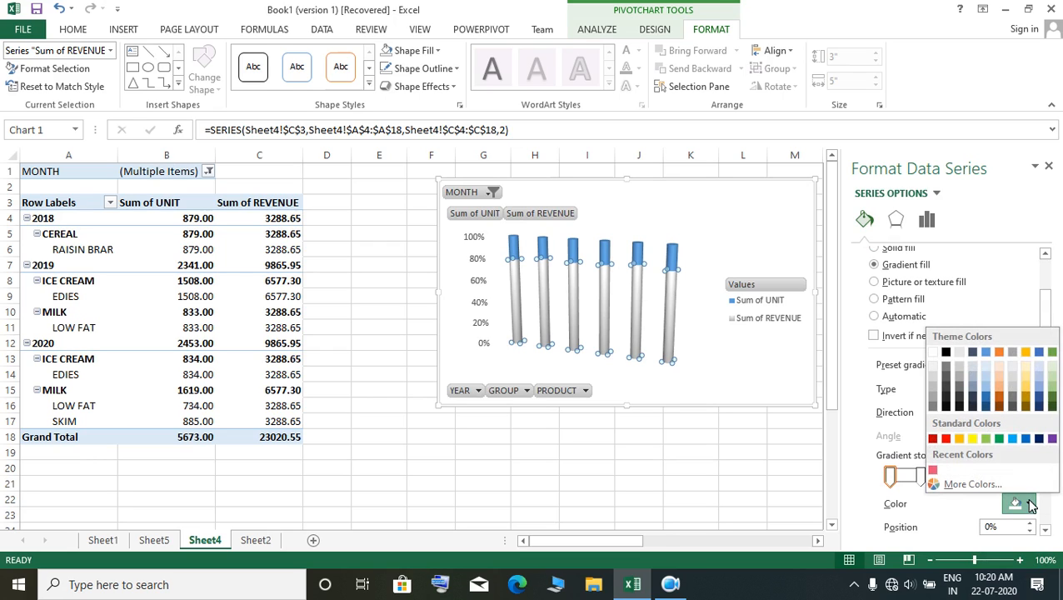
pyautogui.click(997, 399)
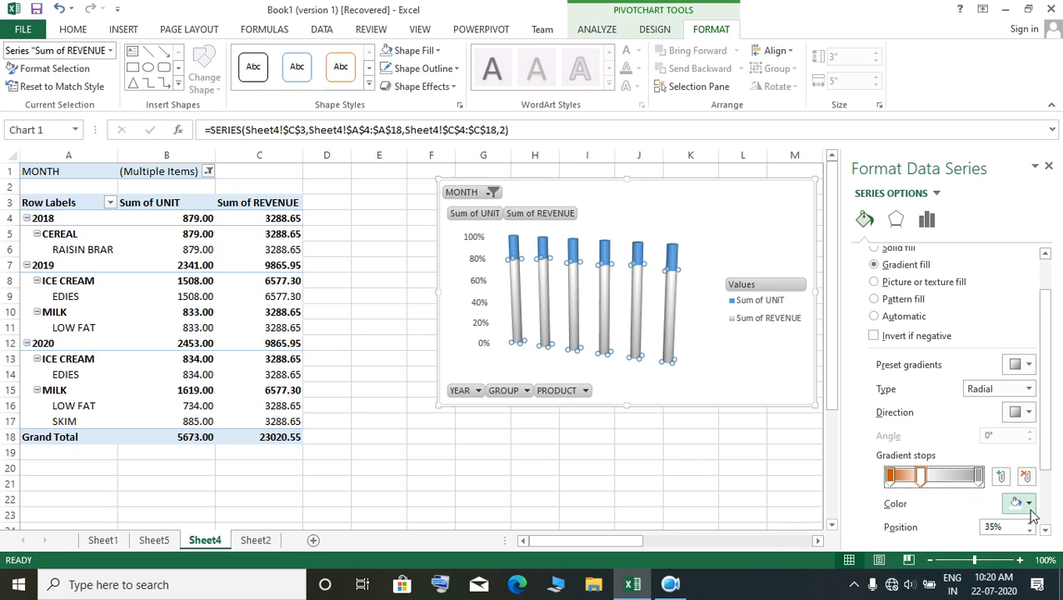
pyautogui.click(1029, 504)
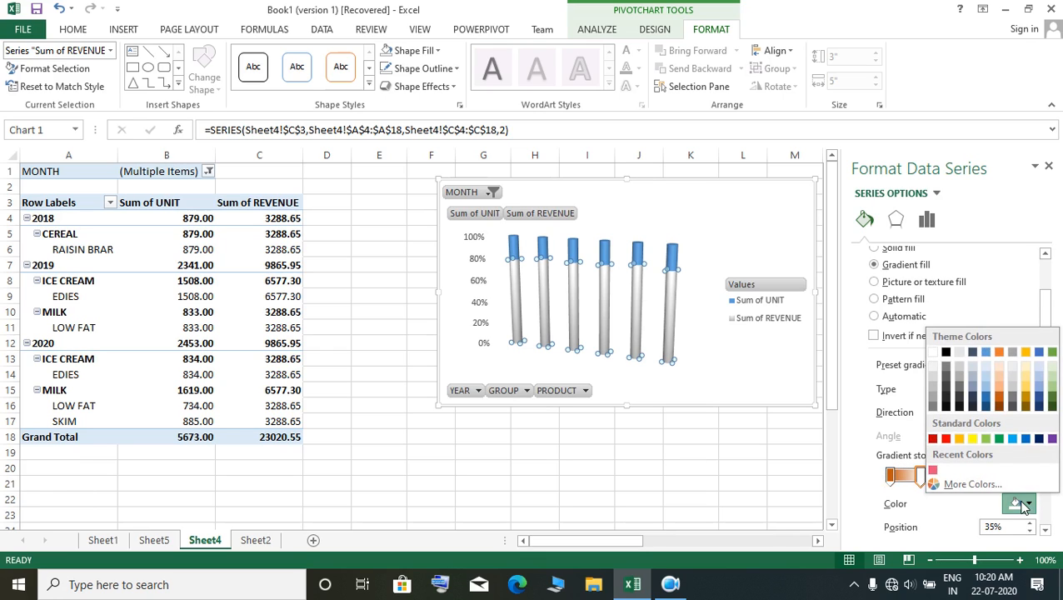
pyautogui.click(972, 439)
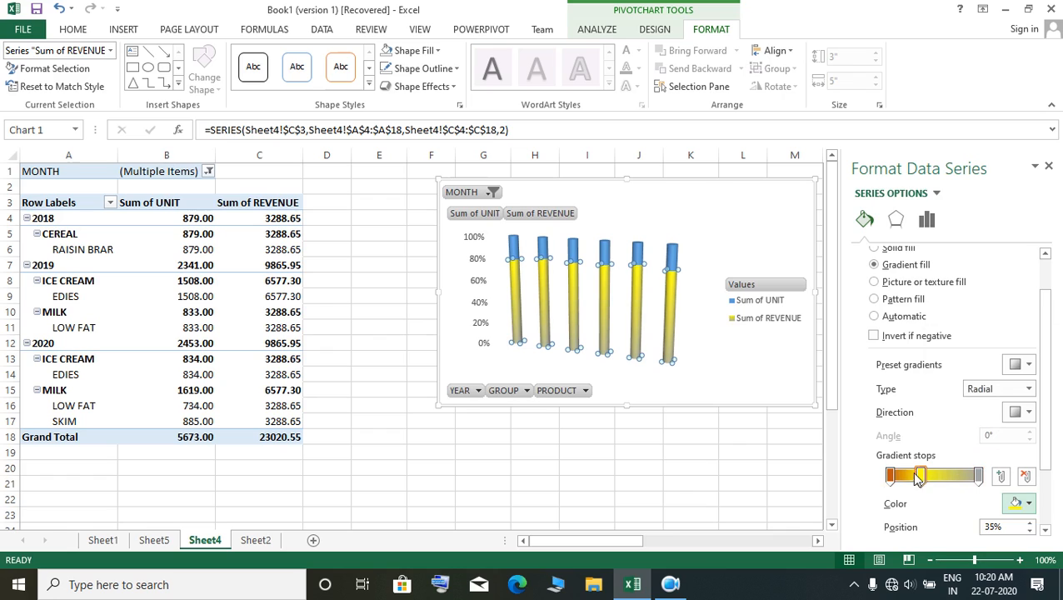
# Step: Reposition the dark orange gradient stop to 63% and the yellow stop to 23%, and recolor the yellow stop white
pyautogui.moveTo(889, 475); pyautogui.dragTo(917, 485)
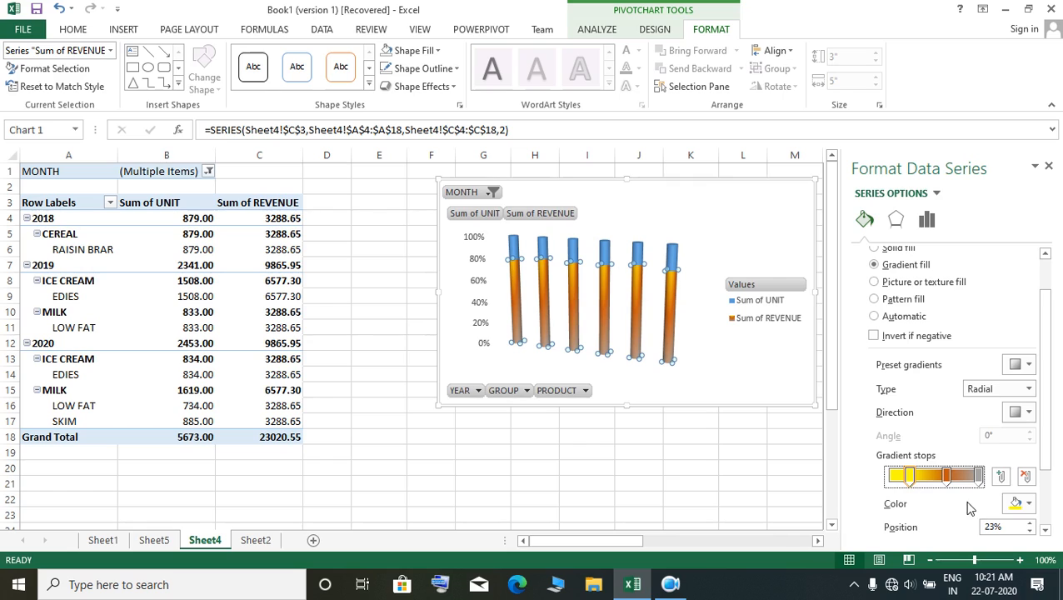
pyautogui.click(1027, 503)
pyautogui.click(932, 352)
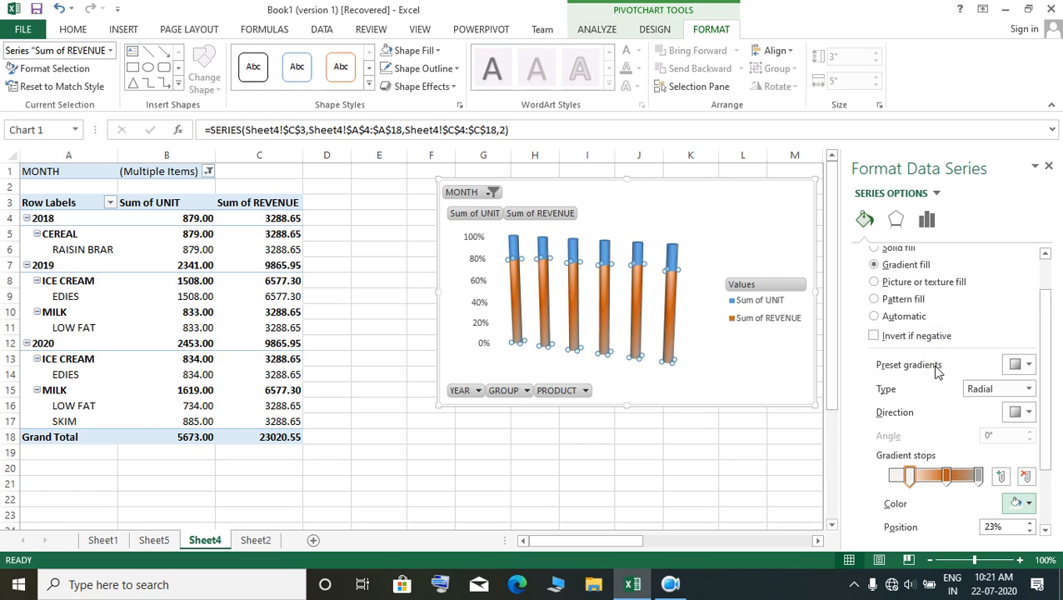
# Step: Set the transparency of the dark orange gradient stop to 64%
pyautogui.click(945, 476)
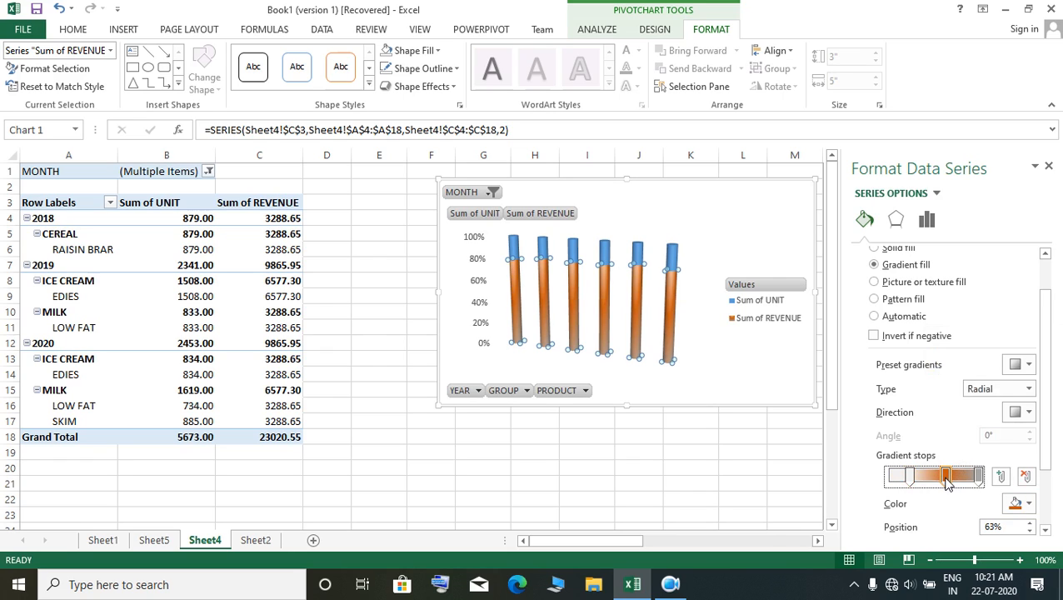
pyautogui.scroll(-3, 1054, 472)
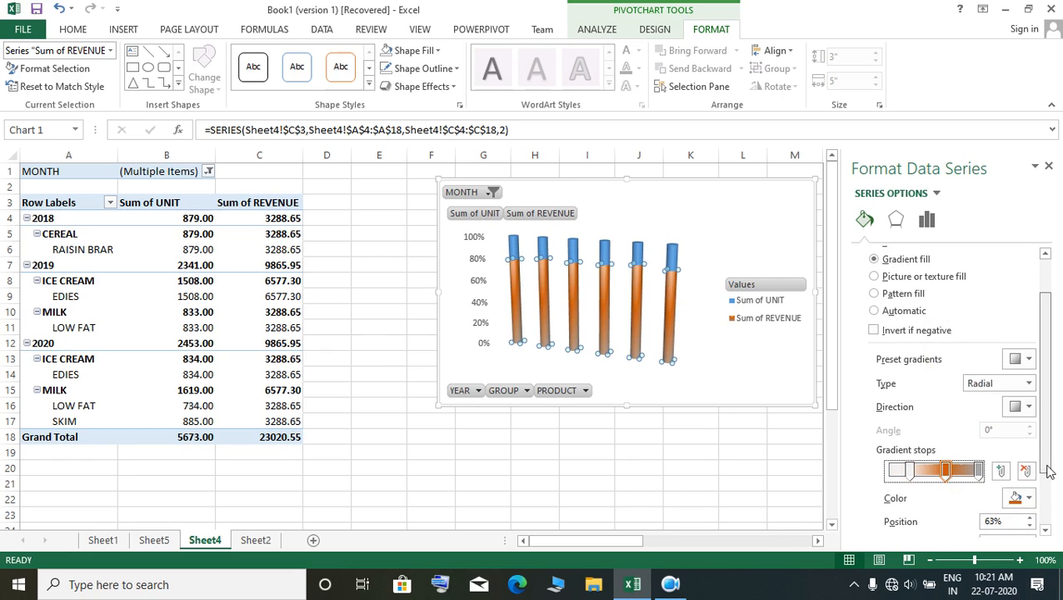
pyautogui.moveTo(947, 493); pyautogui.dragTo(966, 492)
pyautogui.click(950, 422)
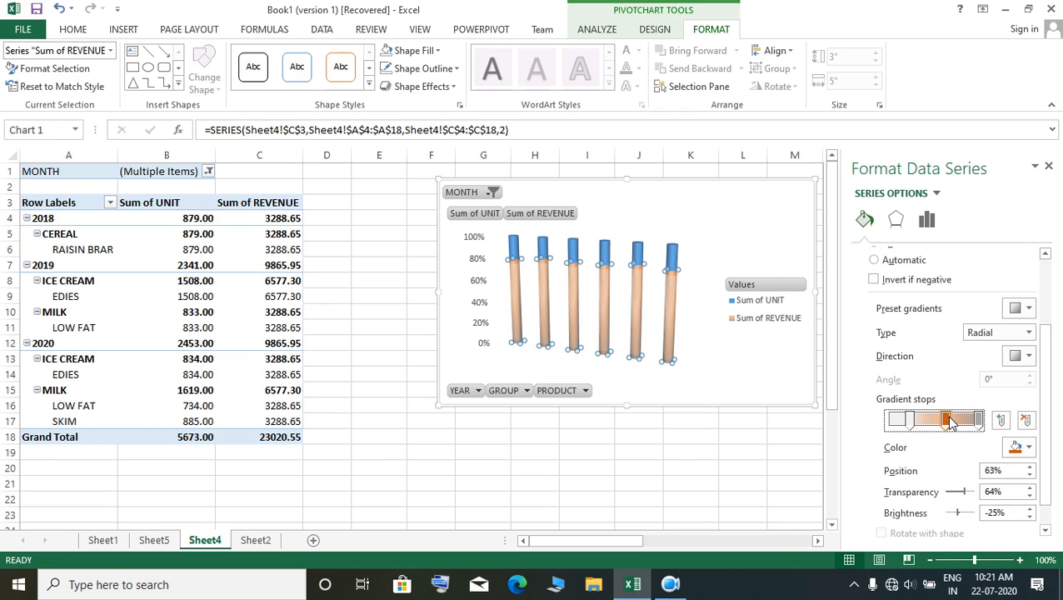
pyautogui.press('super')
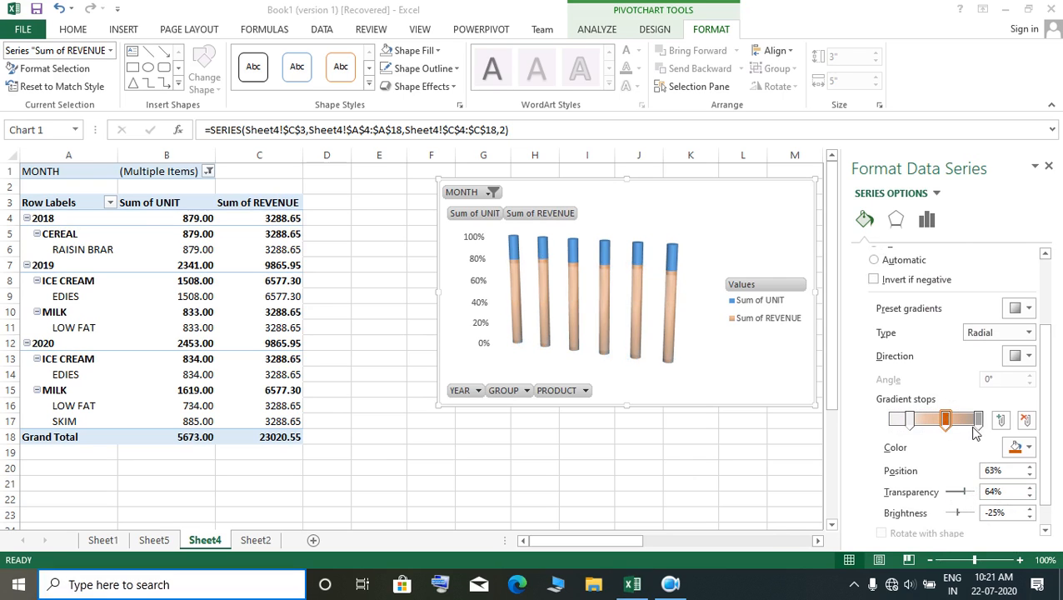
pyautogui.click(637, 585)
# Step: Color the gradient stop at 100% orange and set its transparency to 9%
pyautogui.click(978, 419)
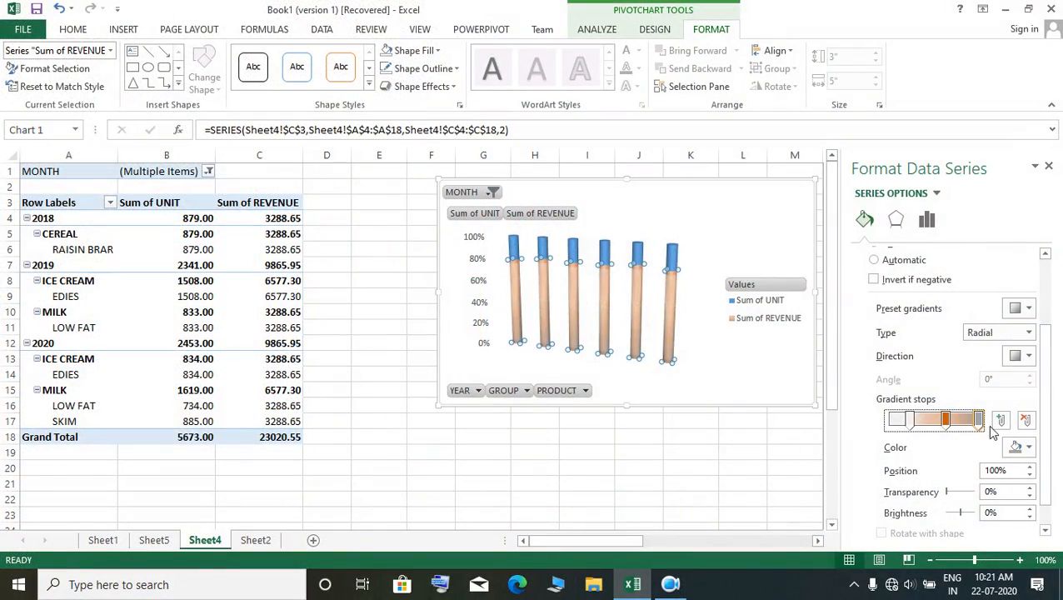
pyautogui.click(1030, 449)
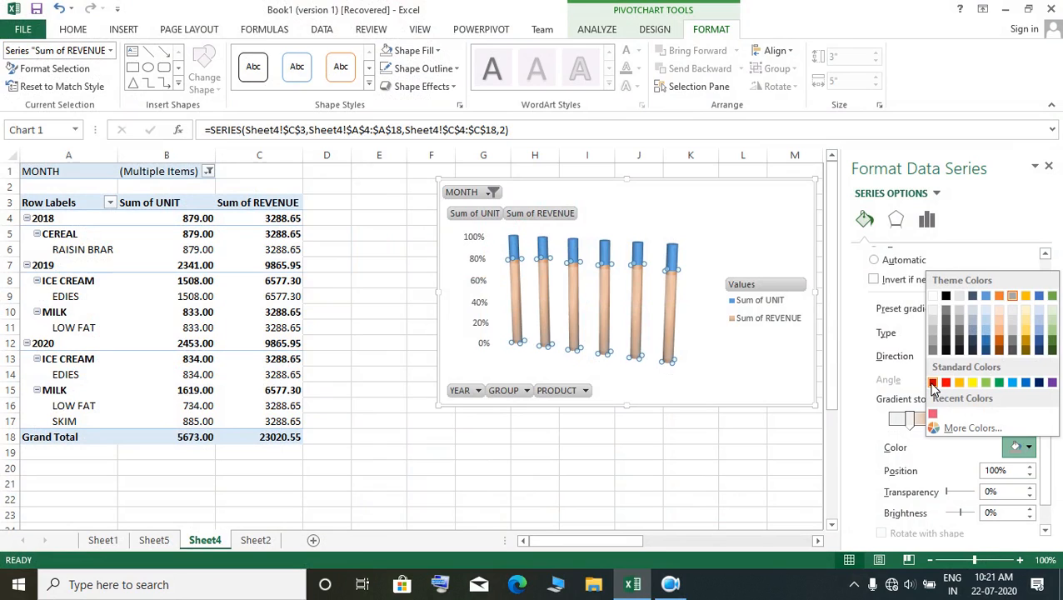
pyautogui.click(1000, 296)
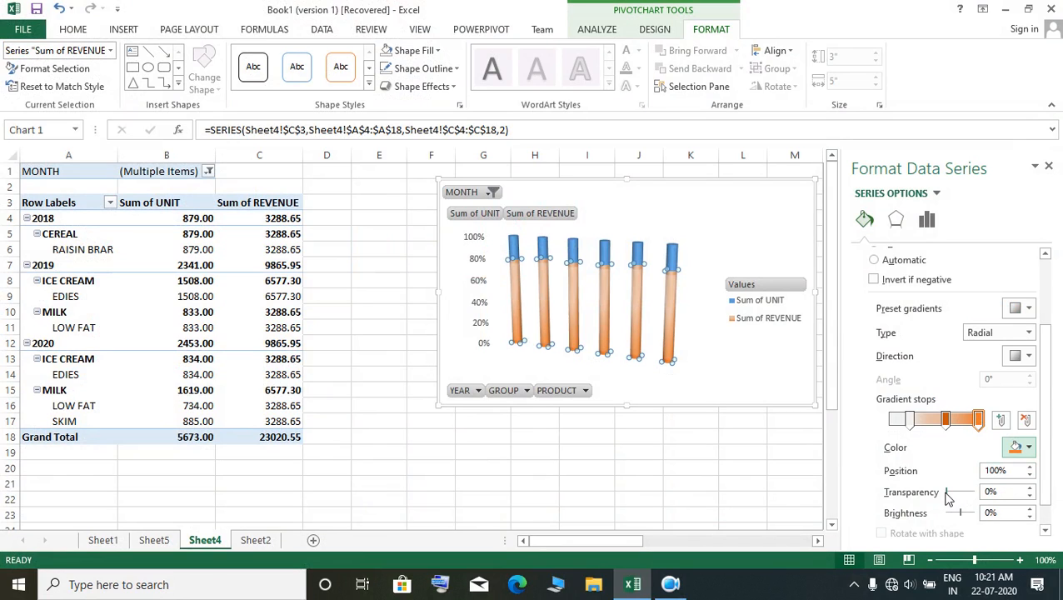
pyautogui.moveTo(946, 497); pyautogui.dragTo(958, 497)
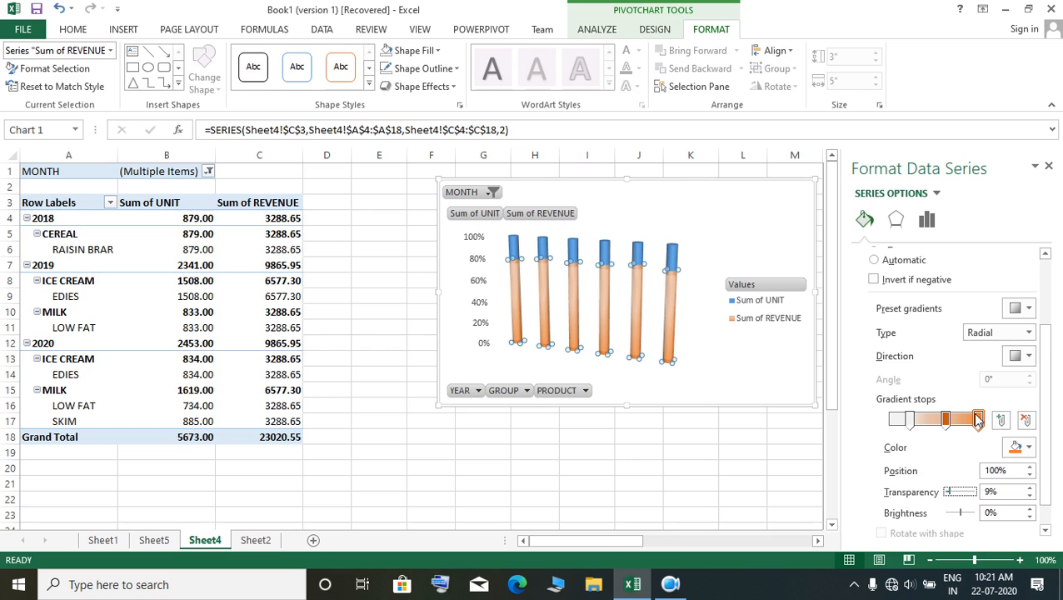
# Step: Move the orange end stop of the gradient to 39% and the white stop to 14%
pyautogui.moveTo(981, 425); pyautogui.dragTo(925, 428)
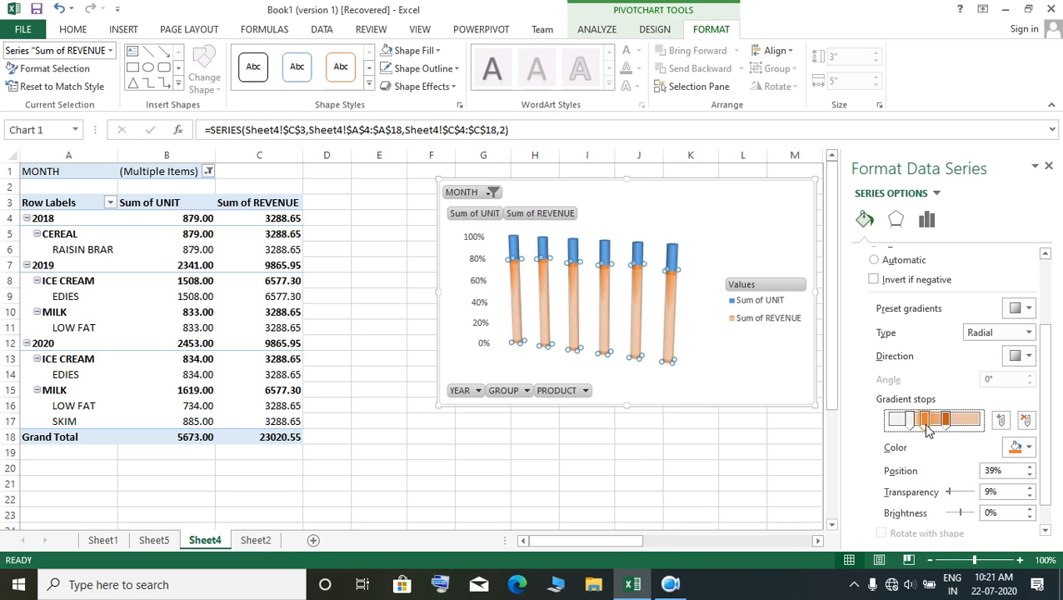
pyautogui.moveTo(910, 423); pyautogui.dragTo(903, 423)
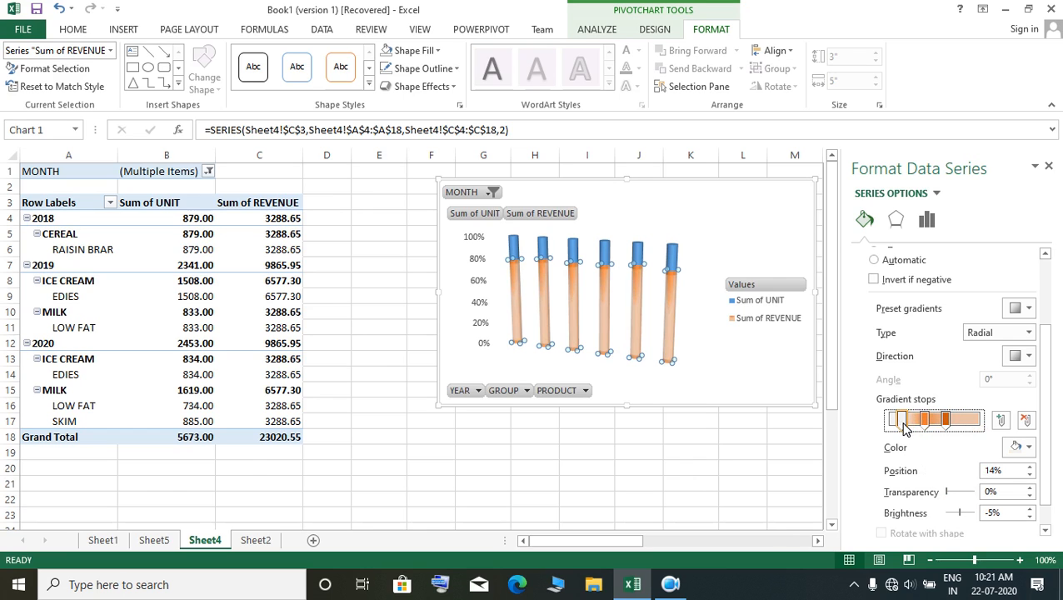
# Step: Try several top bevel presets on the Sum of UNIT series and keep one 9 pt wide and 6 pt high
pyautogui.click(608, 457)
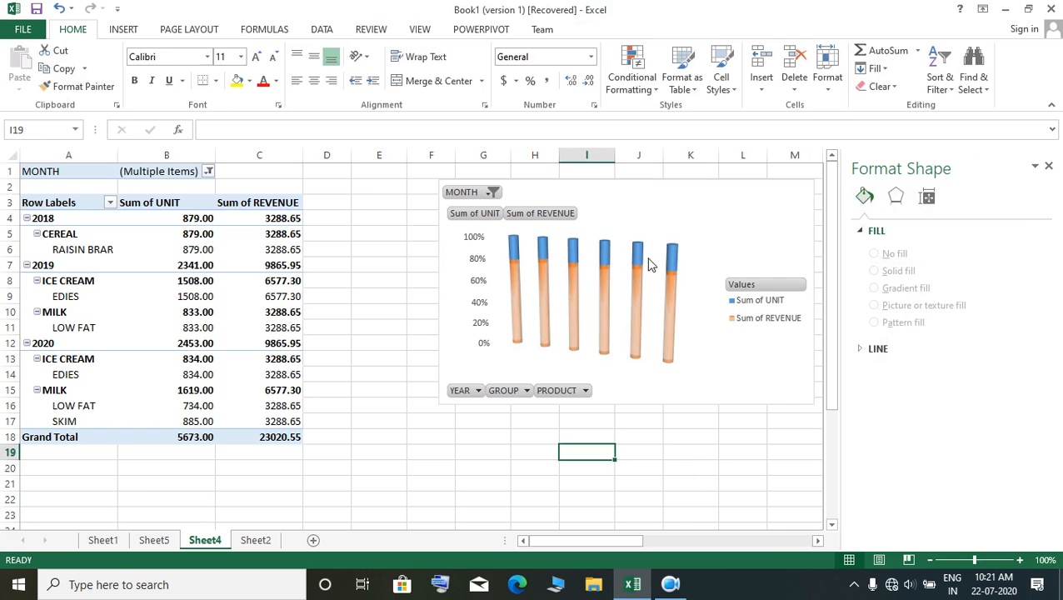
pyautogui.click(673, 265)
pyautogui.click(673, 265)
pyautogui.click(926, 219)
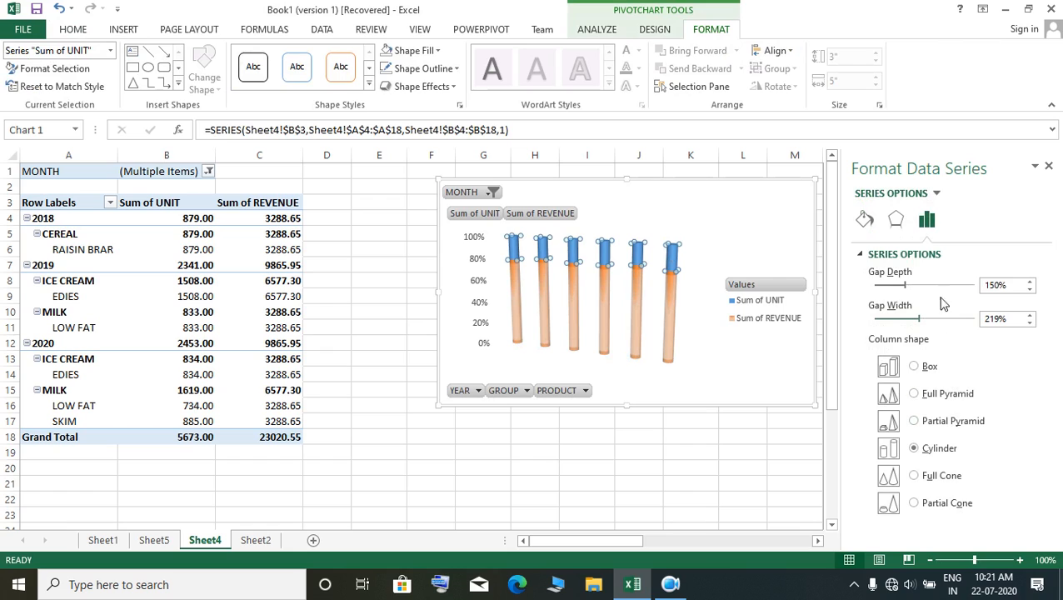
pyautogui.click(865, 219)
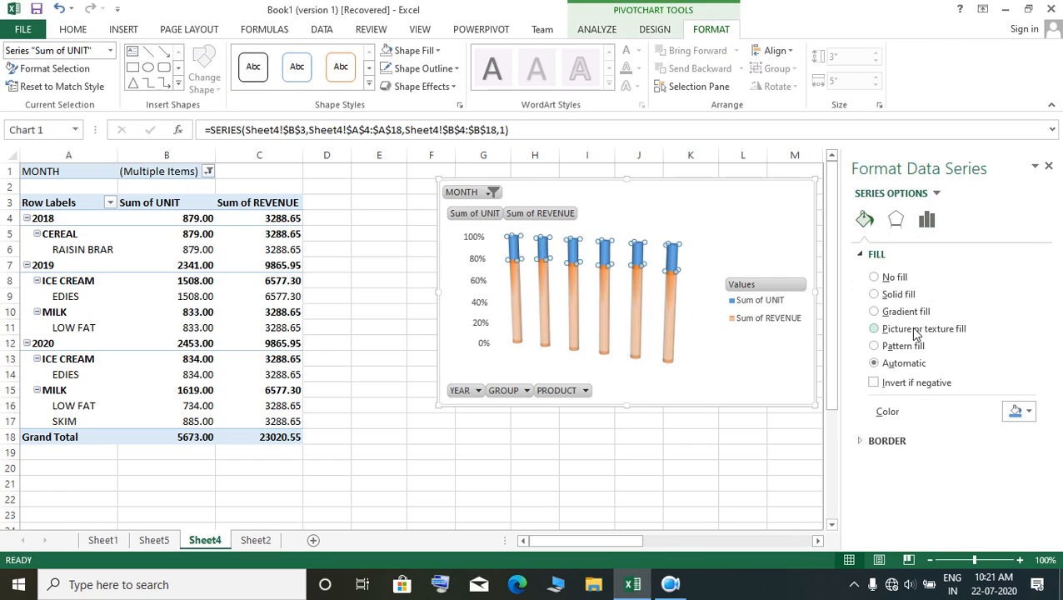
pyautogui.click(899, 222)
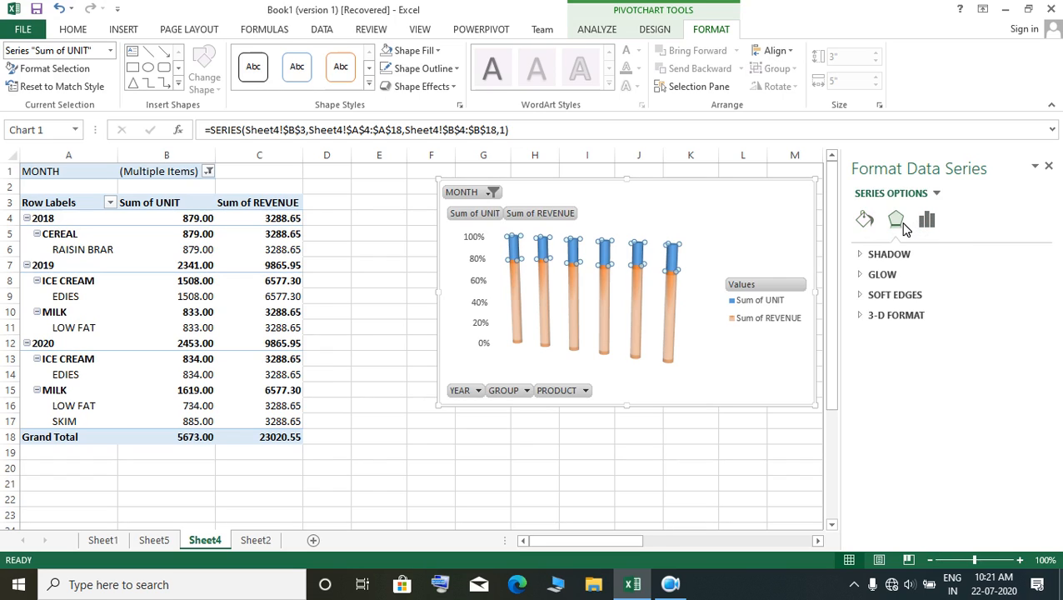
pyautogui.click(895, 314)
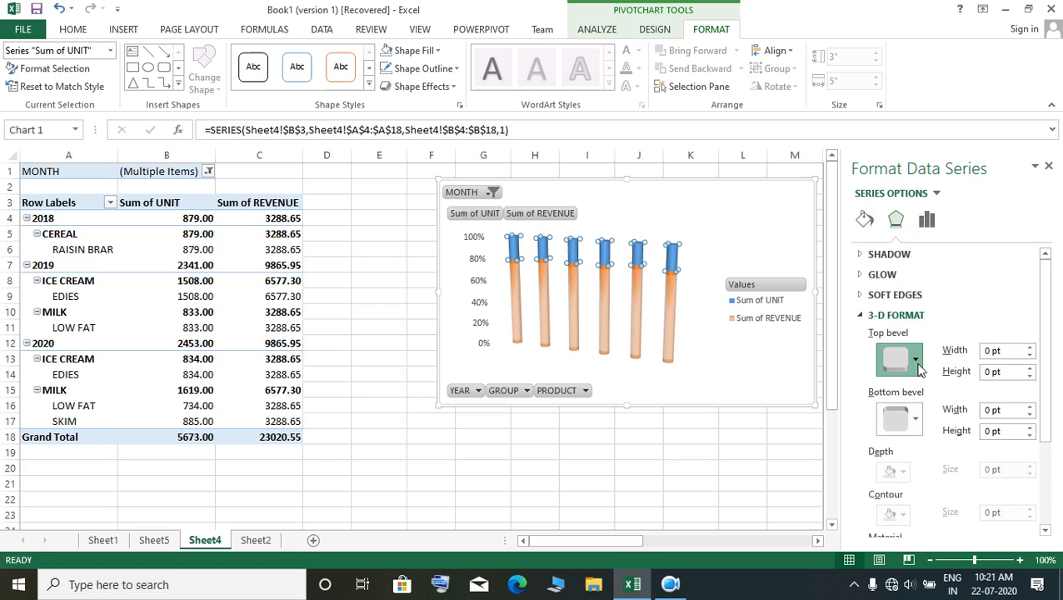
pyautogui.click(913, 369)
pyautogui.click(897, 234)
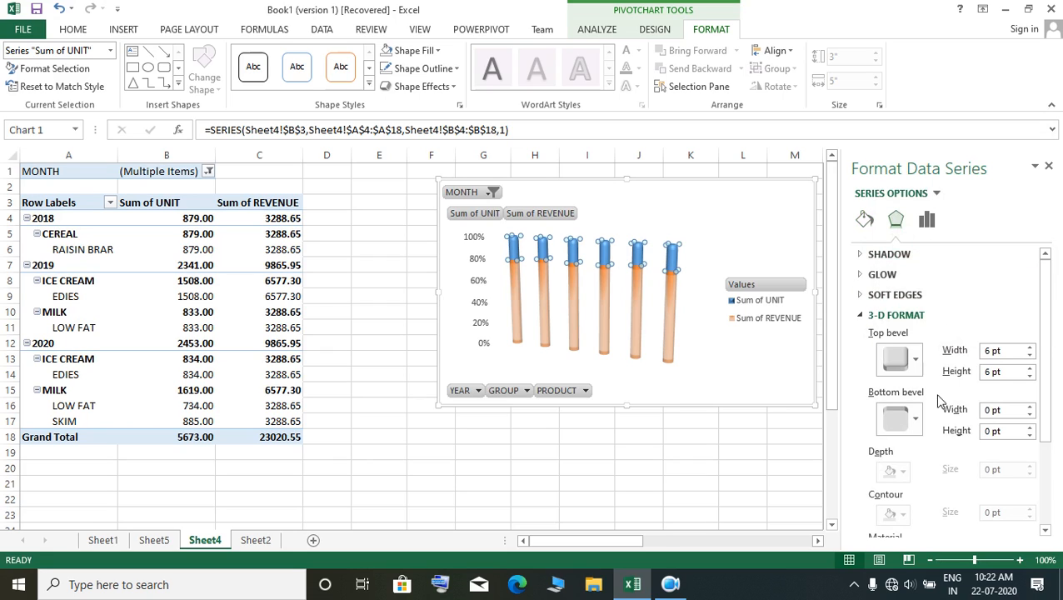
pyautogui.click(915, 370)
pyautogui.click(940, 319)
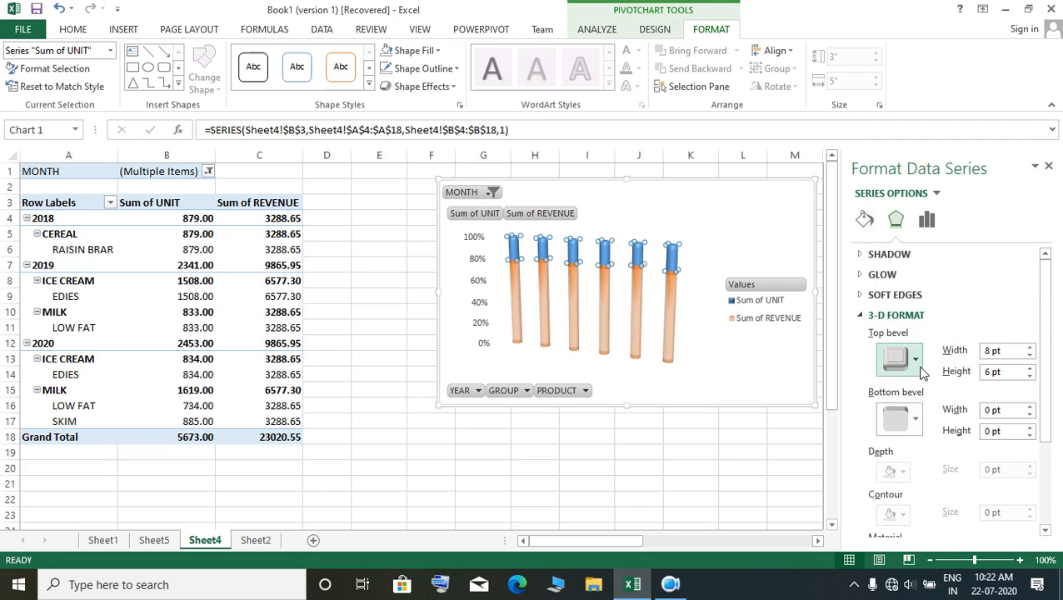
pyautogui.click(915, 360)
pyautogui.click(986, 316)
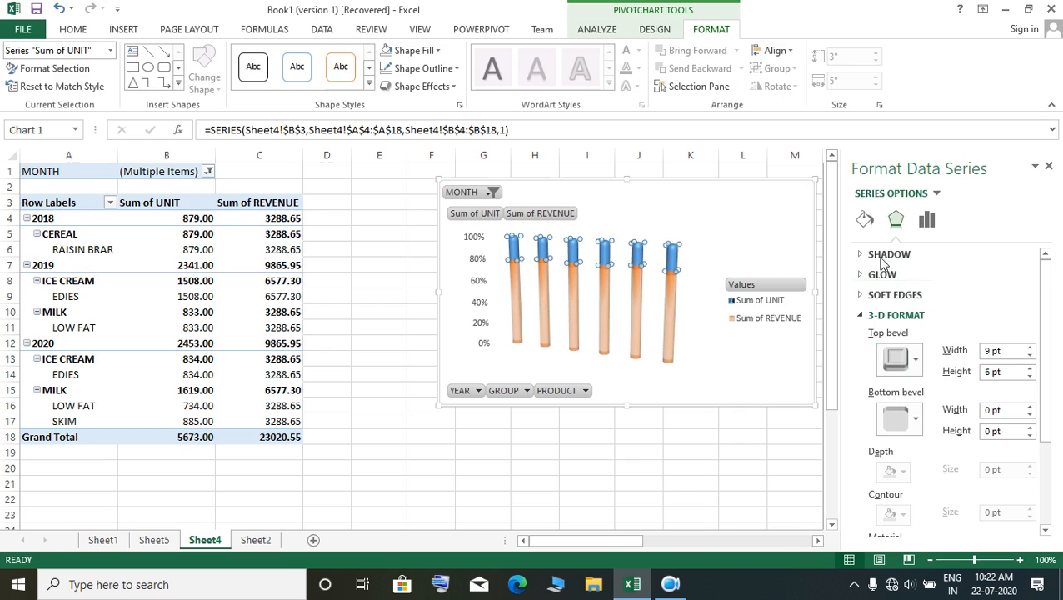
# Step: Give the Sum of UNIT series a solid orange fill
pyautogui.click(865, 219)
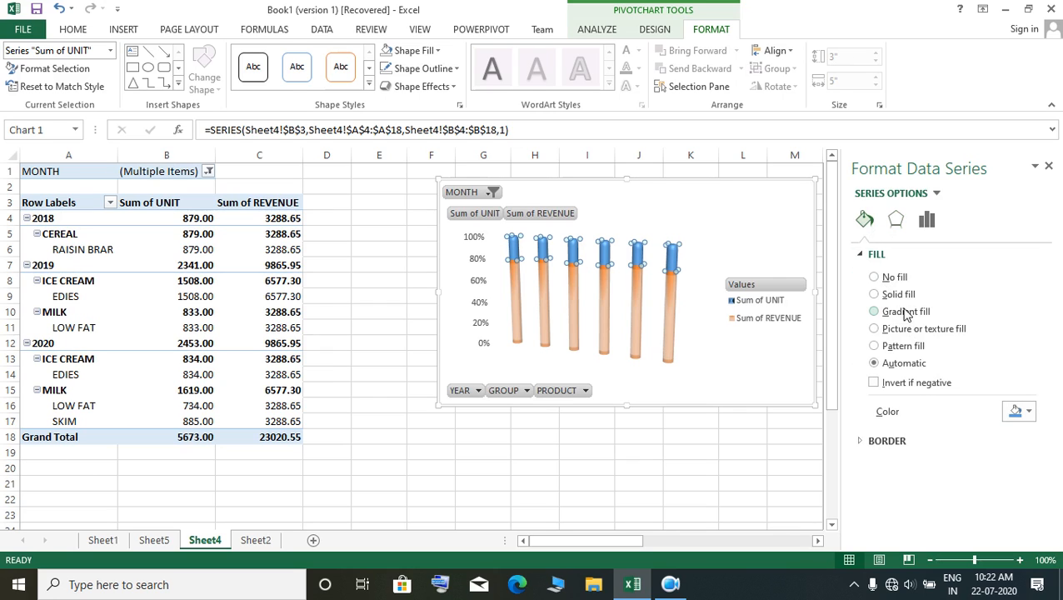
pyautogui.click(897, 293)
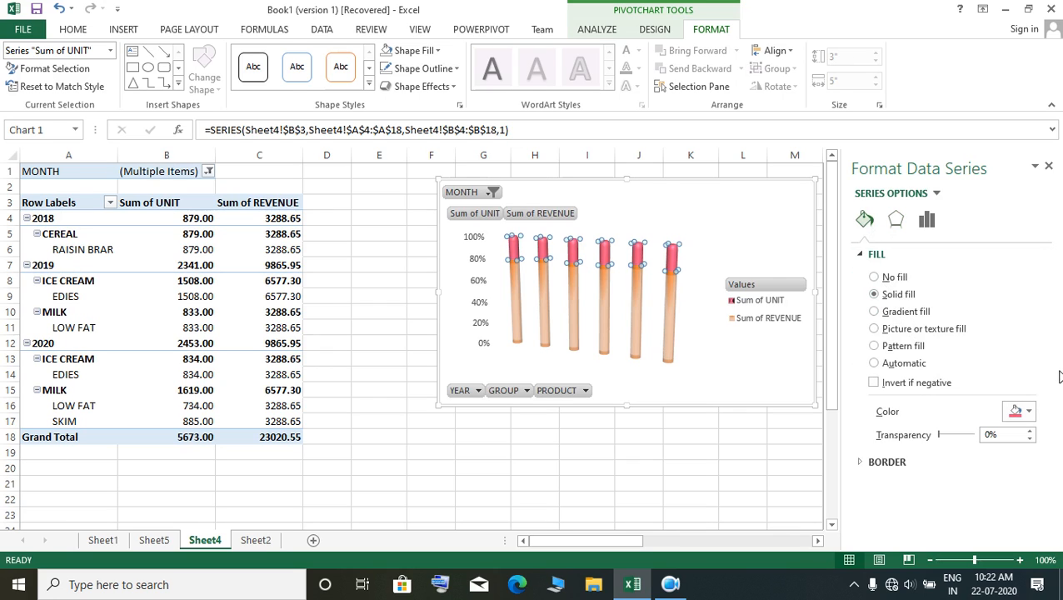
pyautogui.click(1026, 410)
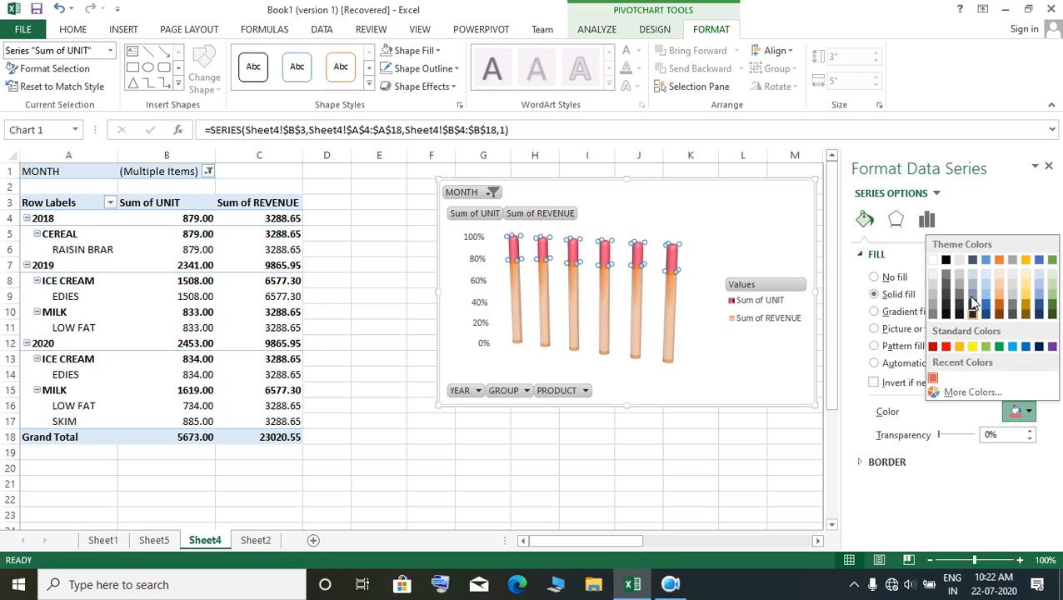
pyautogui.click(1001, 260)
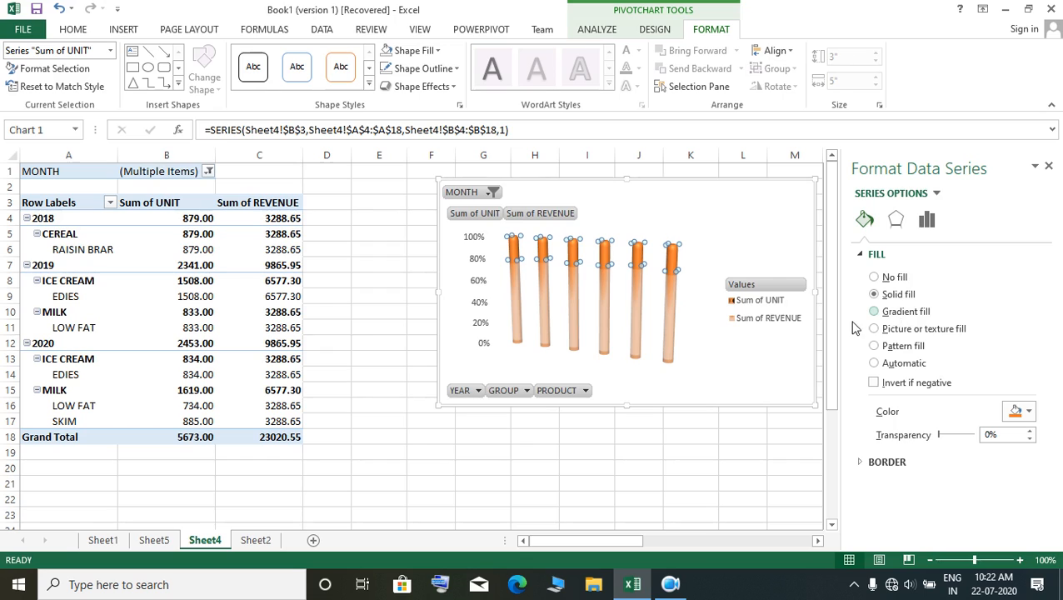
# Step: Switch the Sum of UNIT series to a gradient fill and color its 14% gradient stop red
pyautogui.click(668, 334)
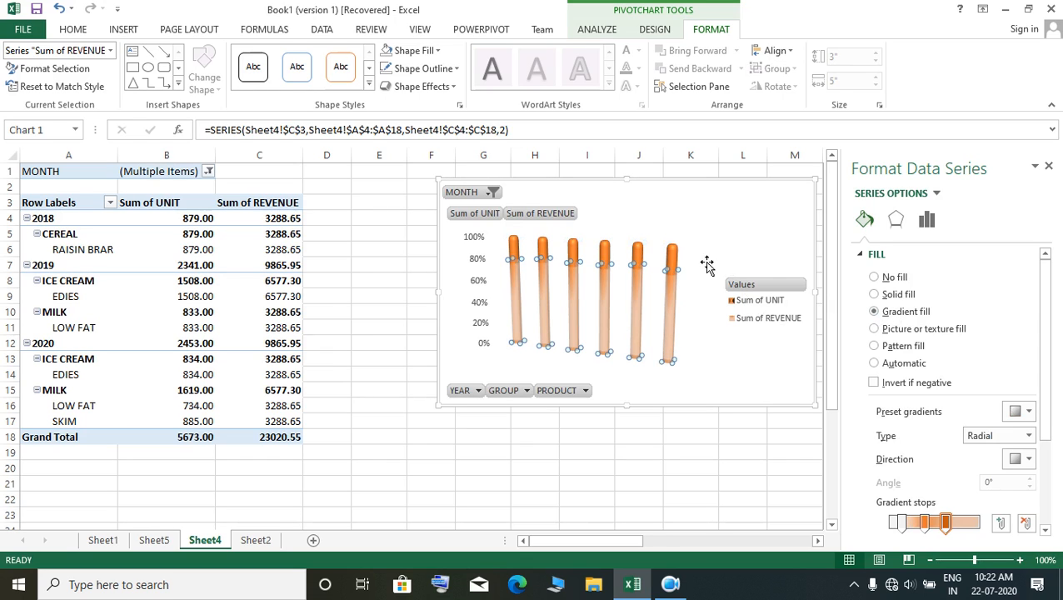
pyautogui.click(665, 305)
pyautogui.click(665, 309)
pyautogui.click(672, 263)
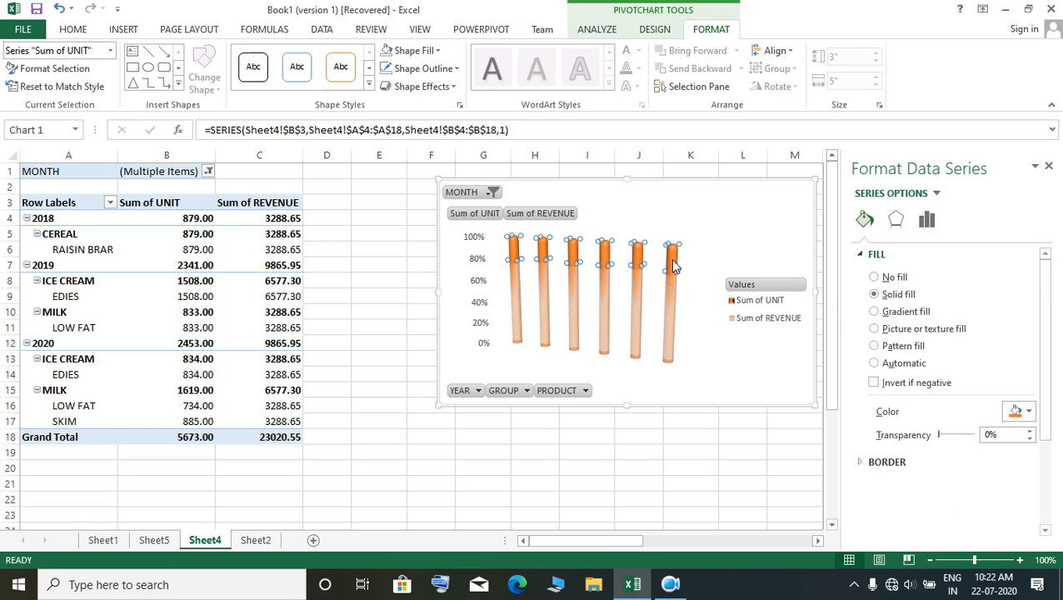
pyautogui.click(908, 311)
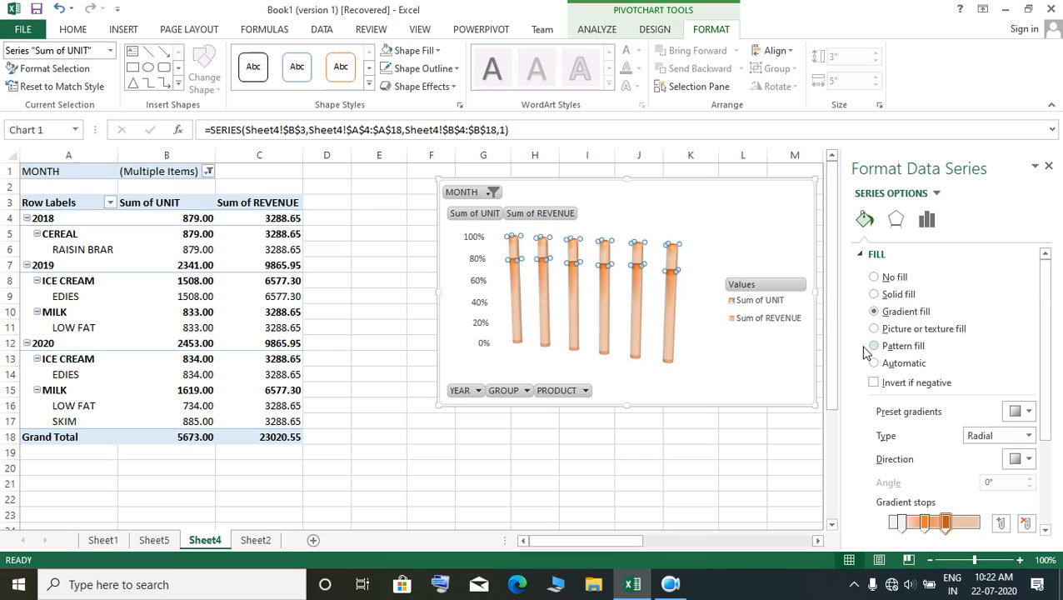
pyautogui.click(902, 525)
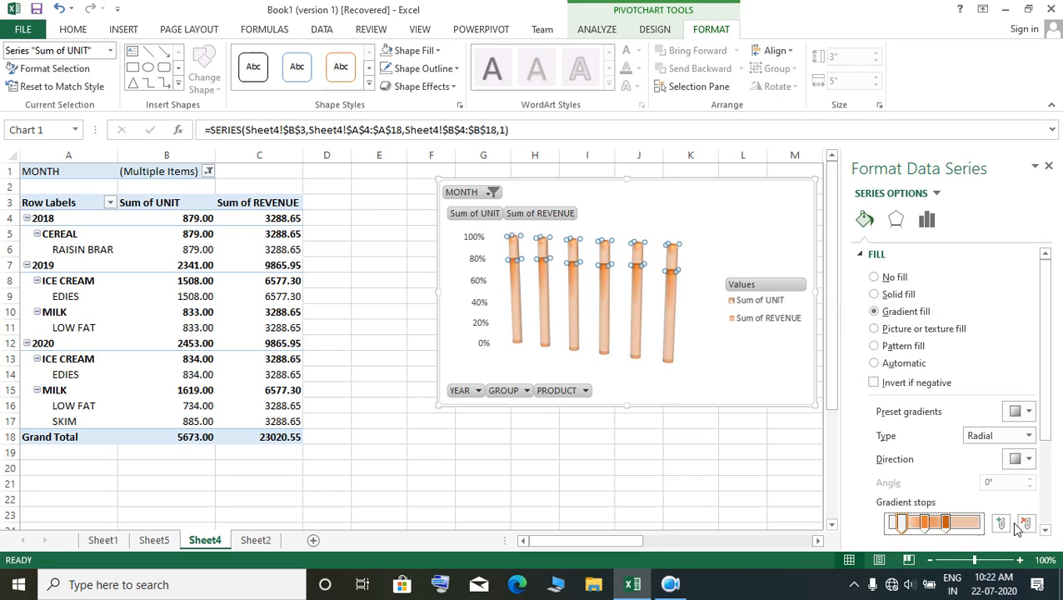
pyautogui.moveTo(1046, 404); pyautogui.dragTo(1048, 510)
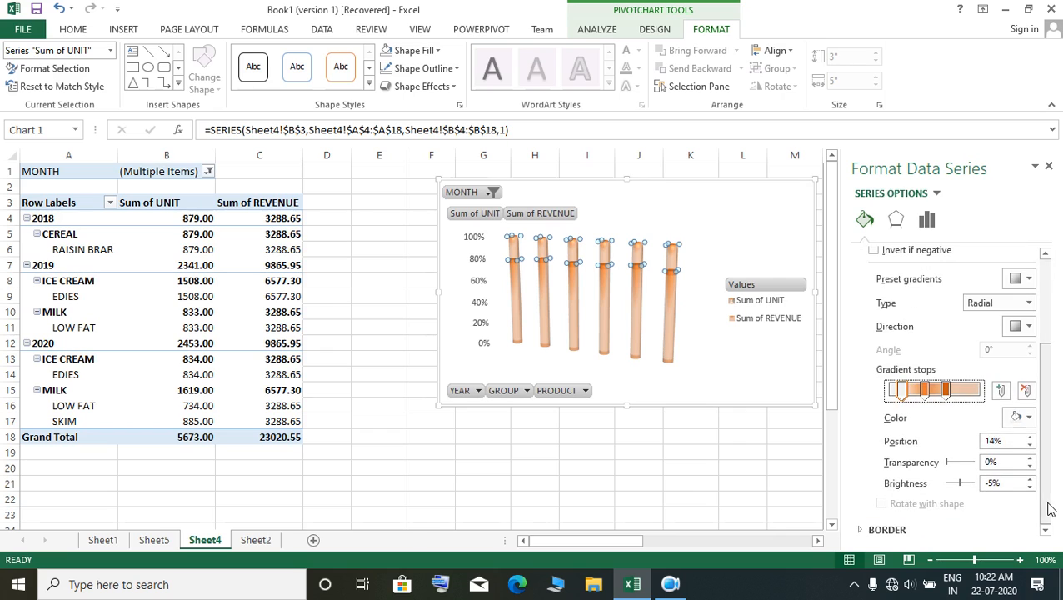
pyautogui.click(1027, 417)
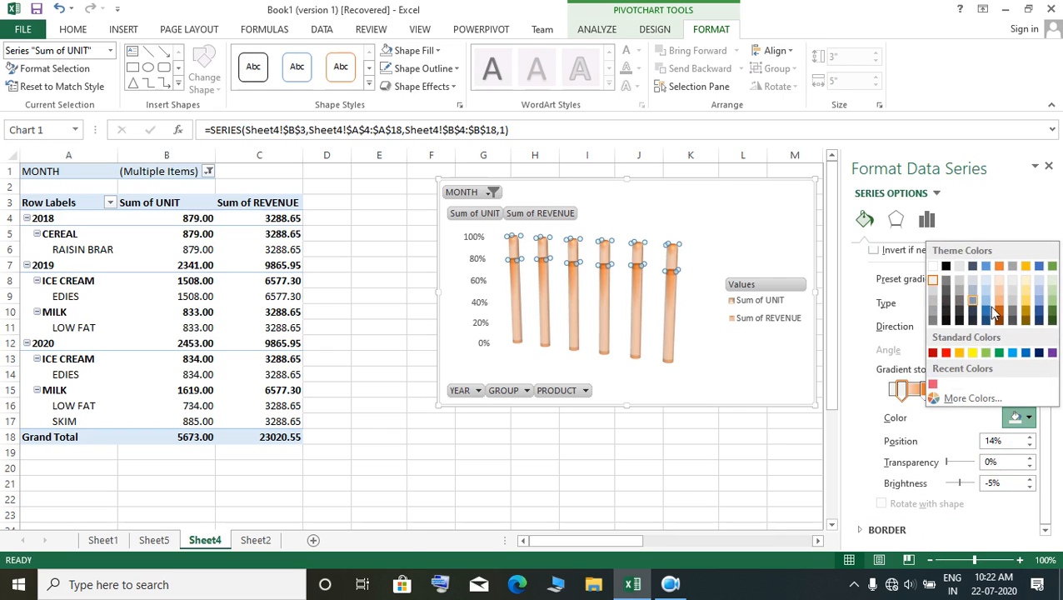
pyautogui.click(946, 353)
# Step: Shift the dark orange gradient stop toward the end, move the orange stop to 55% and recolor that one yellow
pyautogui.click(924, 392)
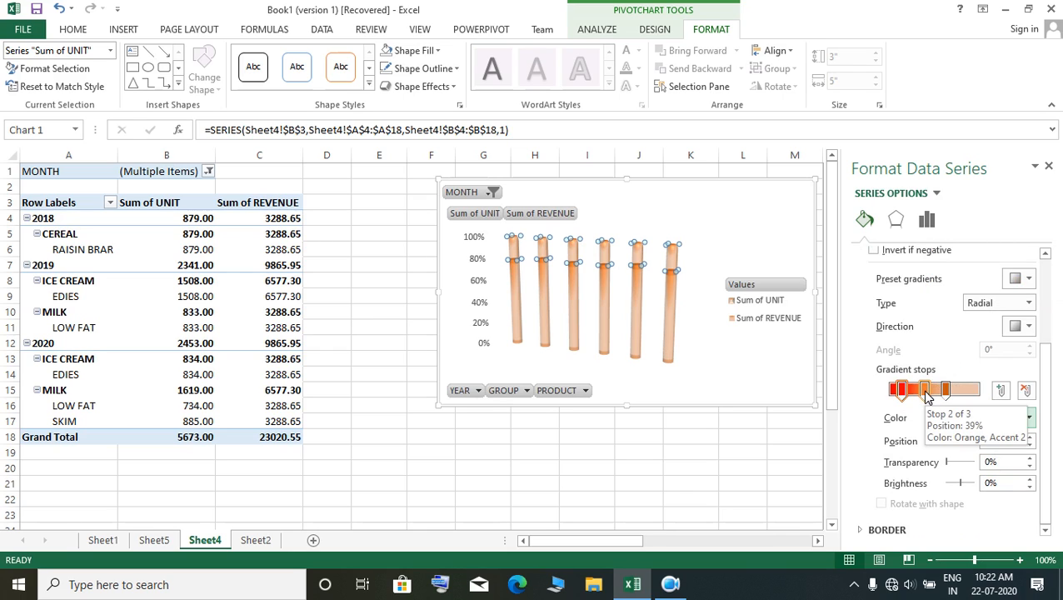
pyautogui.moveTo(949, 395)
pyautogui.mouseDown()
pyautogui.moveTo(959, 394)
pyautogui.moveTo(916, 395)
pyautogui.moveTo(940, 394)
pyautogui.mouseUp()
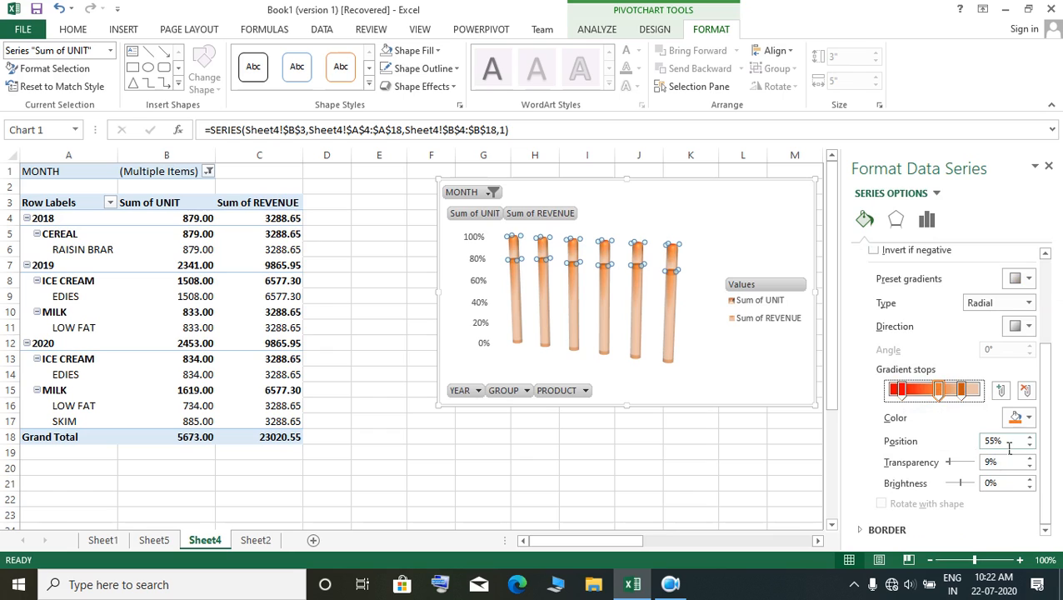
pyautogui.click(1028, 417)
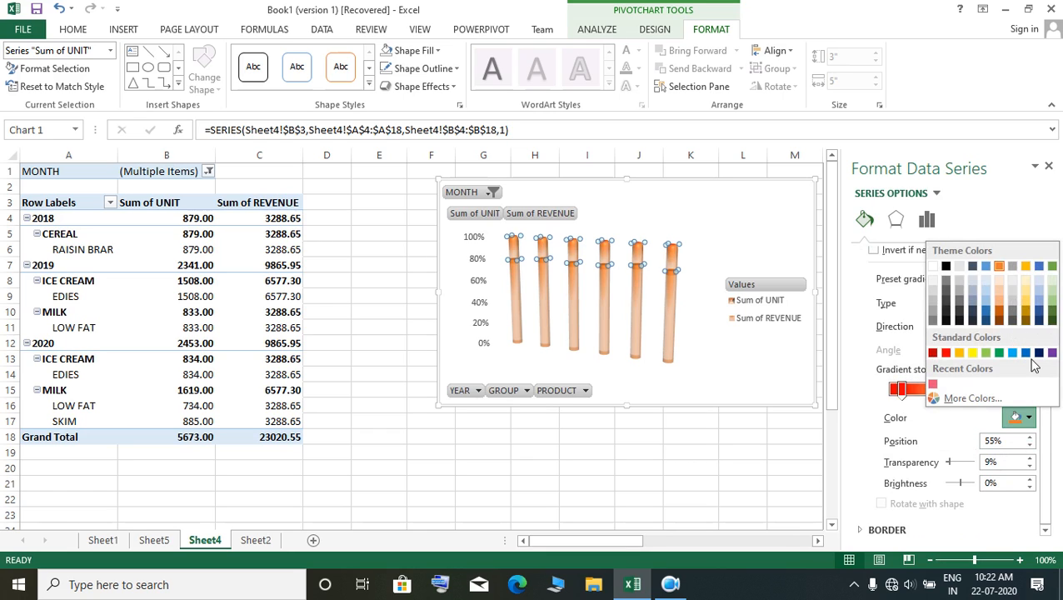
pyautogui.click(972, 353)
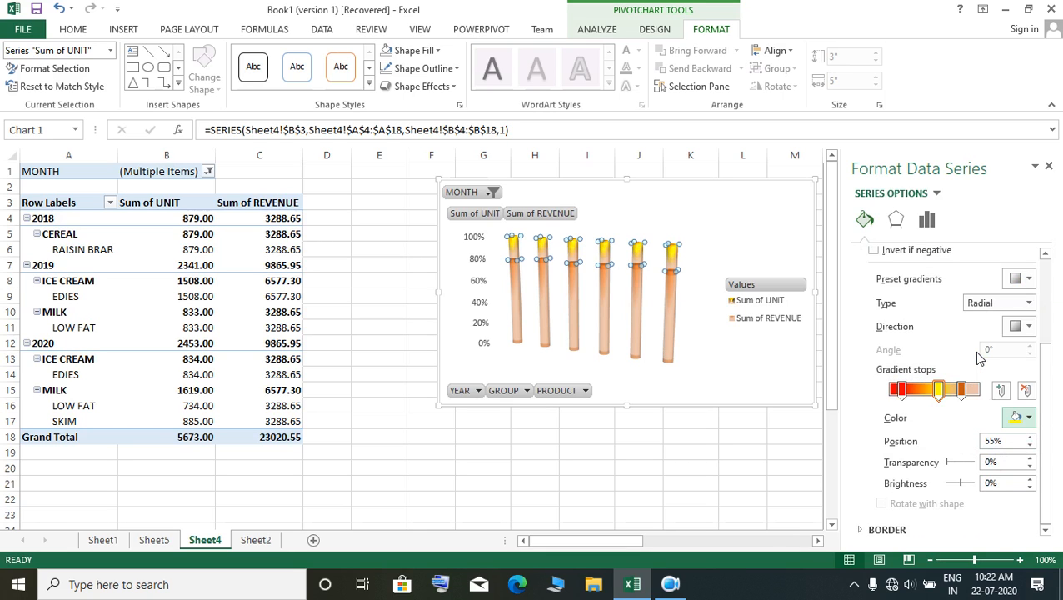
pyautogui.click(671, 470)
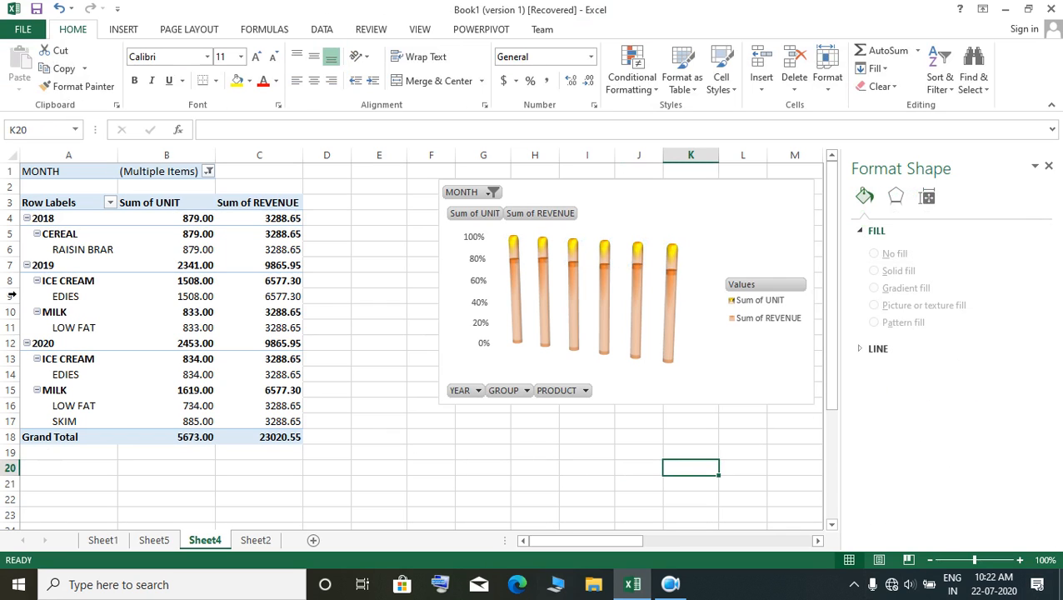
# Step: Set the chart's MONTH filter to All and enlarge the chart to fill the space beside the PivotTable
pyautogui.click(491, 200)
pyautogui.click(492, 193)
pyautogui.click(339, 222)
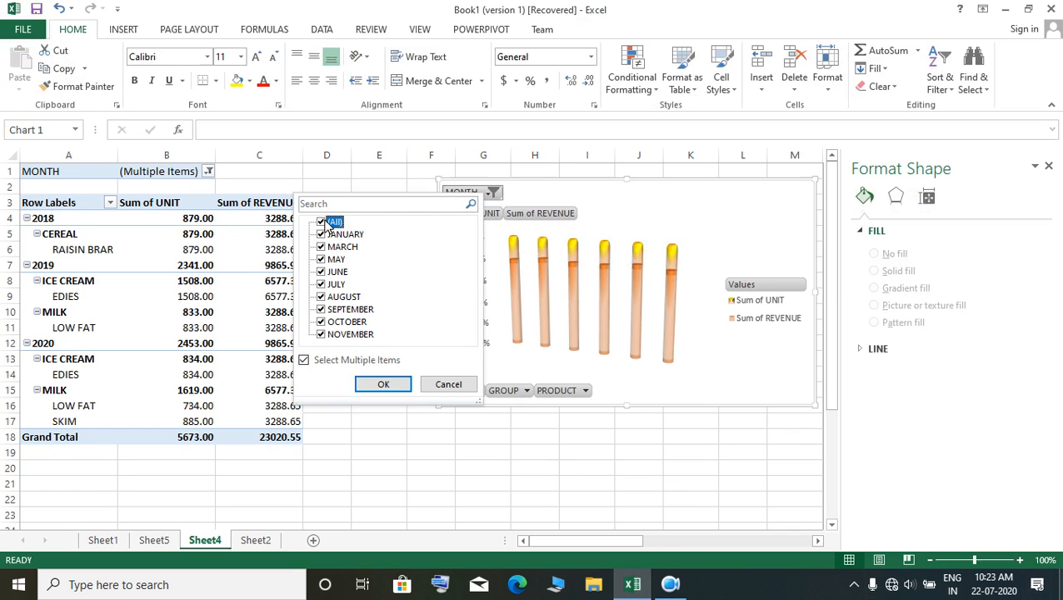
pyautogui.click(382, 385)
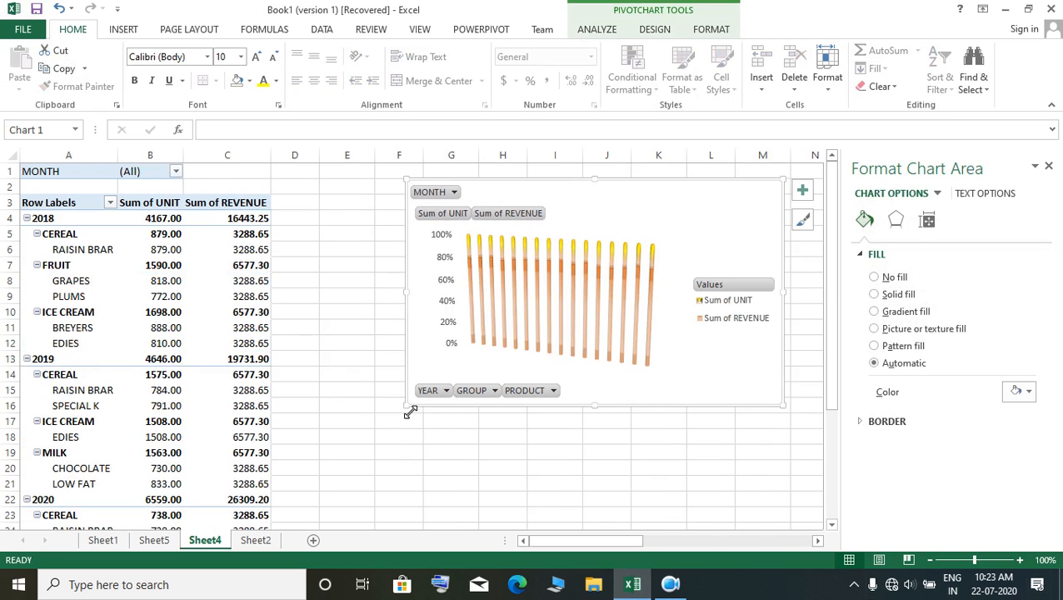
pyautogui.moveTo(410, 413); pyautogui.dragTo(288, 458)
pyautogui.moveTo(790, 411); pyautogui.dragTo(820, 415)
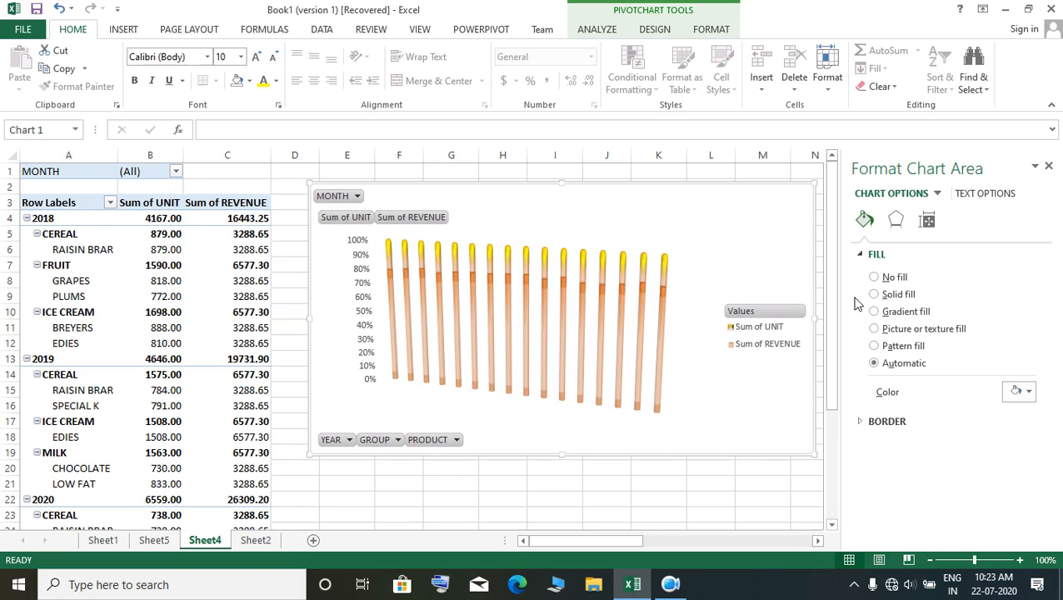
# Step: Show the field list for the PivotTable and close the shape formatting pane
pyautogui.click(85, 293)
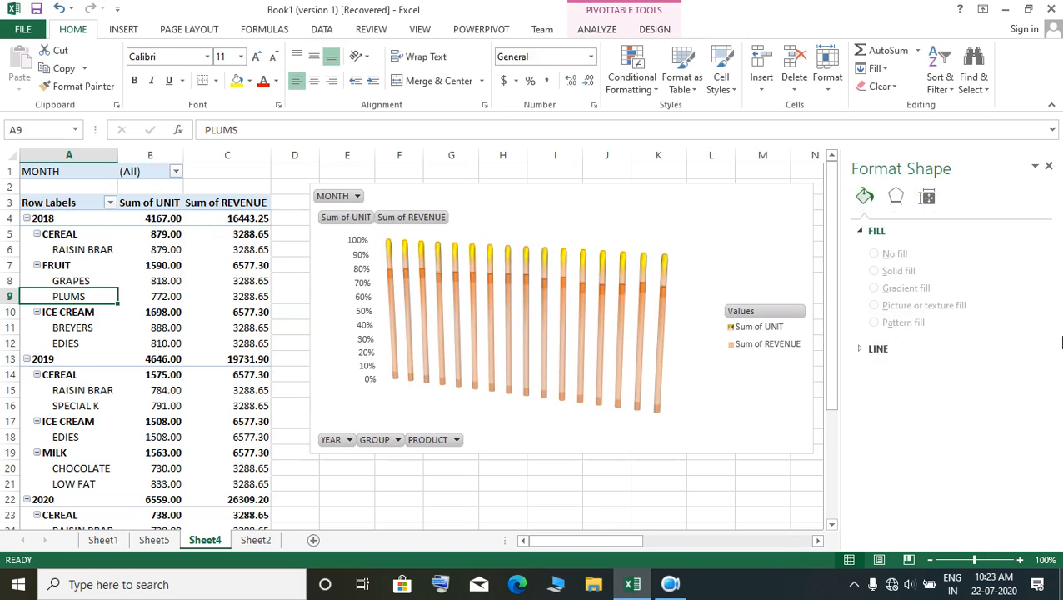
pyautogui.click(249, 405)
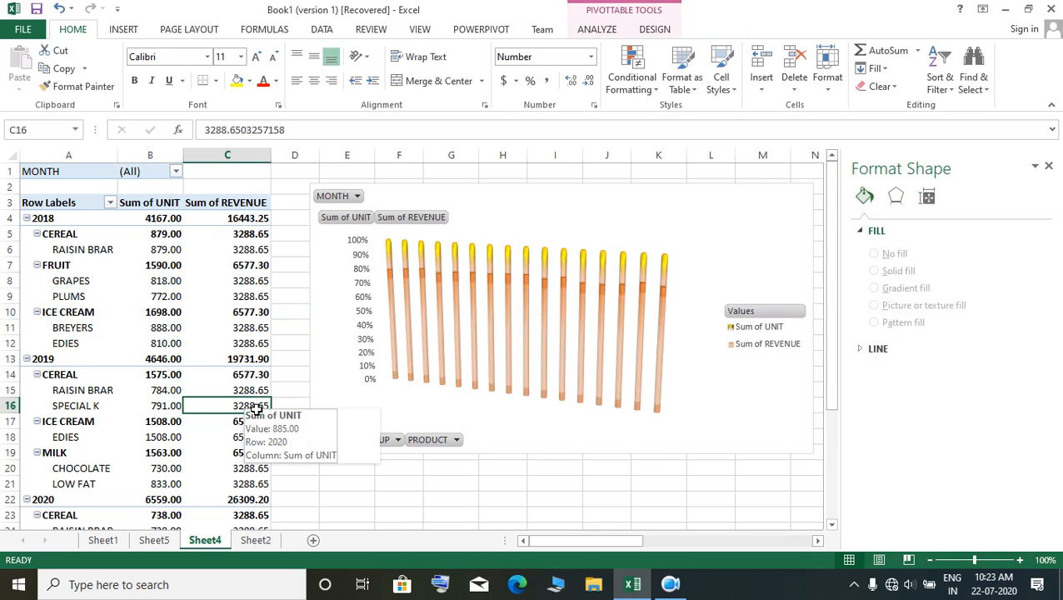
pyautogui.click(218, 313)
pyautogui.click(163, 250)
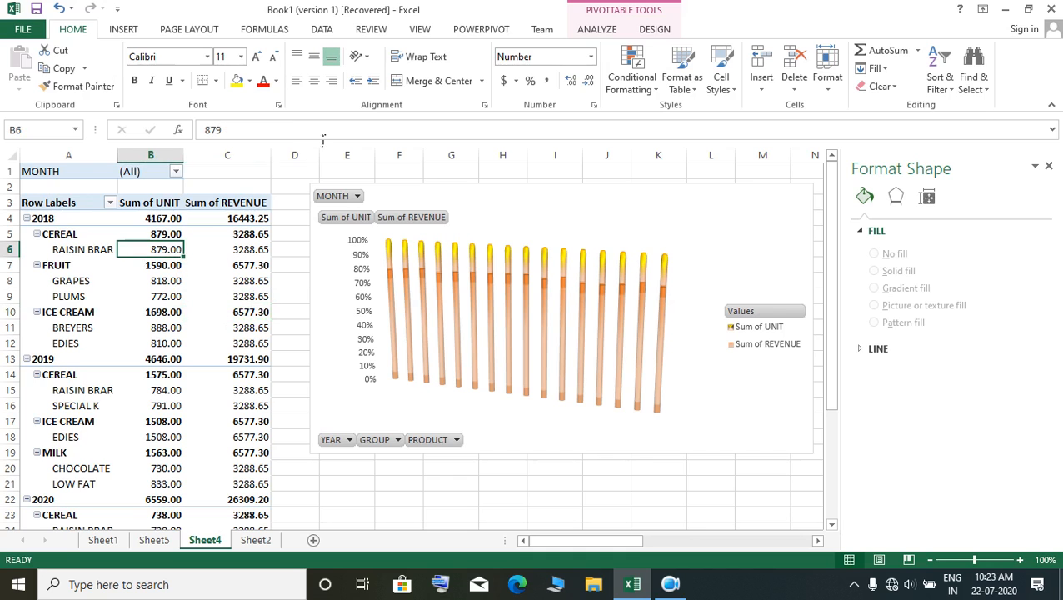
pyautogui.click(589, 30)
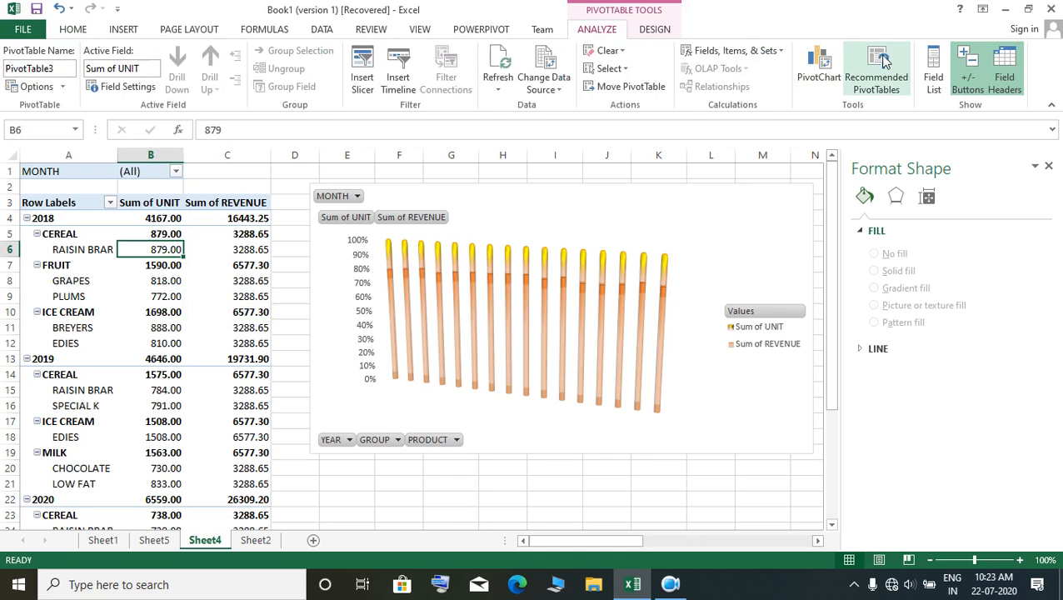
pyautogui.click(933, 73)
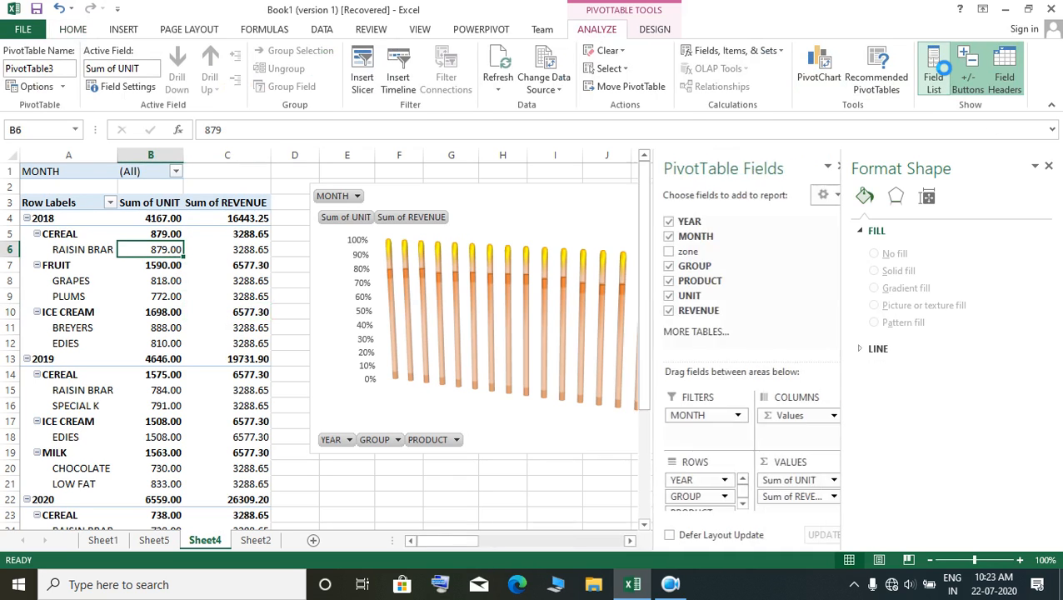
pyautogui.click(1046, 166)
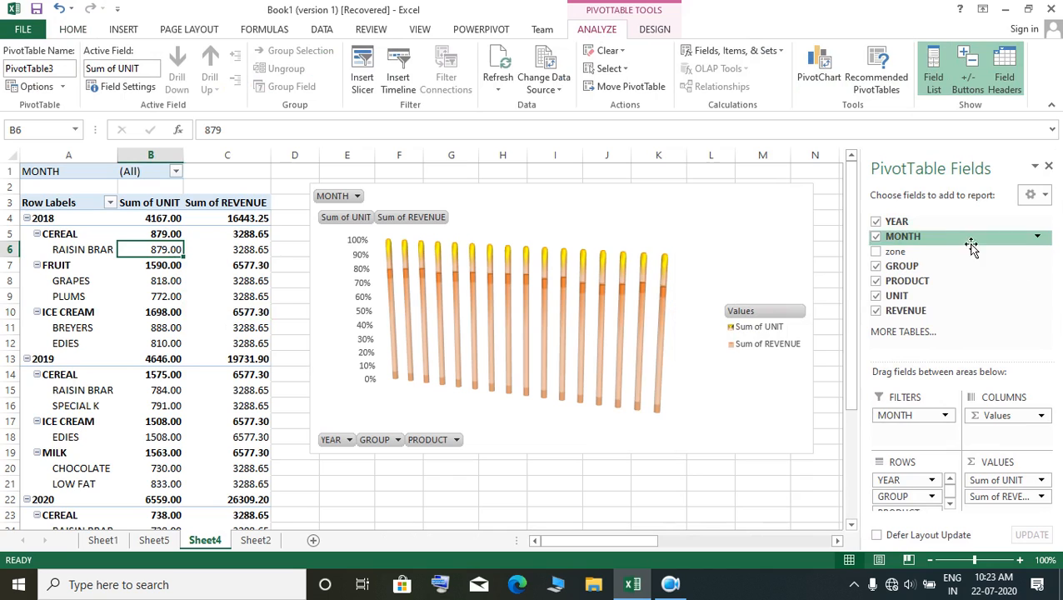
# Step: Remove the YEAR, MONTH, GROUP and PRODUCT fields from the PivotTable, keeping only UNIT and REVENUE
pyautogui.click(875, 223)
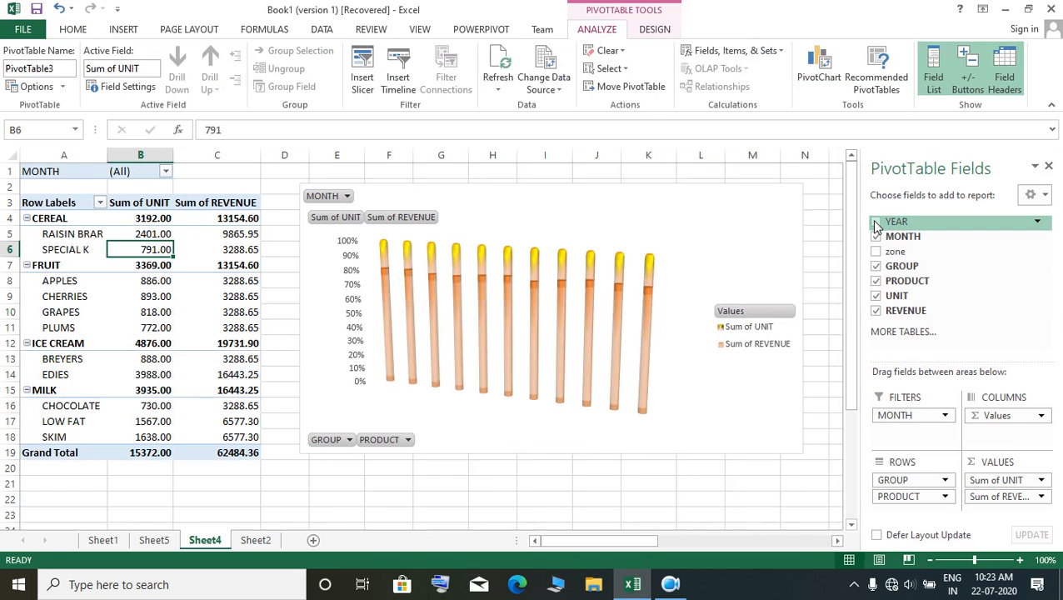
pyautogui.click(876, 237)
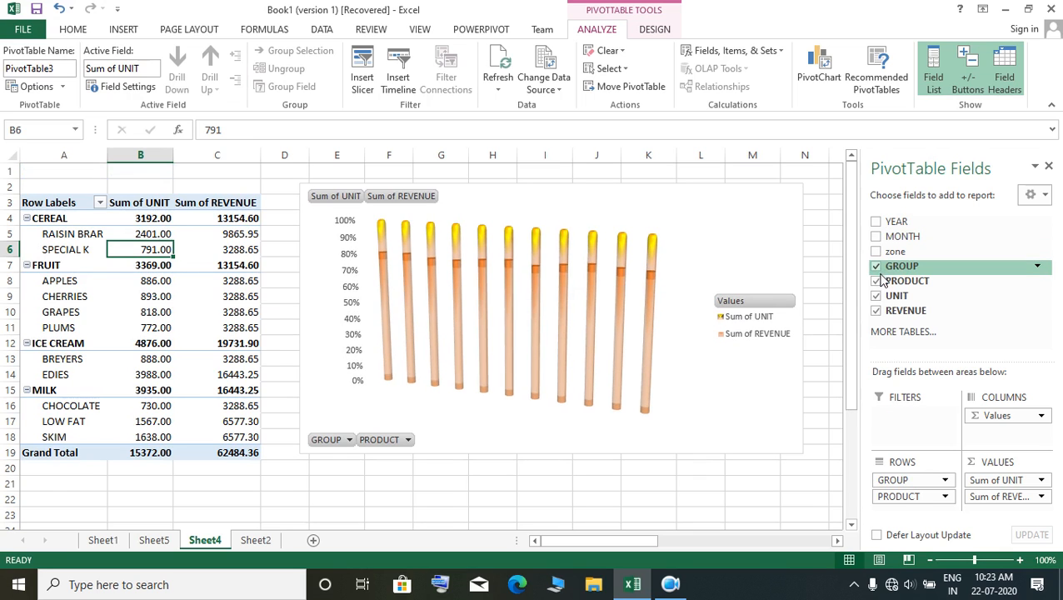
pyautogui.click(875, 267)
pyautogui.click(875, 281)
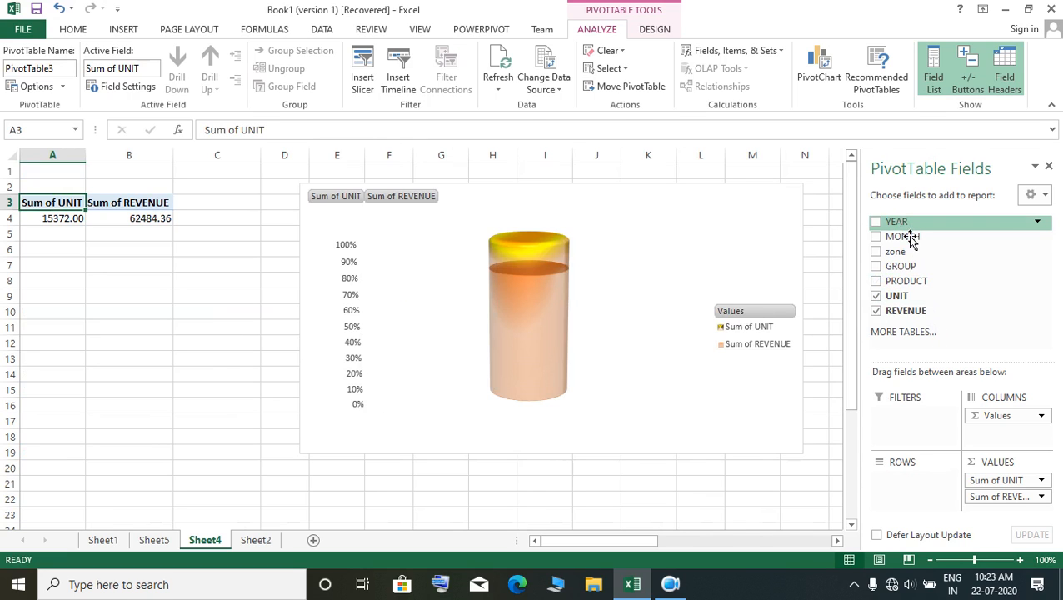
# Step: Add the YEAR field to the PivotTable and move it from the values area to the rows area
pyautogui.click(875, 222)
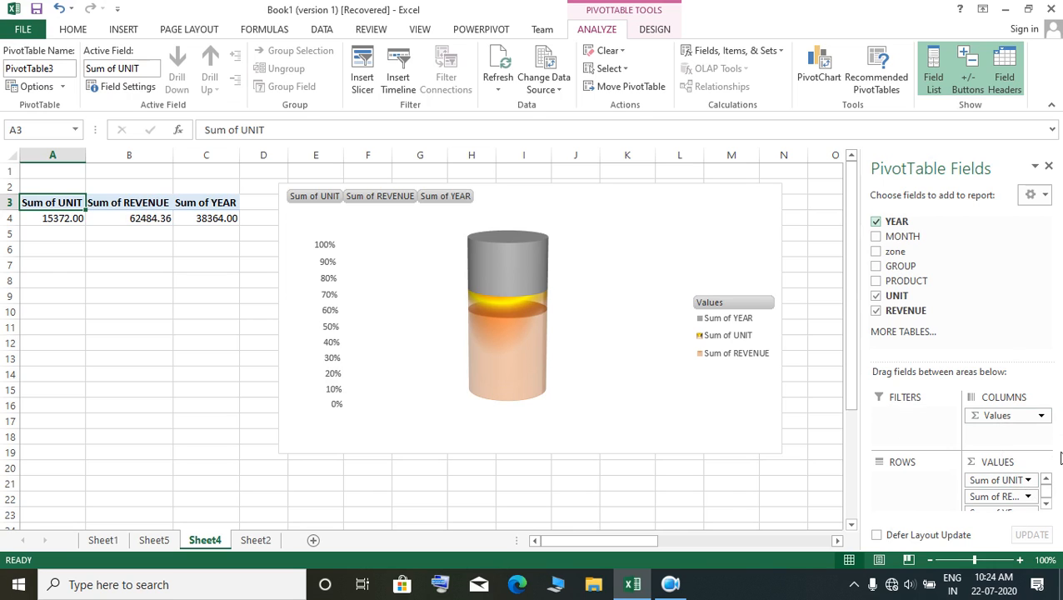
pyautogui.moveTo(989, 511); pyautogui.dragTo(913, 487)
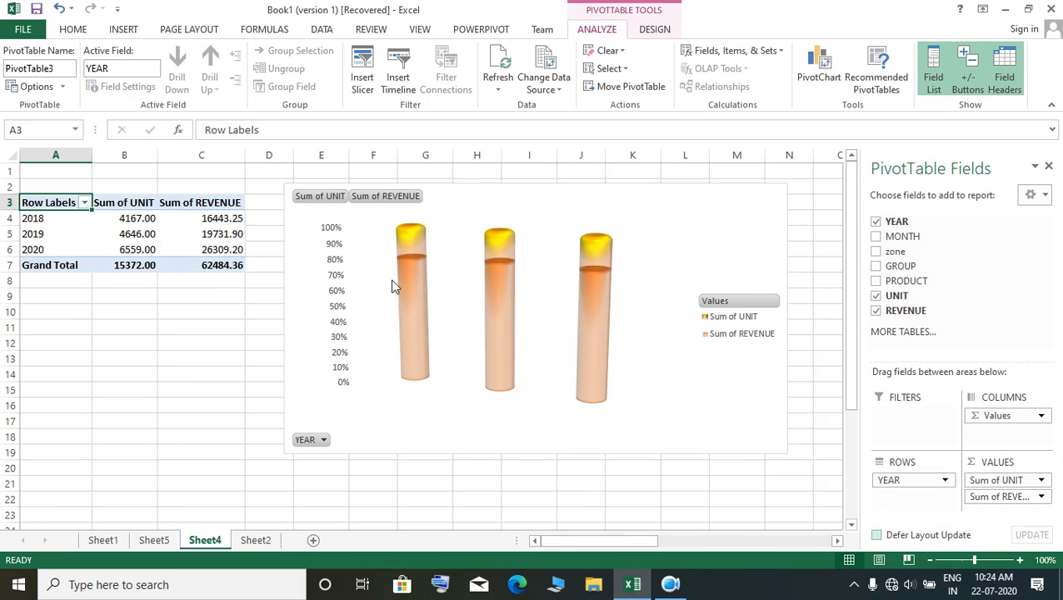
# Step: Filter the PivotTable's row labels to show only the years 2019 and 2020
pyautogui.click(84, 203)
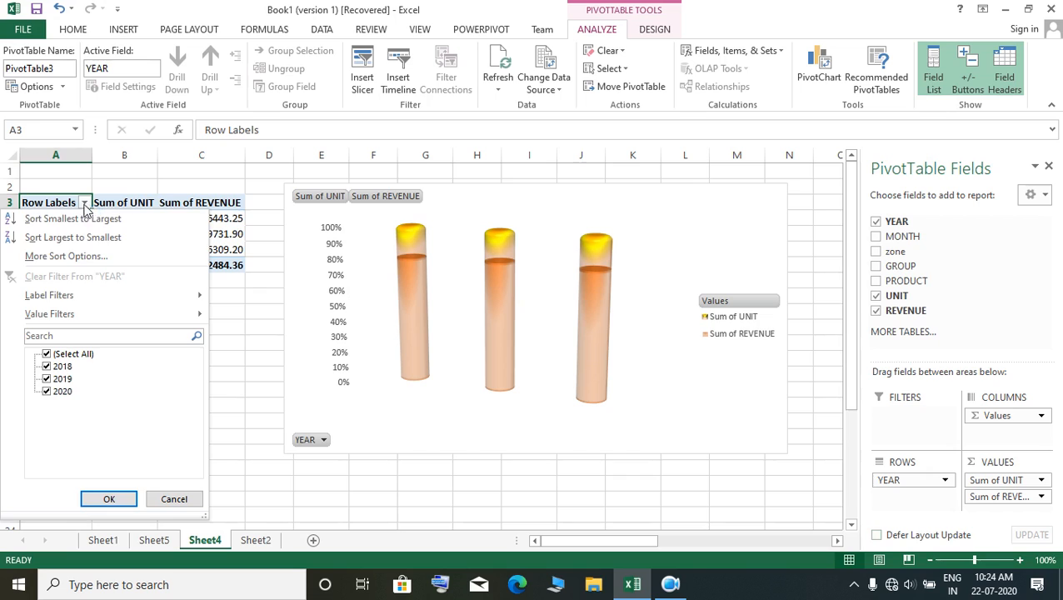
pyautogui.click(48, 357)
pyautogui.click(47, 379)
pyautogui.click(47, 391)
pyautogui.click(111, 498)
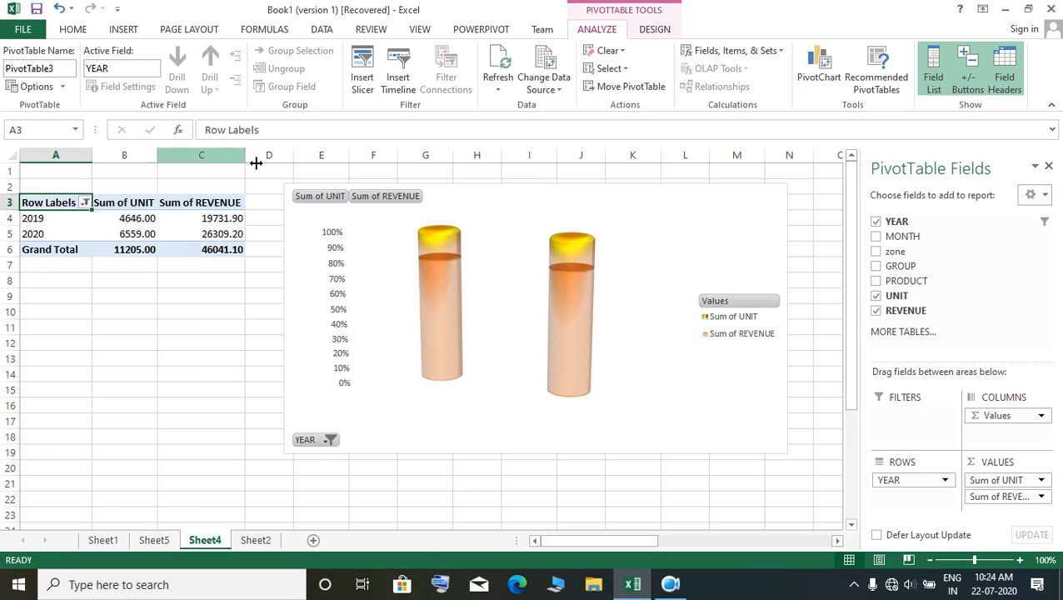
pyautogui.click(116, 285)
pyautogui.click(76, 272)
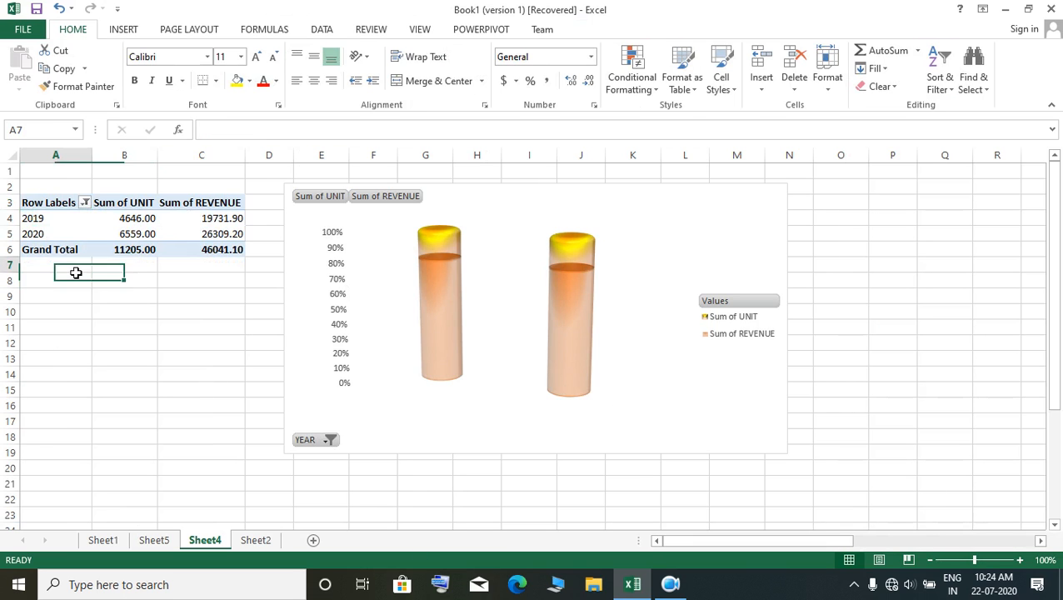
pyautogui.click(141, 270)
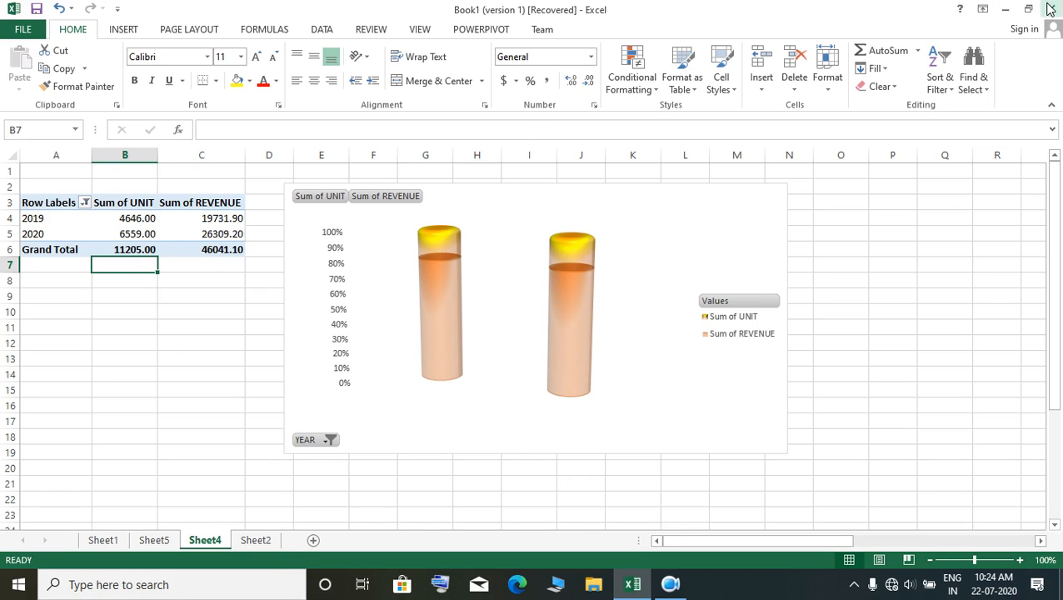
pyautogui.click(667, 589)
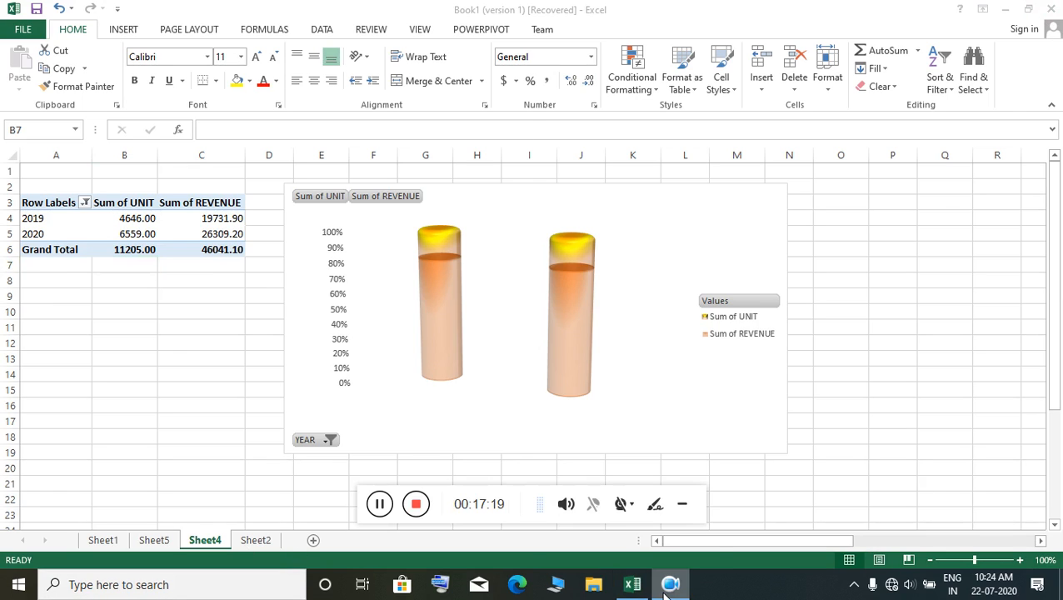